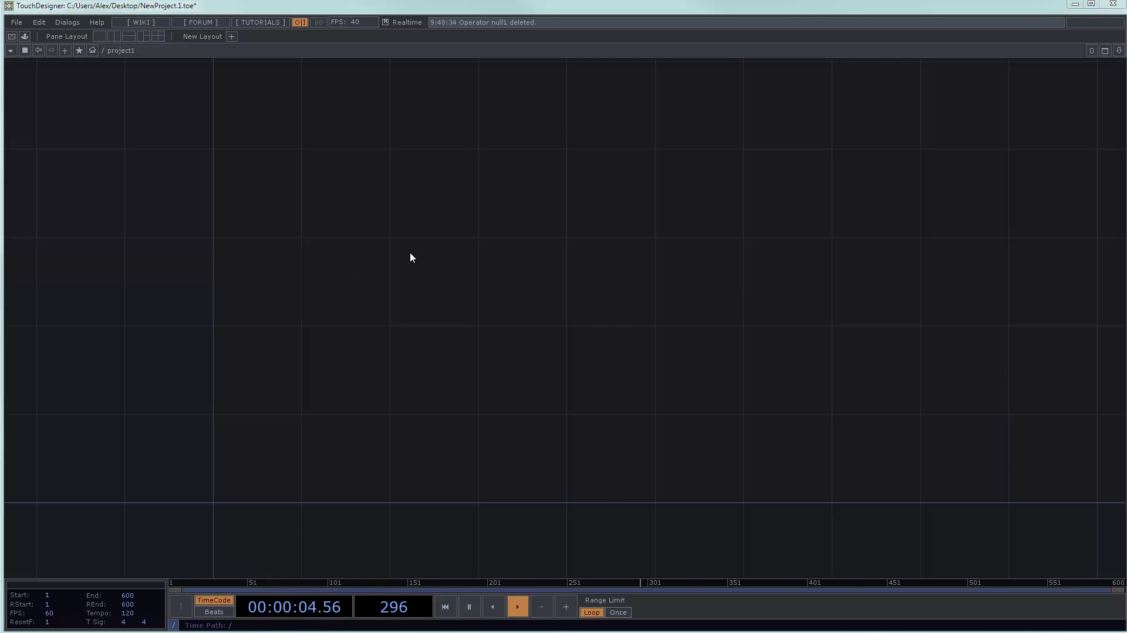
Step: Add a Movie File In TOP, moviefilein1, to the project1 network
key(Tab)
click(237, 270)
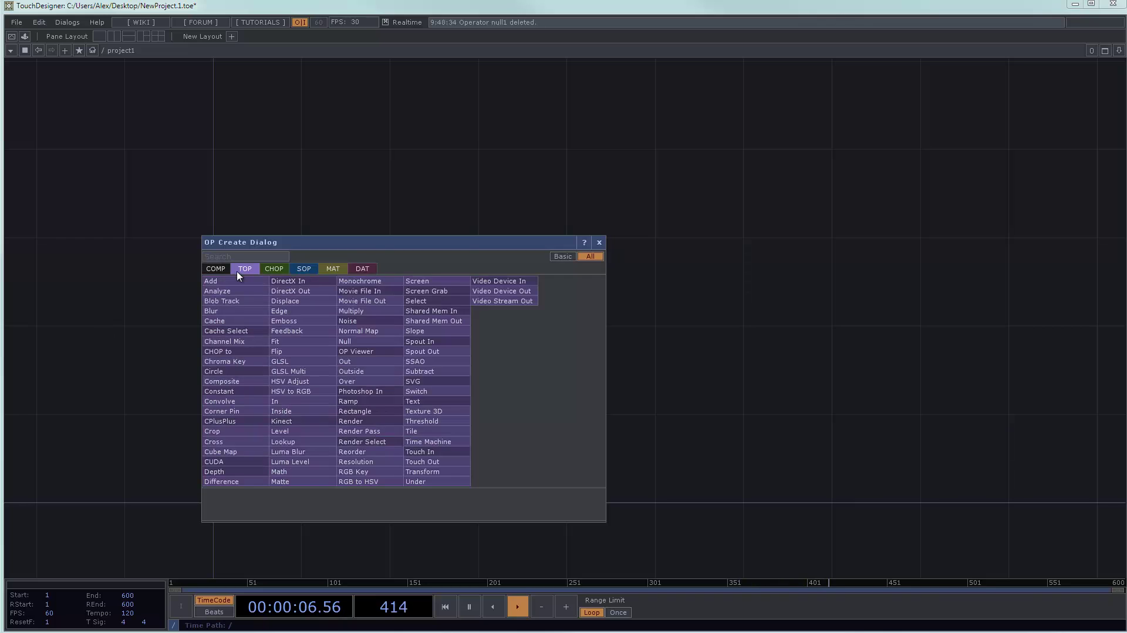
text(movi)
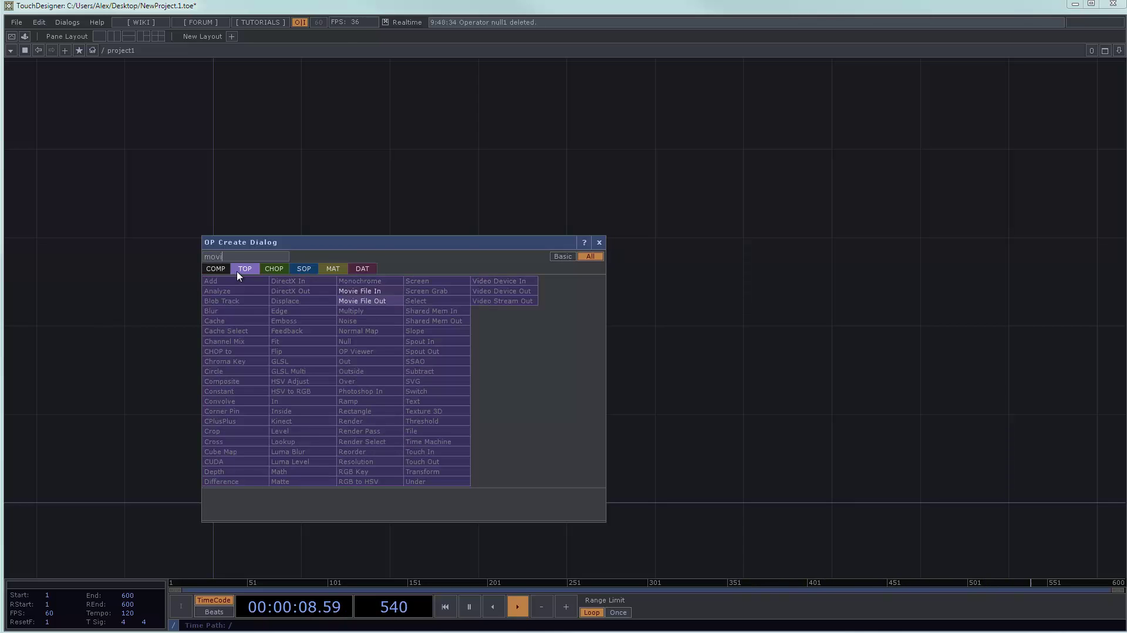
click(359, 291)
click(481, 249)
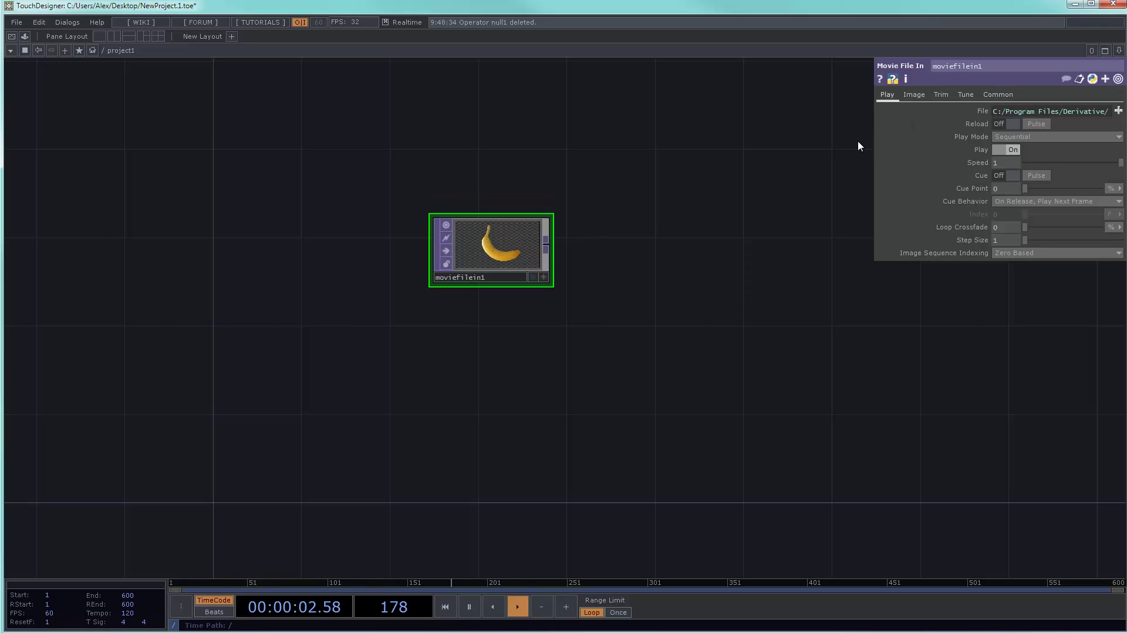
Step: Widen the parameter pane and expand File to show app.samplesFolder+'/Map/Banana.tif'
drag(872, 147, 672, 160)
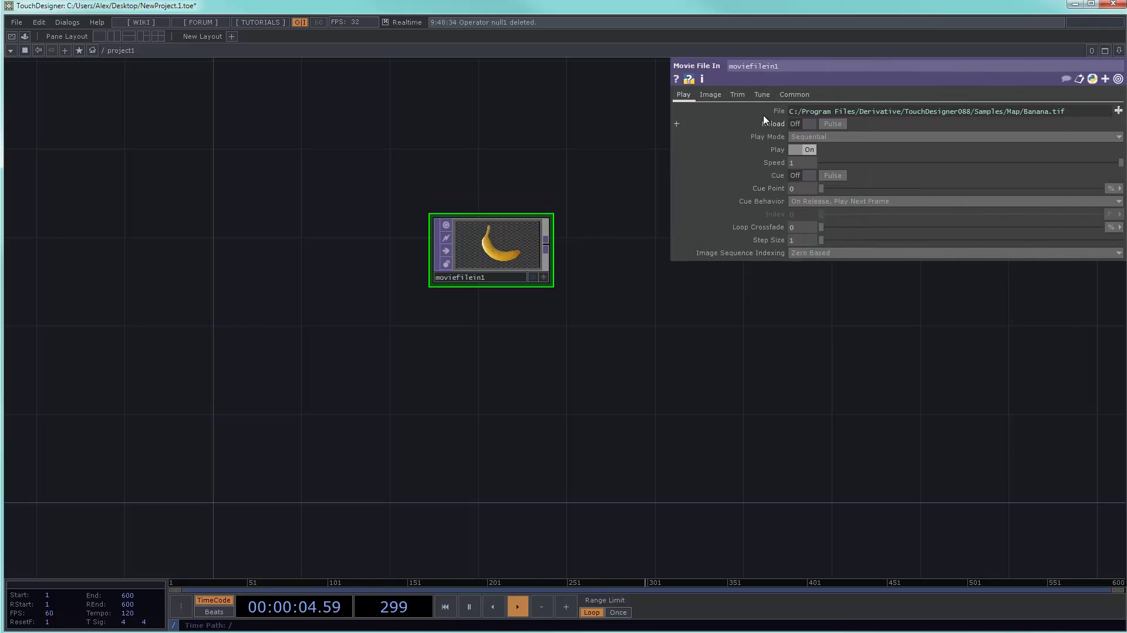
click(781, 111)
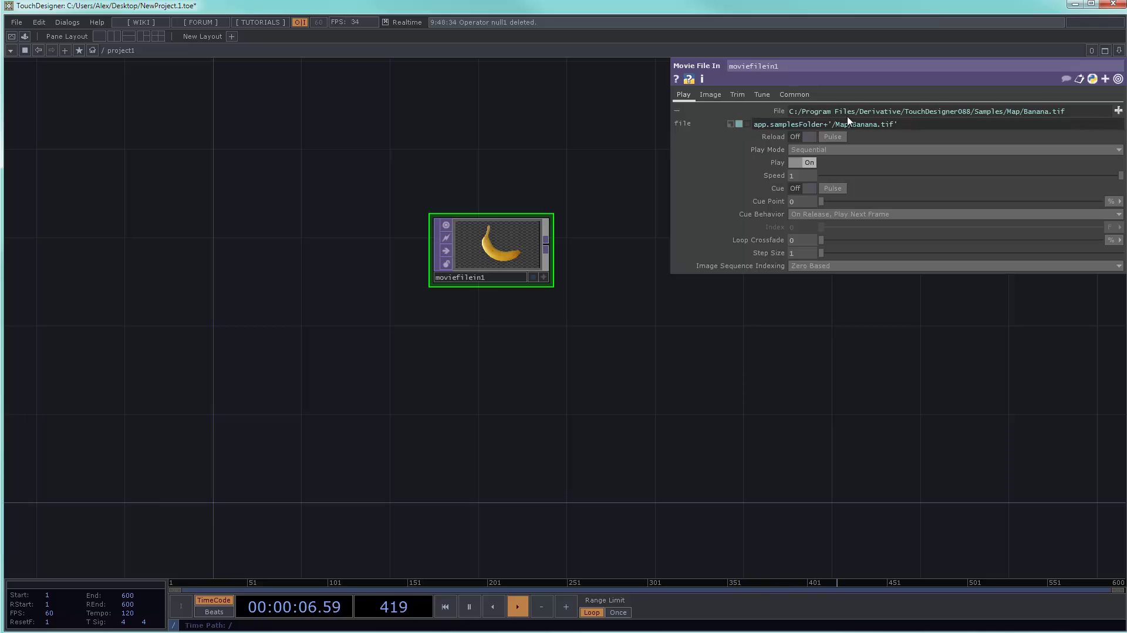
drag(1066, 111, 796, 134)
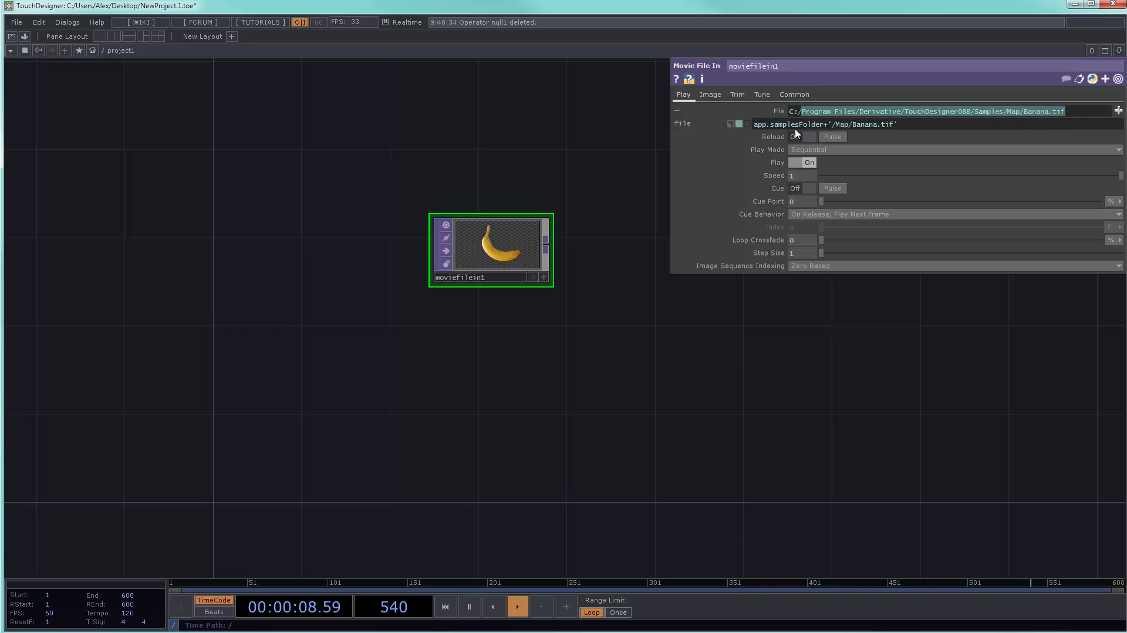
drag(910, 125, 743, 137)
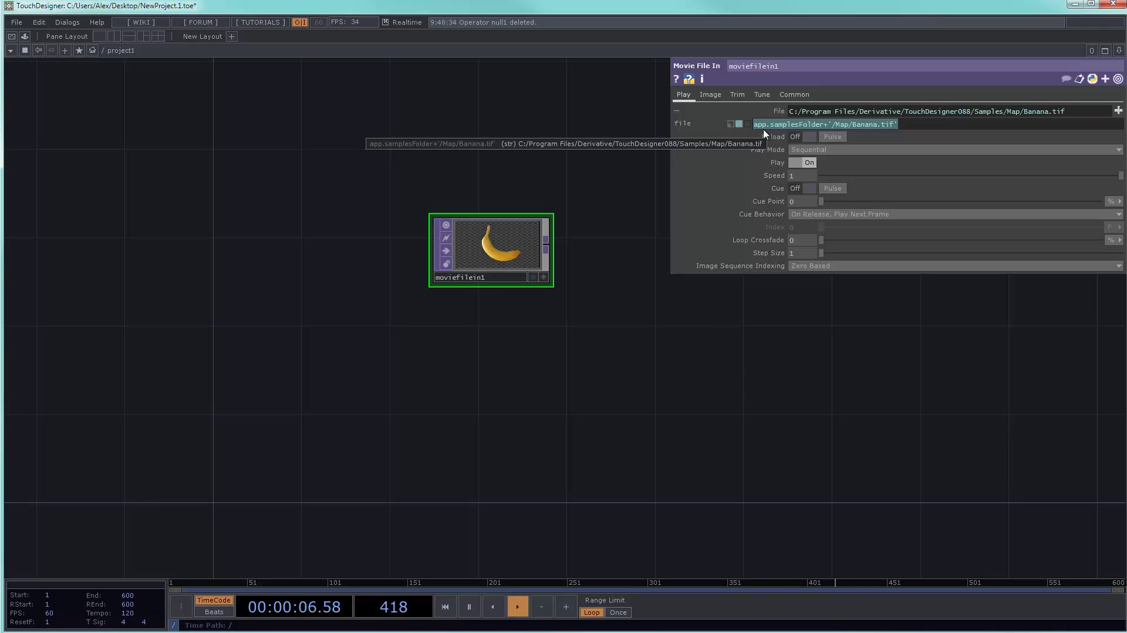
click(763, 131)
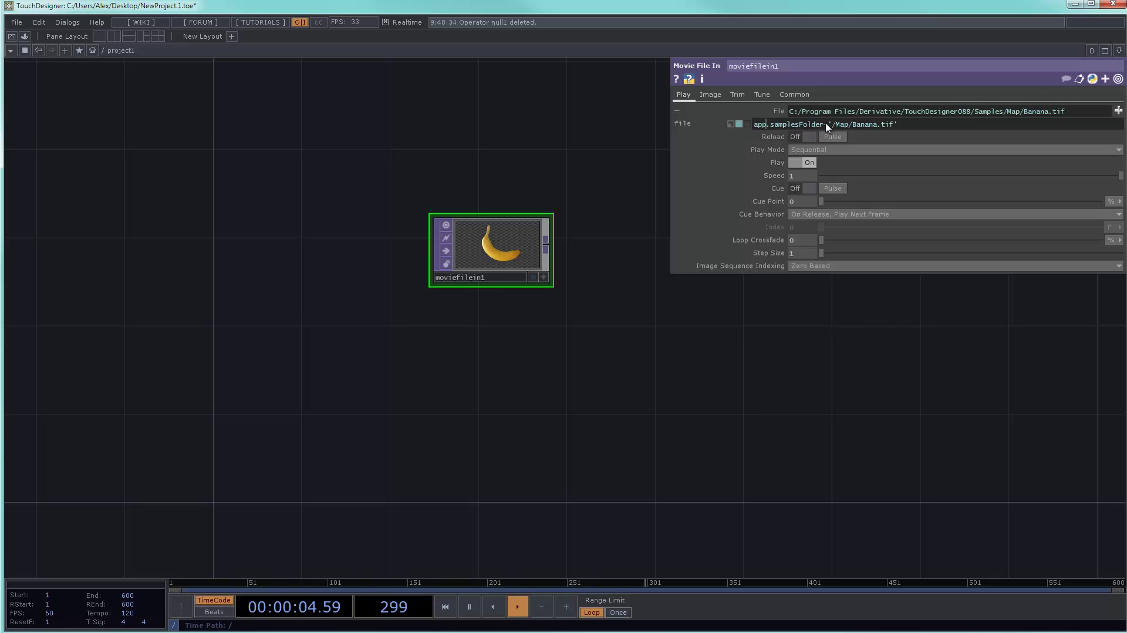
double_click(759, 124)
mouse_move(823, 130)
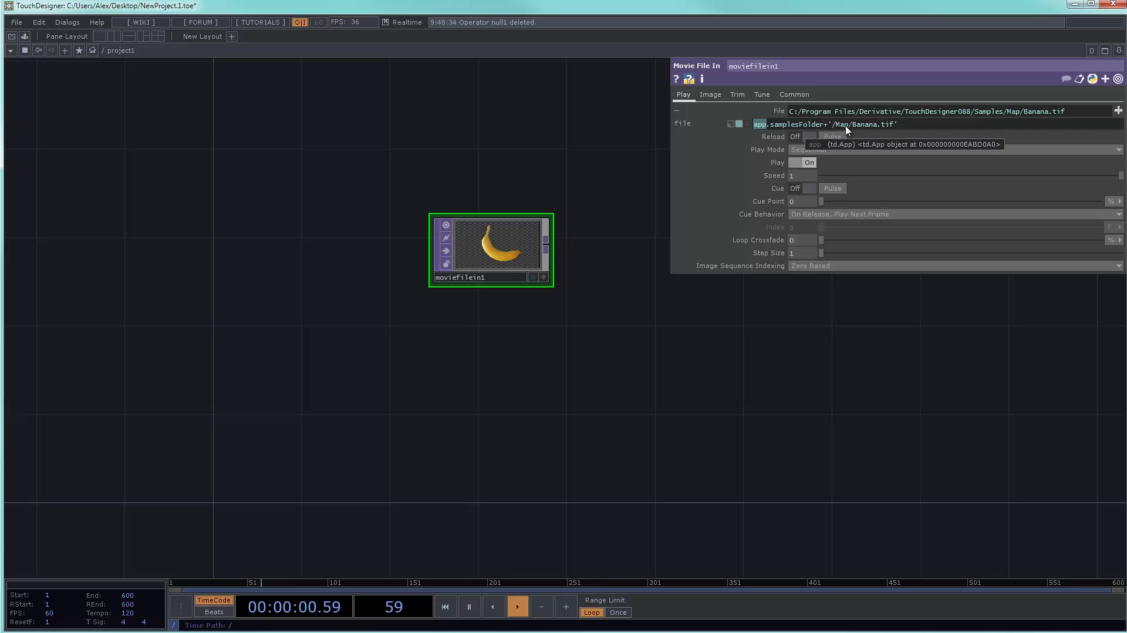
drag(913, 125, 757, 129)
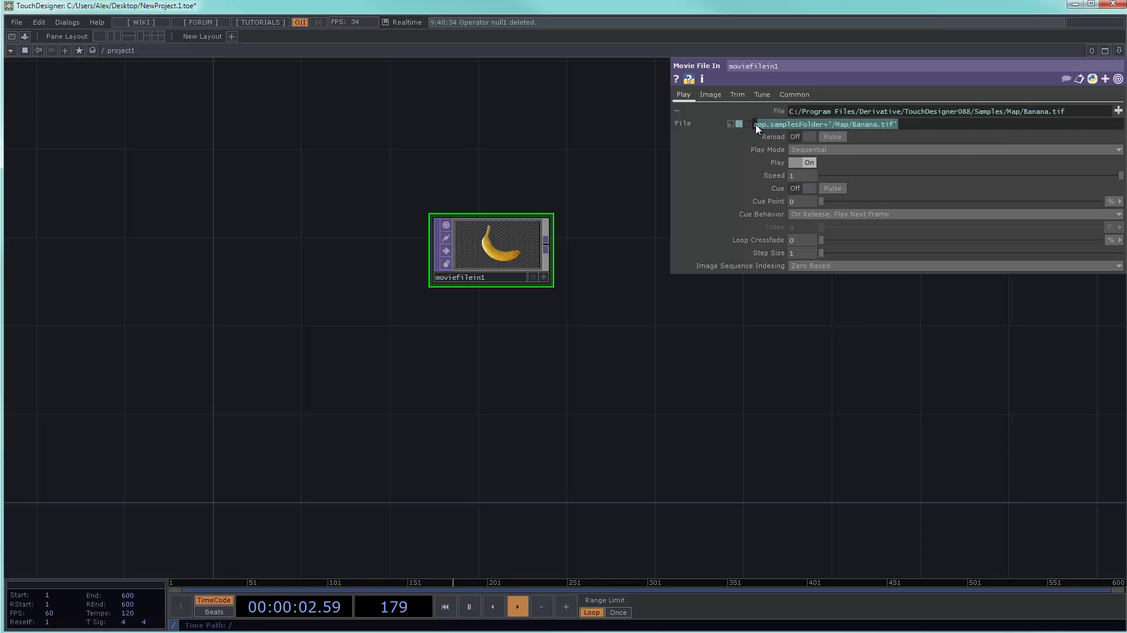
click(844, 126)
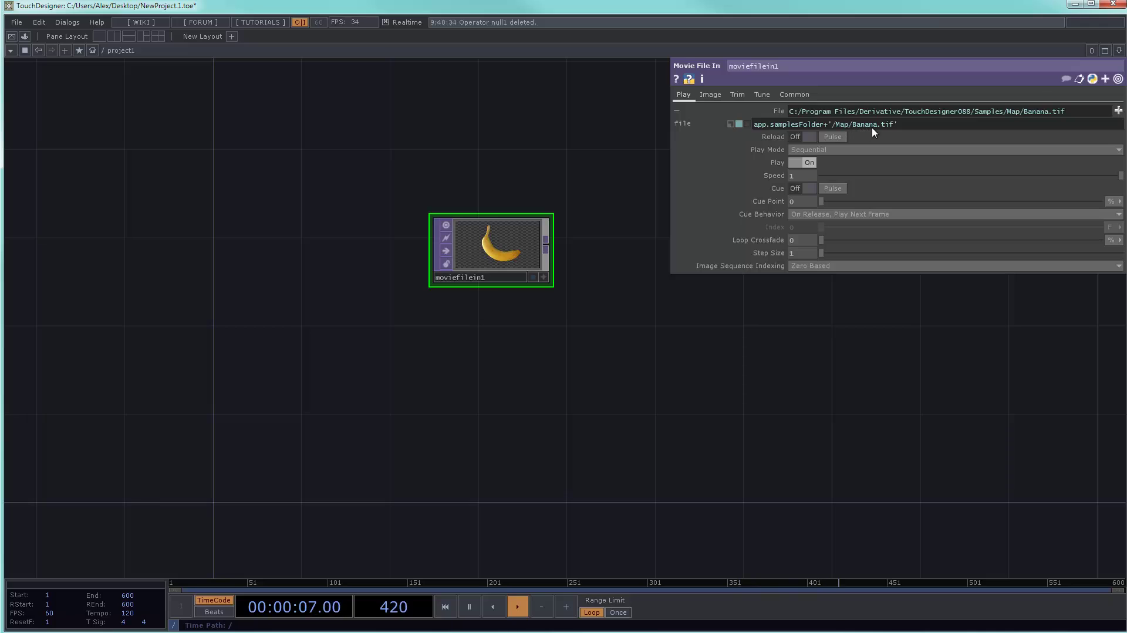
drag(896, 126, 736, 129)
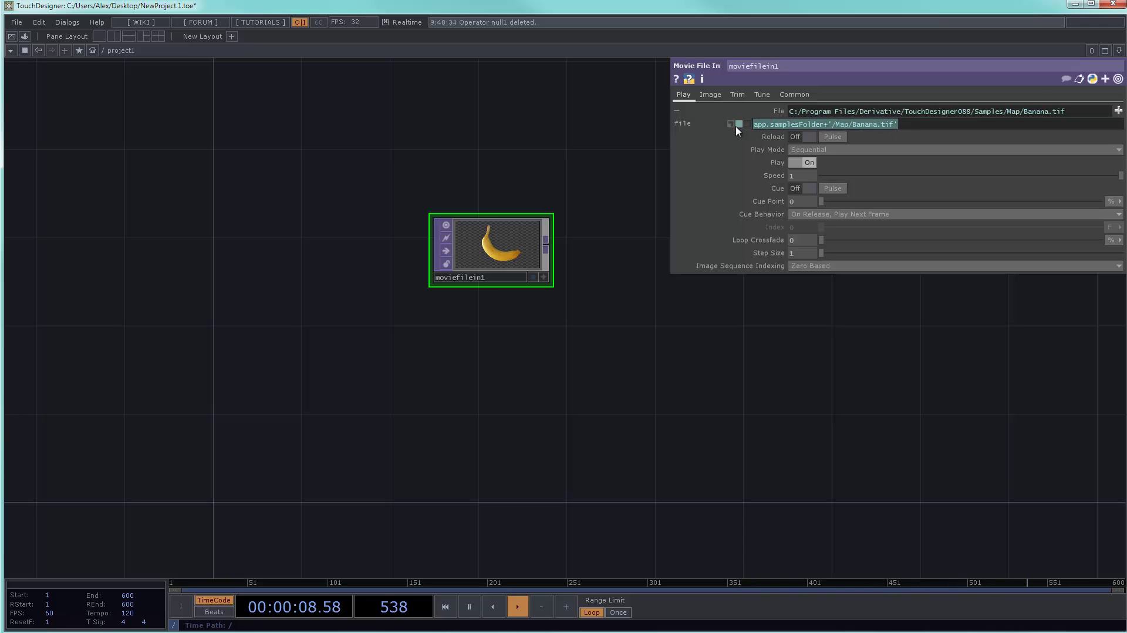
click(818, 128)
drag(828, 125, 749, 134)
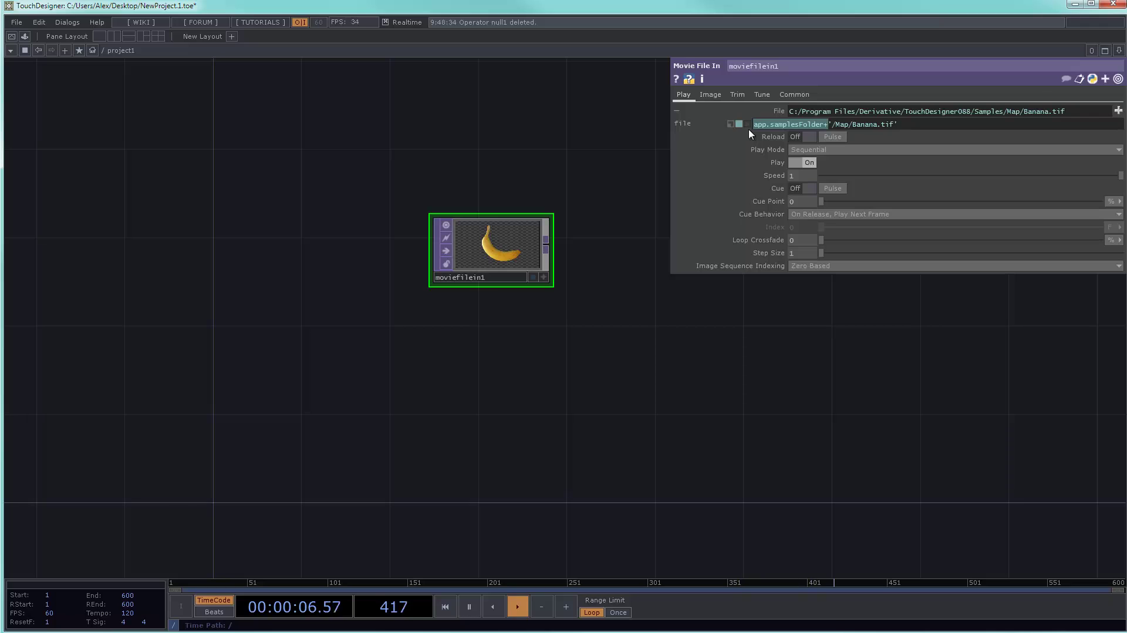
mouse_move(786, 128)
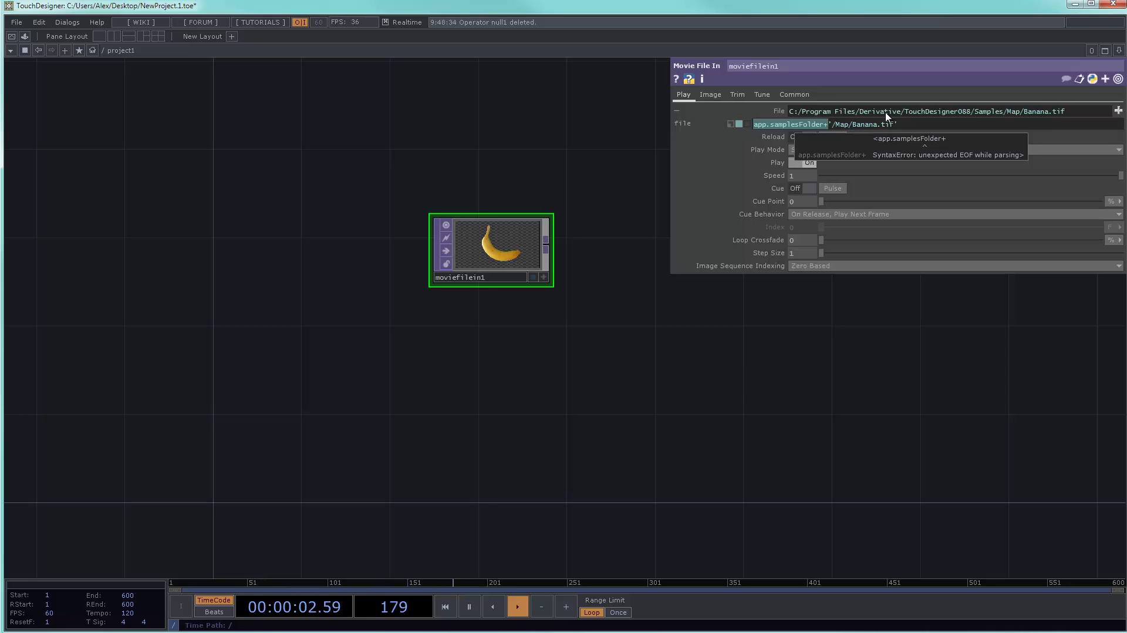
drag(558, 169, 555, 209)
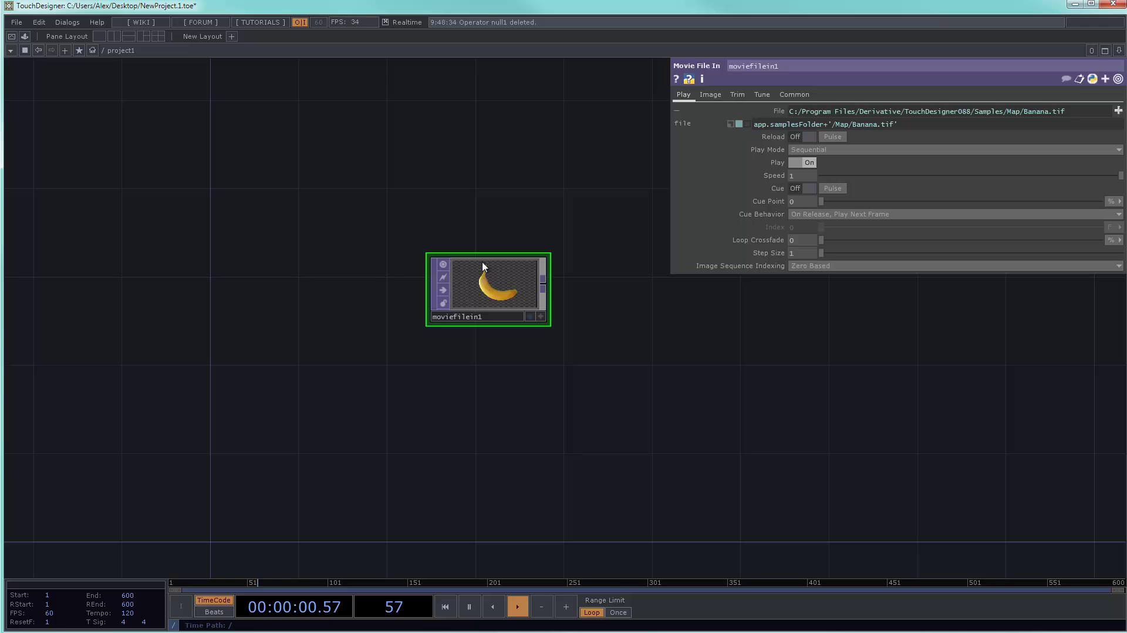
Step: Move moviefilein1 to the lower right of the network and pan the view
drag(493, 294, 857, 375)
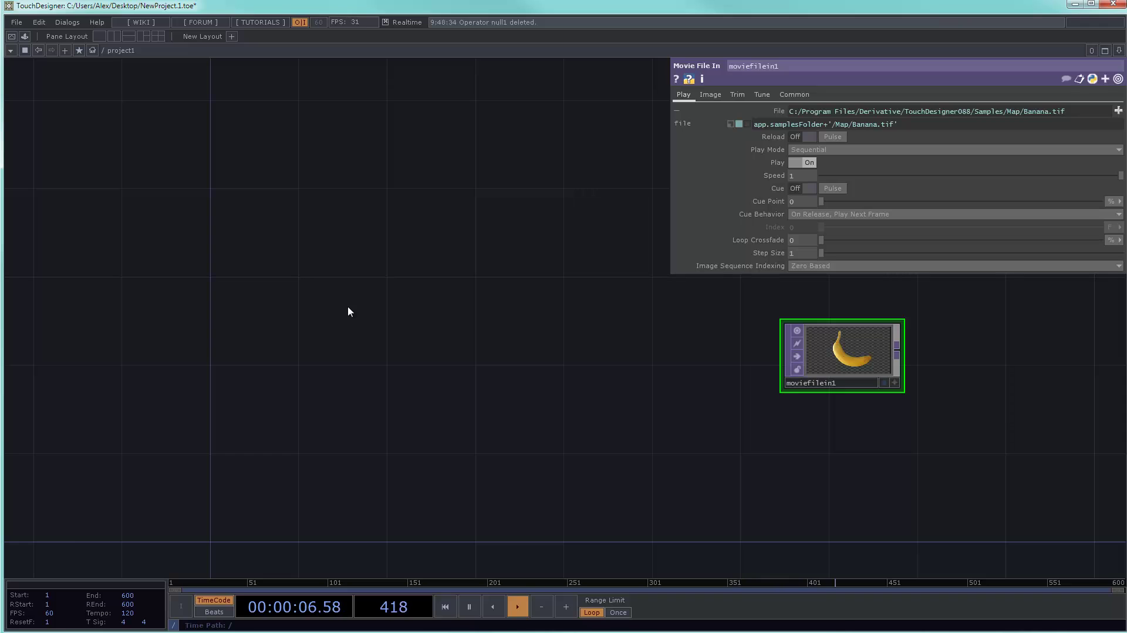
drag(367, 293, 372, 262)
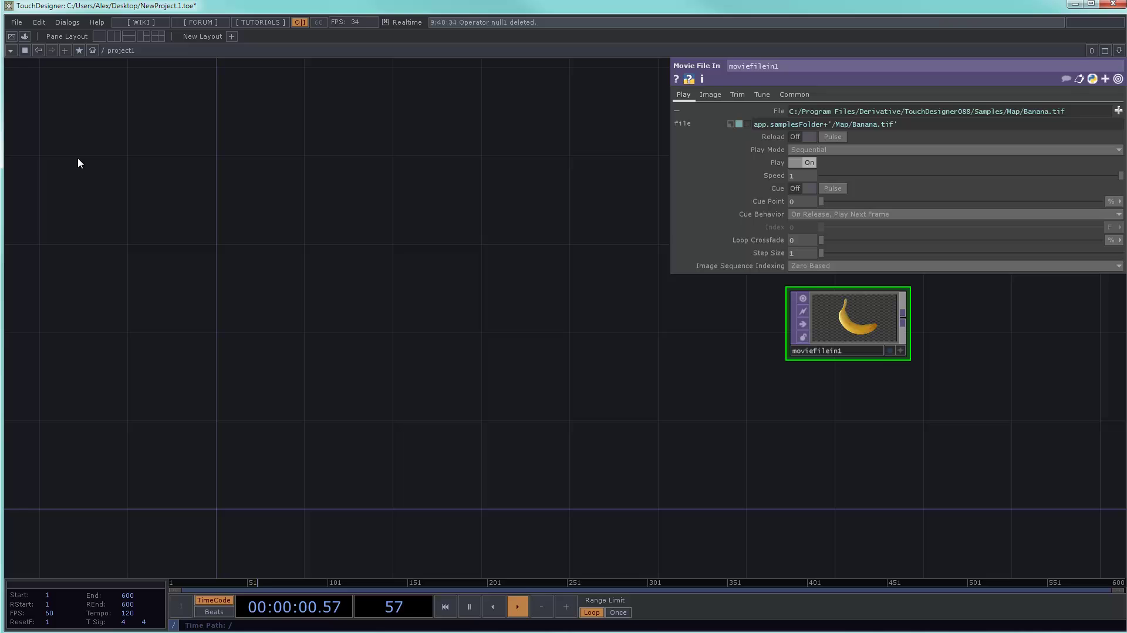
click(109, 54)
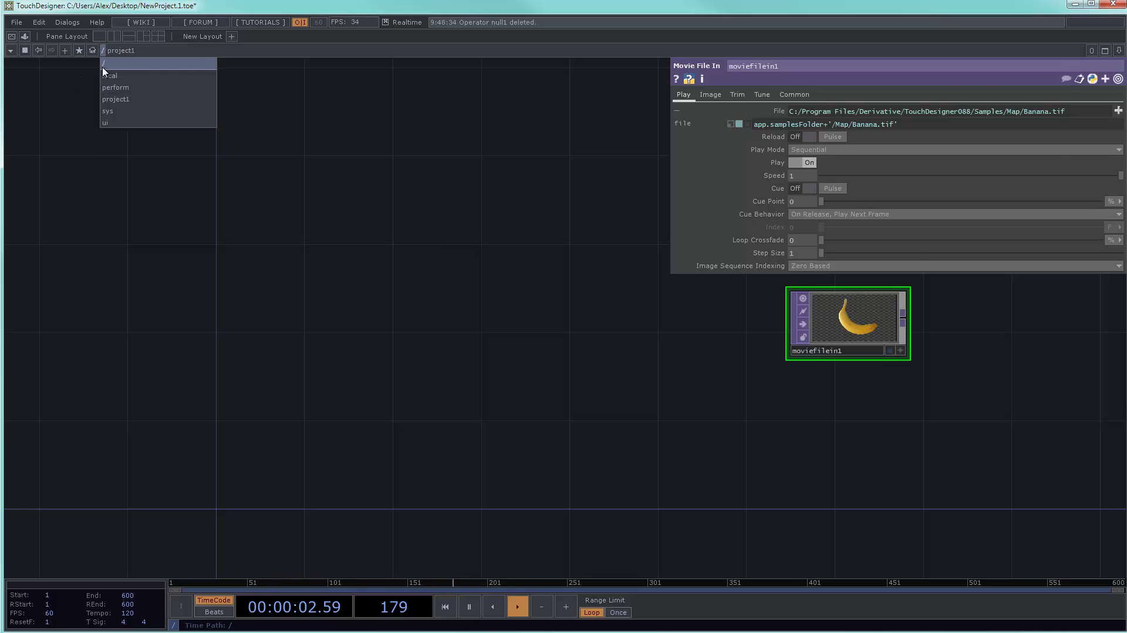
click(102, 66)
scroll(489, 400, down, 6)
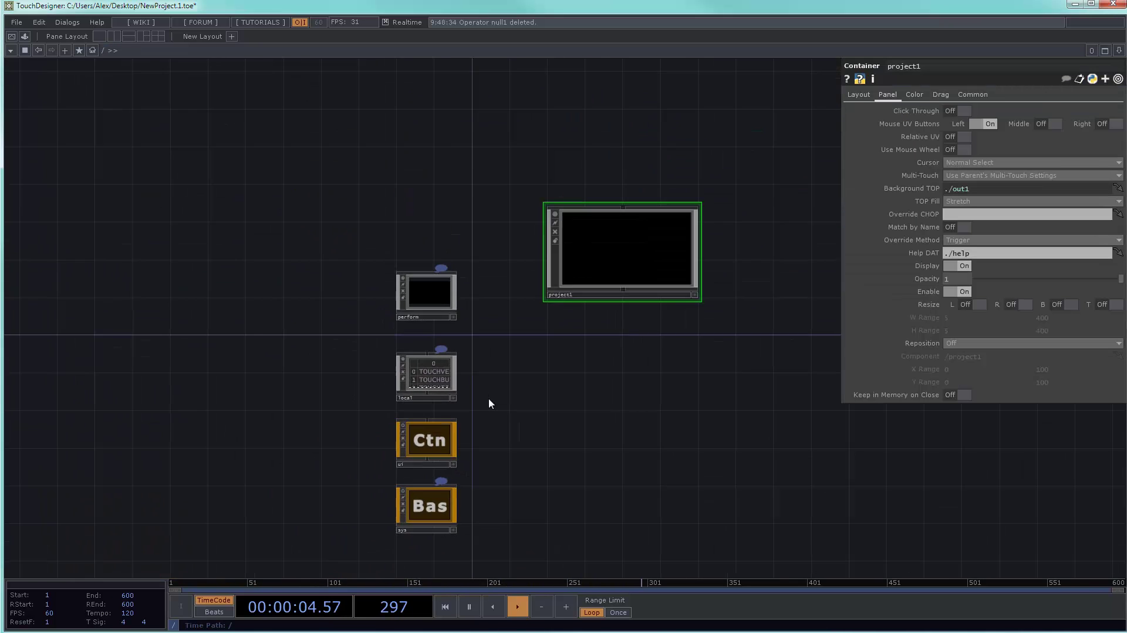
scroll(382, 298, up, 5)
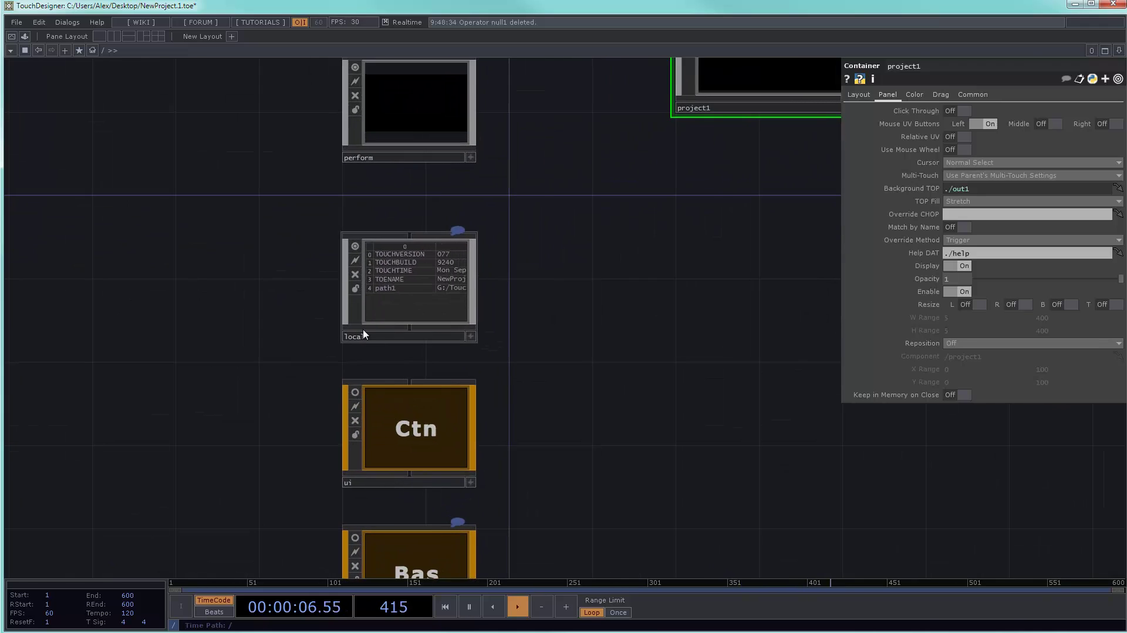
drag(399, 293, 467, 270)
drag(575, 244, 301, 301)
drag(420, 179, 337, 466)
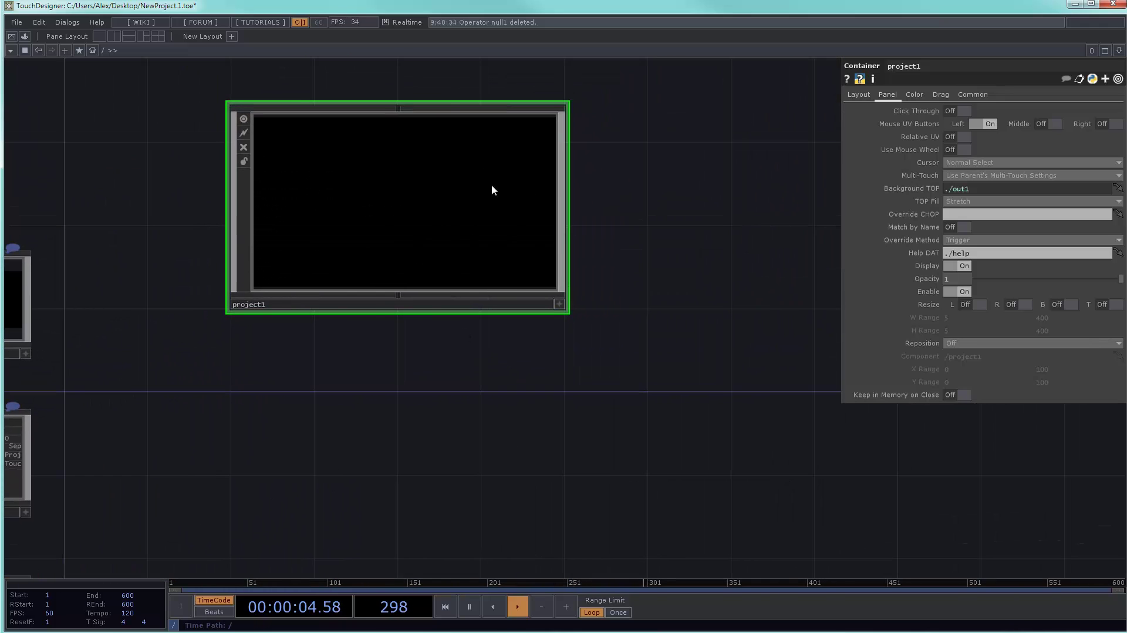
double_click(433, 187)
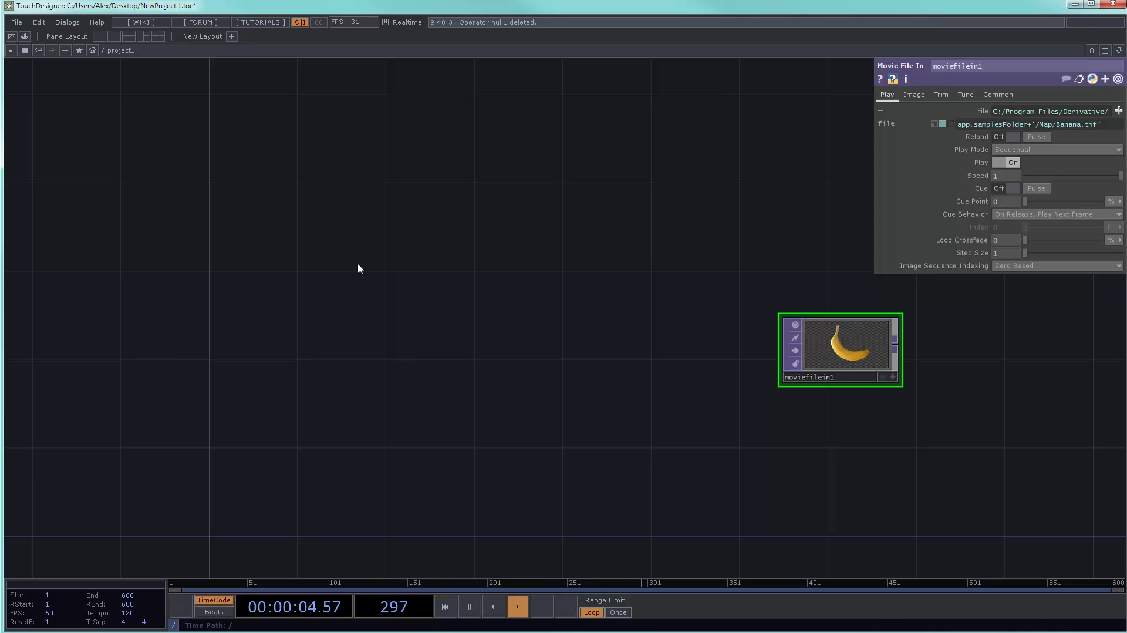
Step: Add a Container COMP, container1, to the network, then delete it
key(Tab)
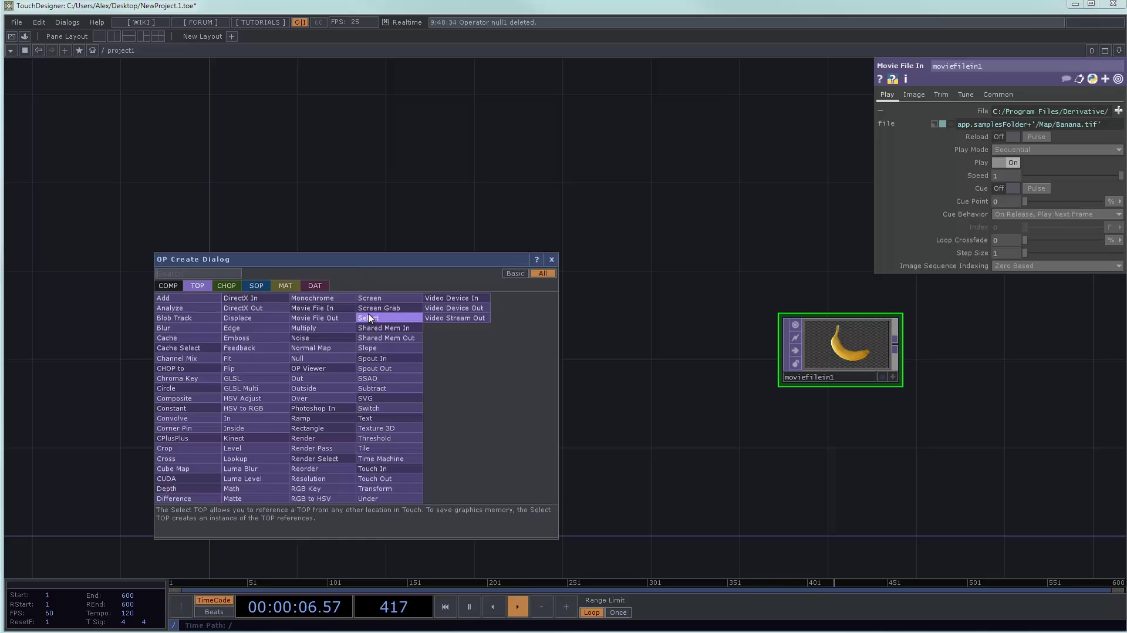
text(lo)
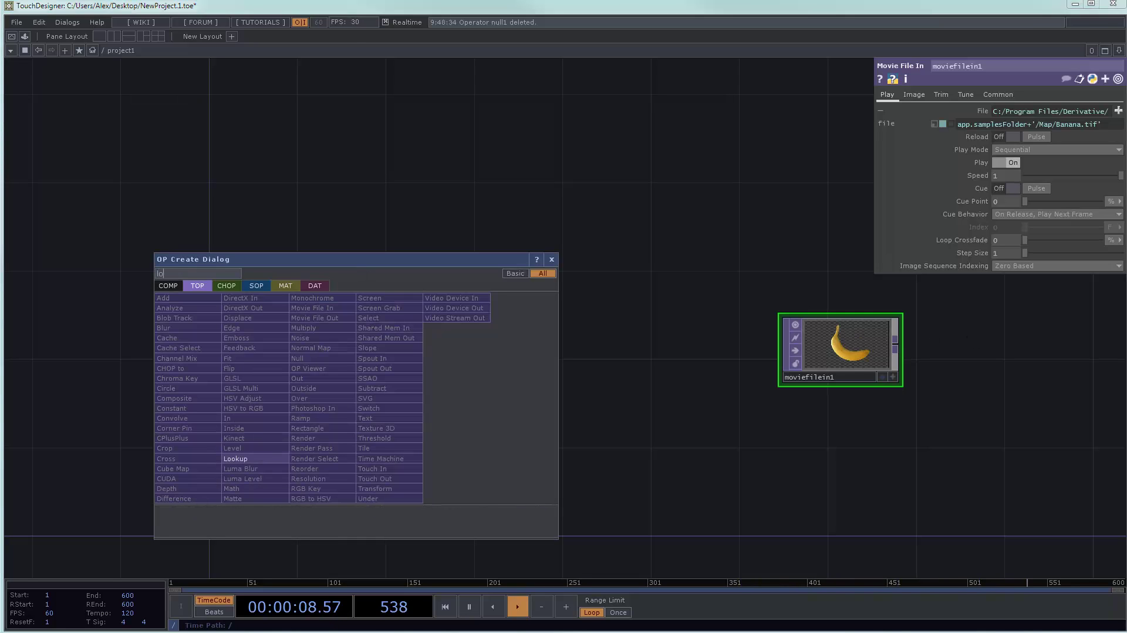
key(BackSpace)
key(BackSpace)
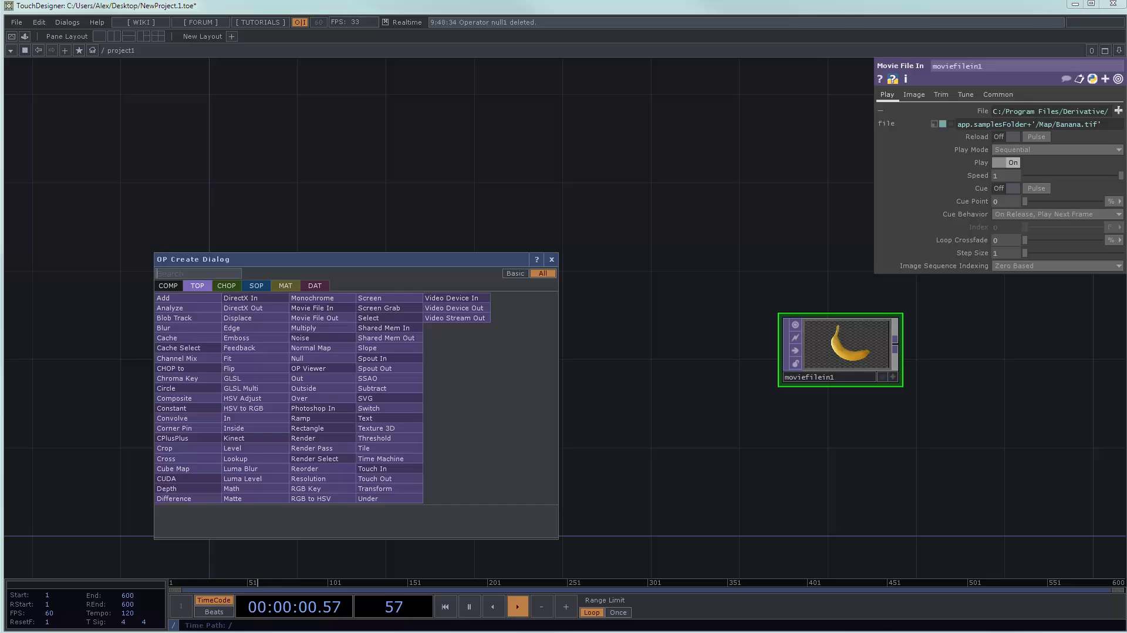
click(168, 286)
click(266, 317)
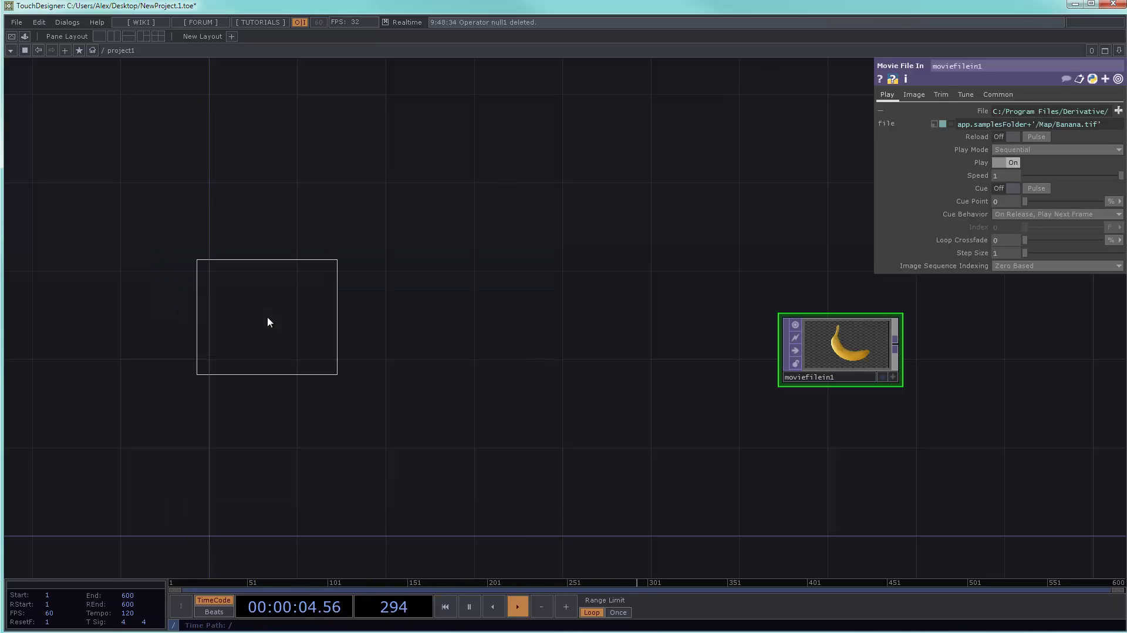
click(294, 323)
drag(318, 344, 320, 387)
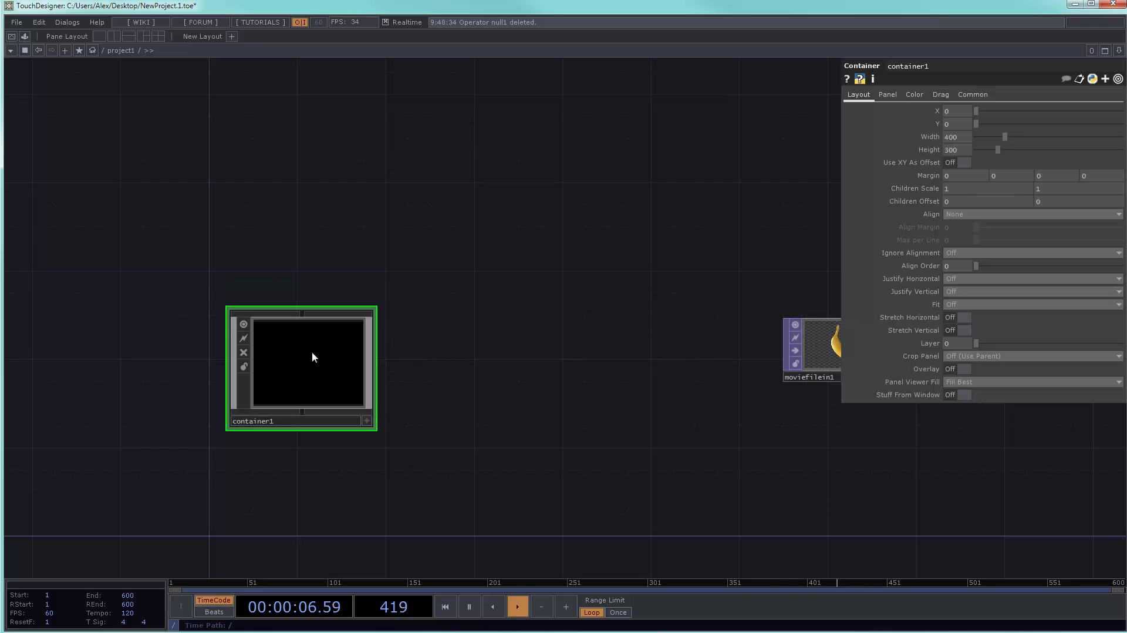
key(Delete)
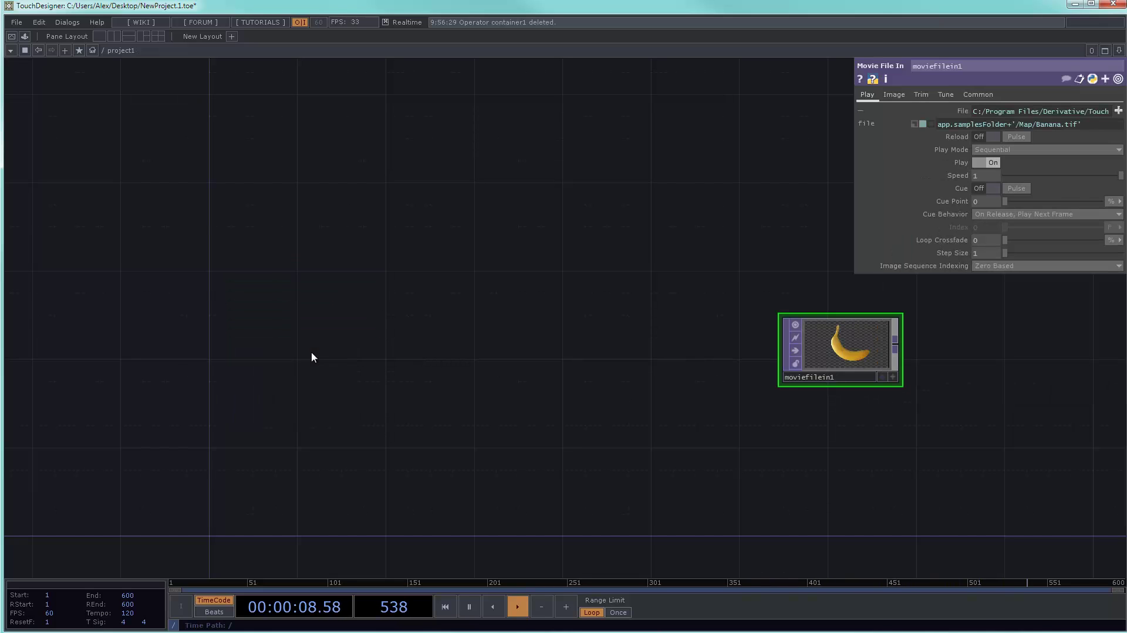
Step: Add a Base COMP beside moviefilein1 and rename base1 to 'local'
key(Tab)
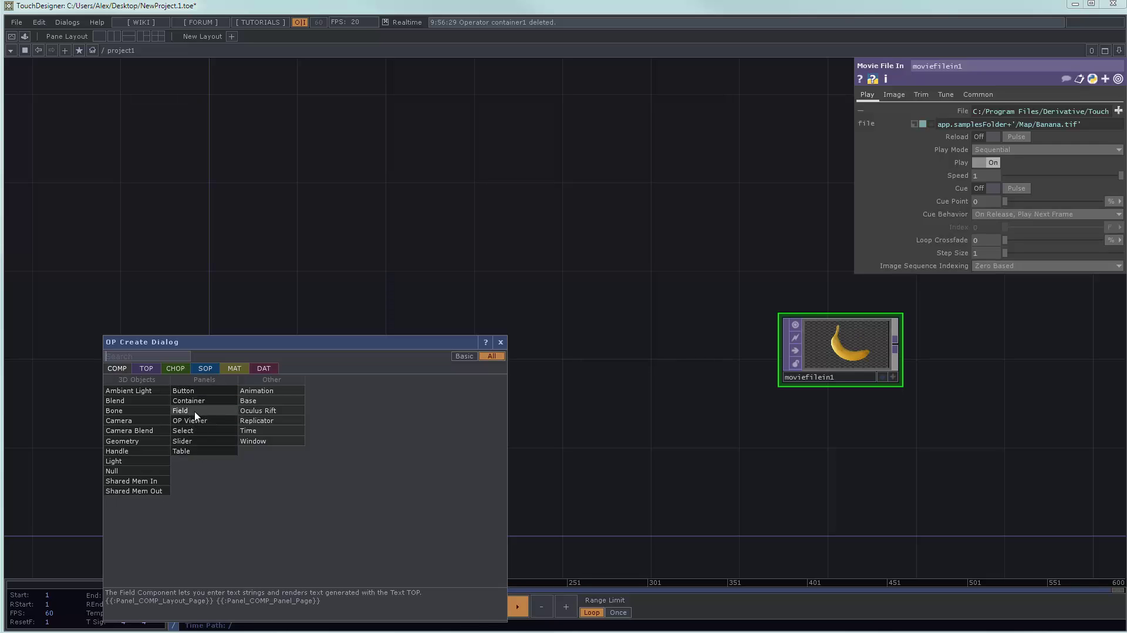
click(252, 400)
click(298, 321)
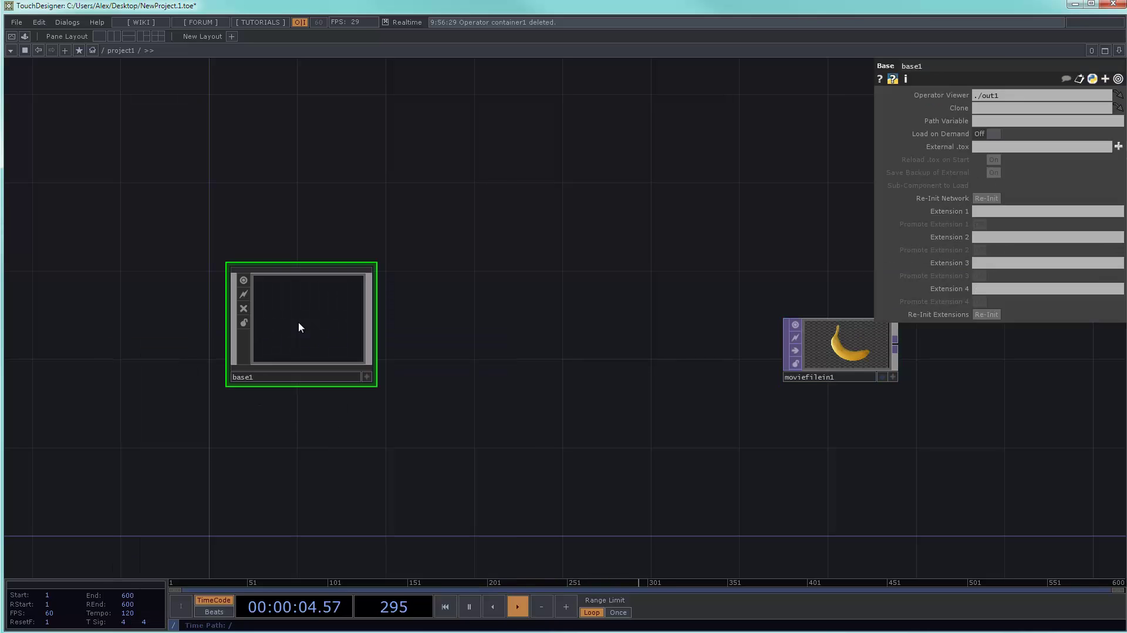
drag(301, 306, 304, 381)
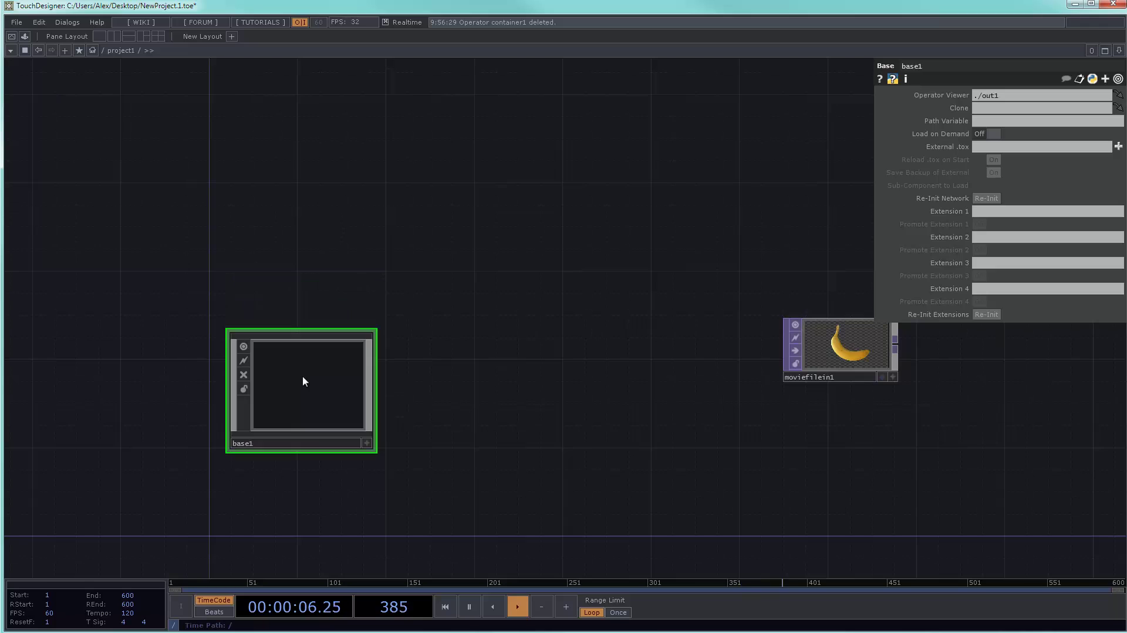
double_click(327, 401)
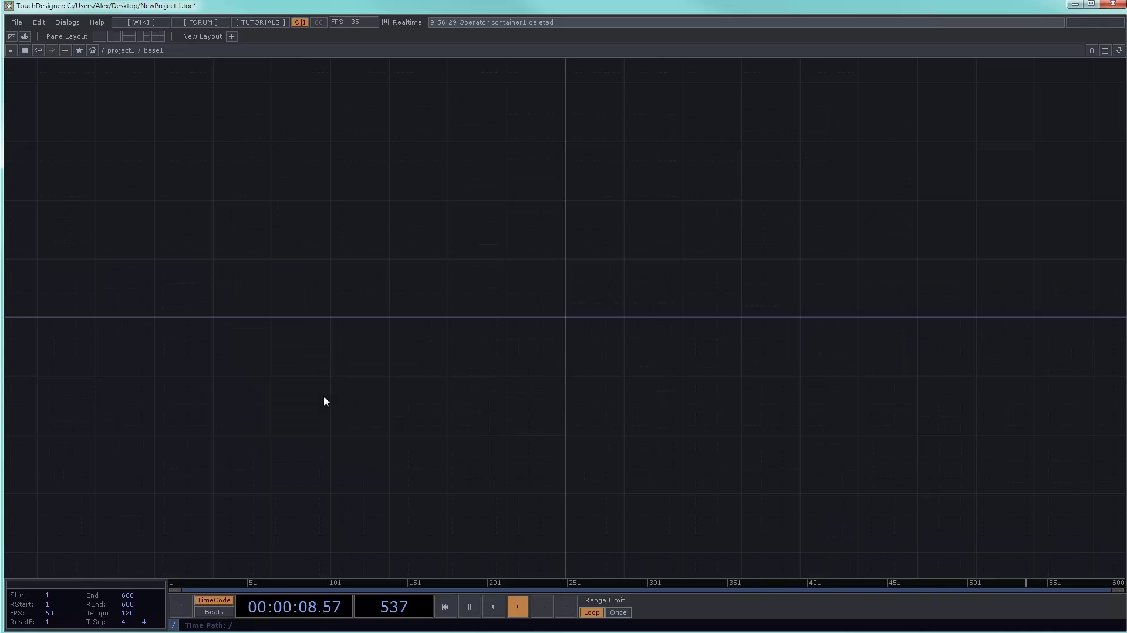
key(u)
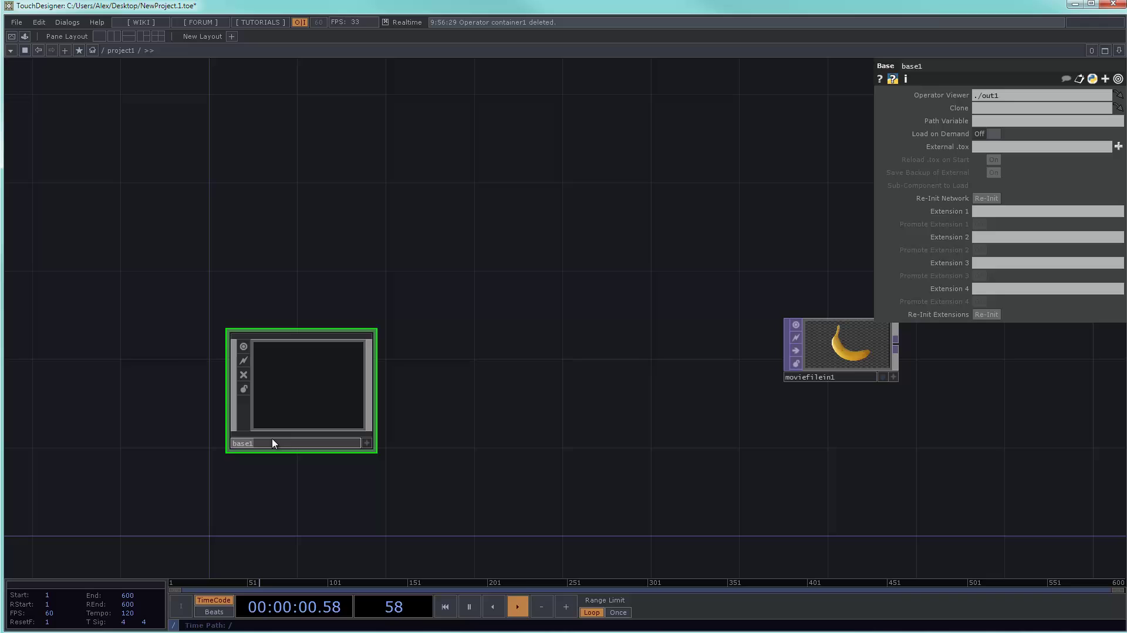
text(local)
key(Return)
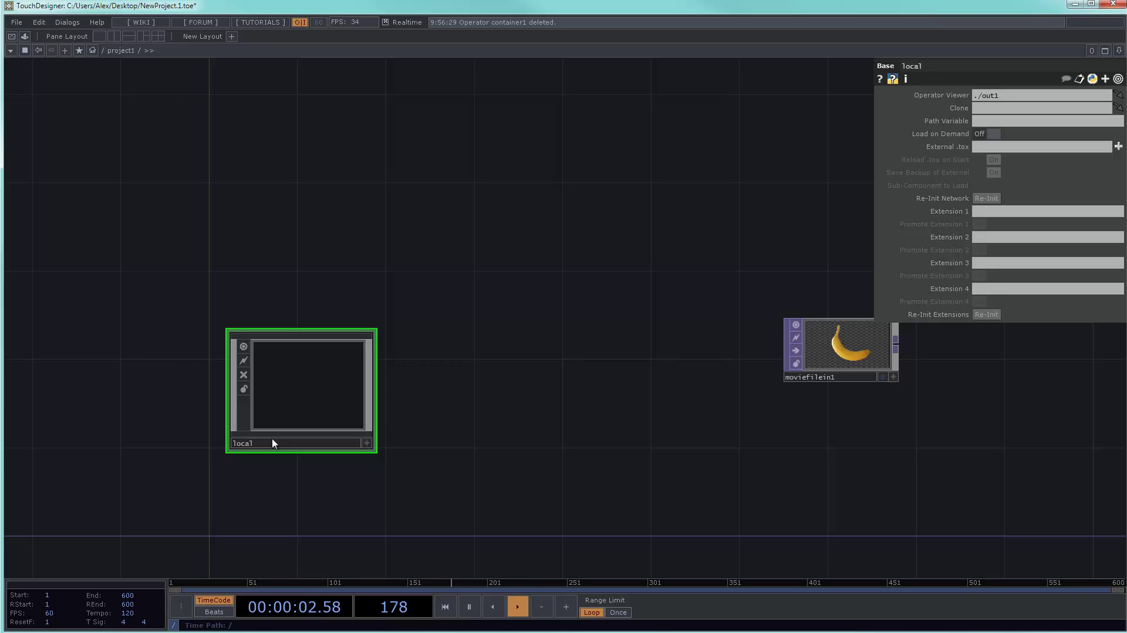
Step: Inside the local component, create a Table DAT, table1, and enlarge the node
double_click(321, 381)
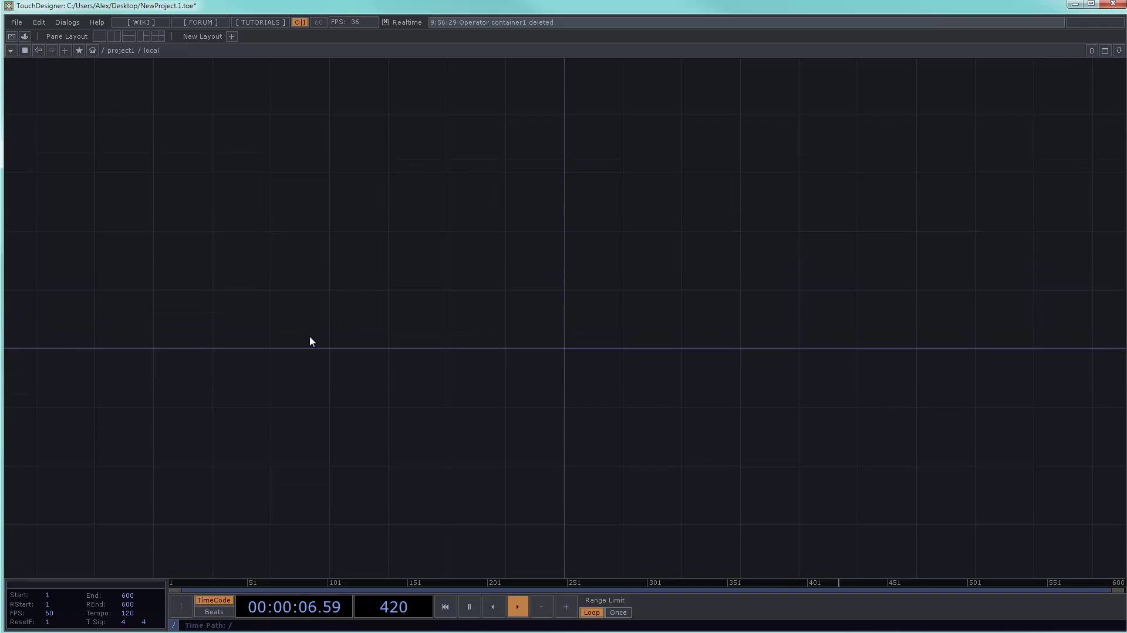
key(Tab)
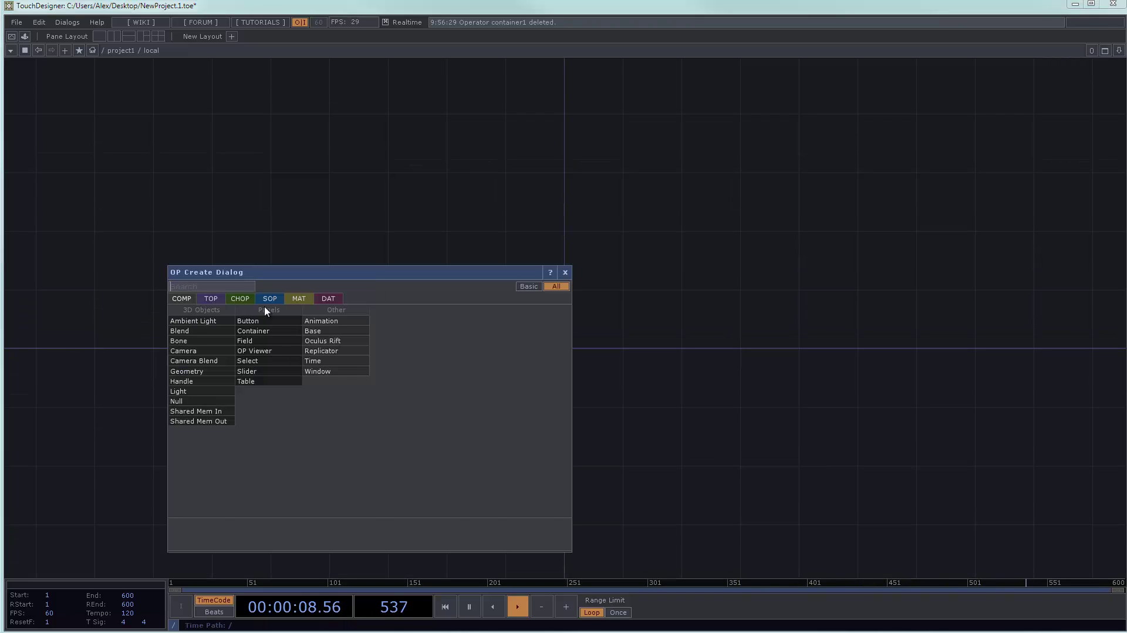
click(323, 303)
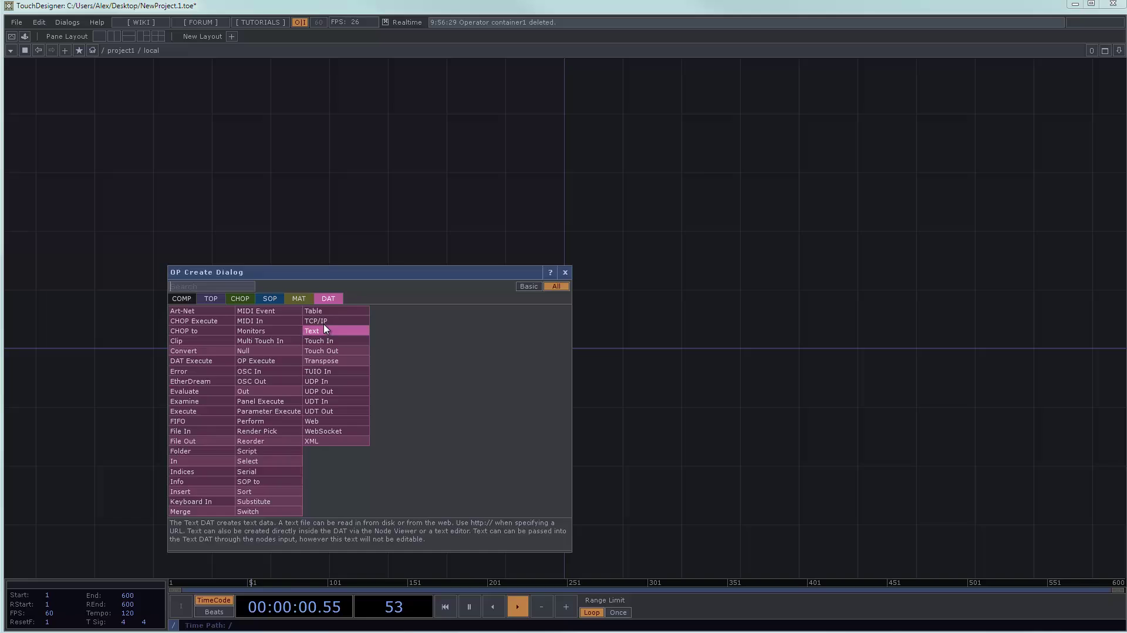
click(323, 327)
click(294, 318)
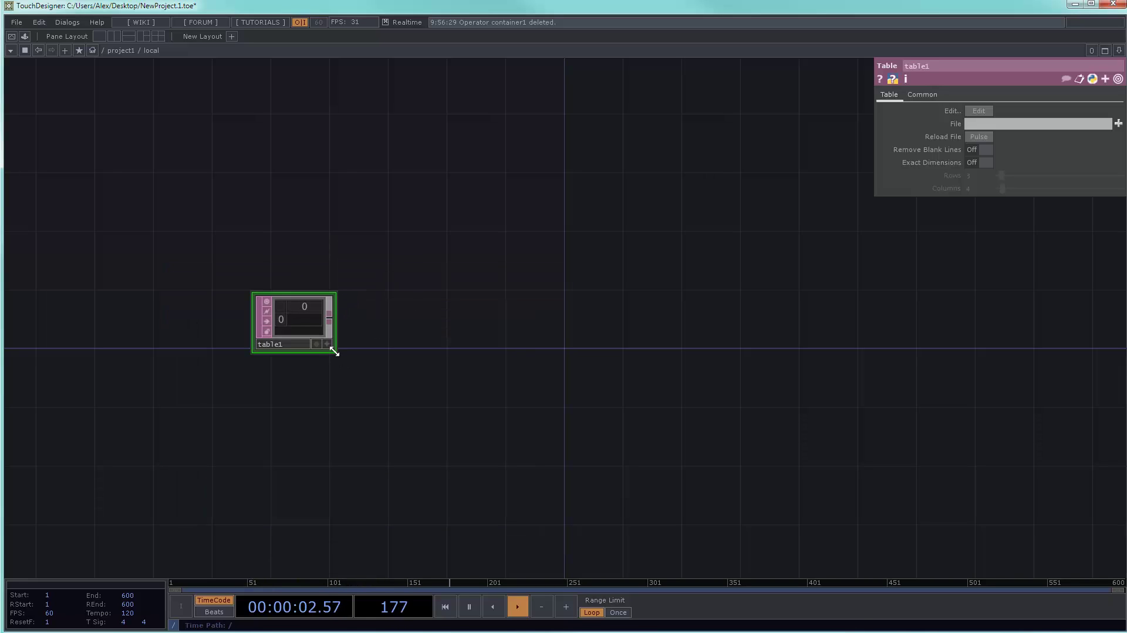
drag(333, 351, 461, 364)
Step: Make table1's viewer interactive and add a second column after column 0
right_click(417, 305)
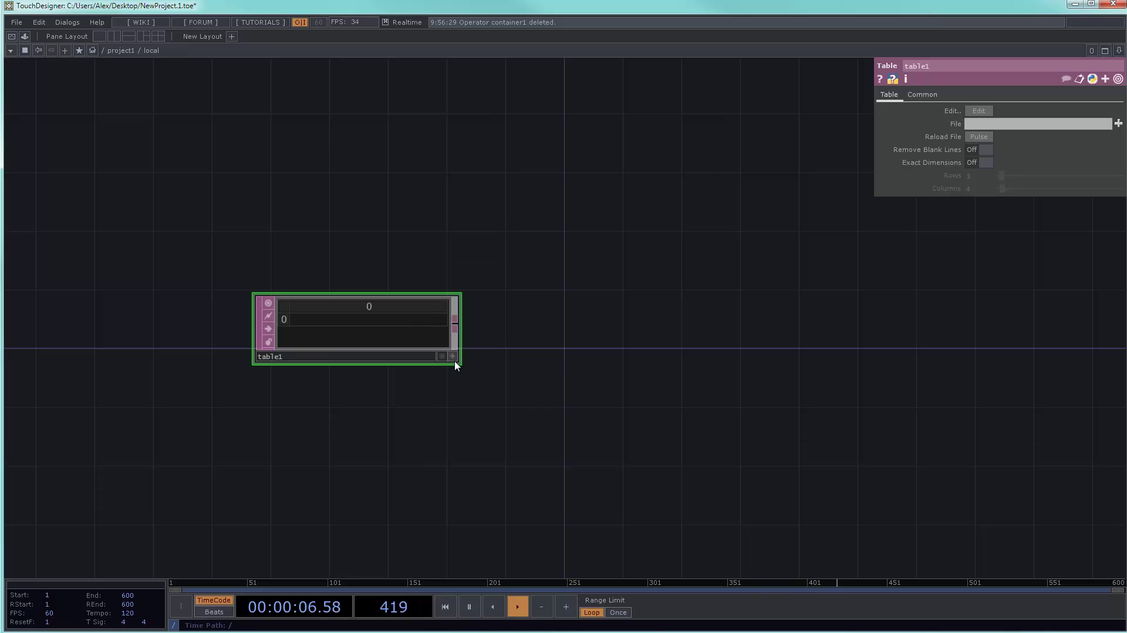
click(453, 359)
right_click(384, 309)
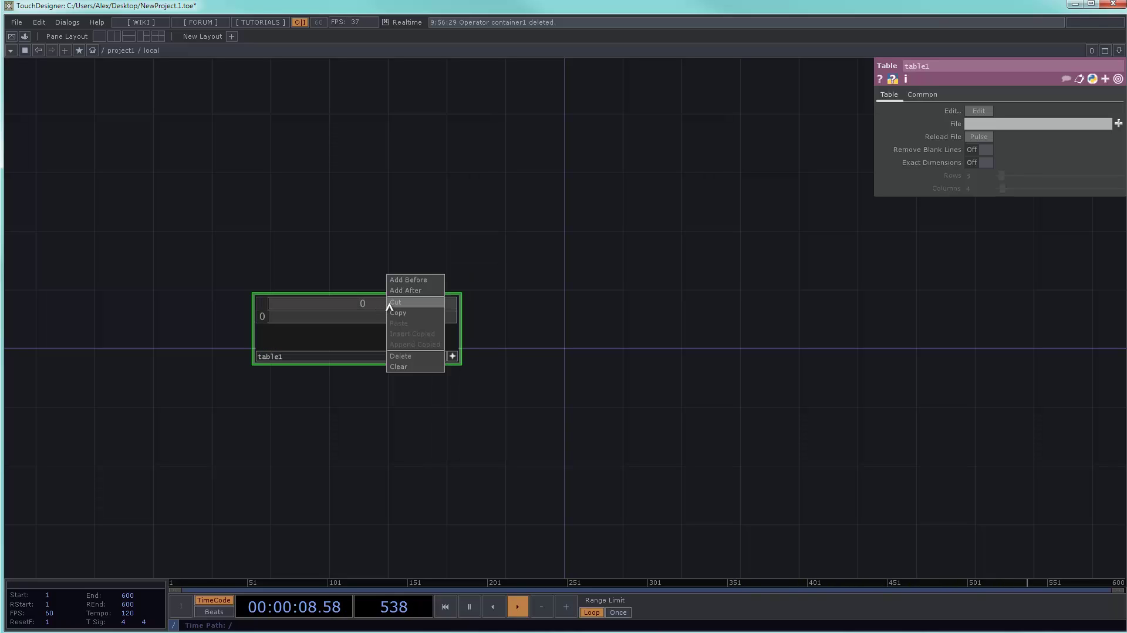
click(404, 290)
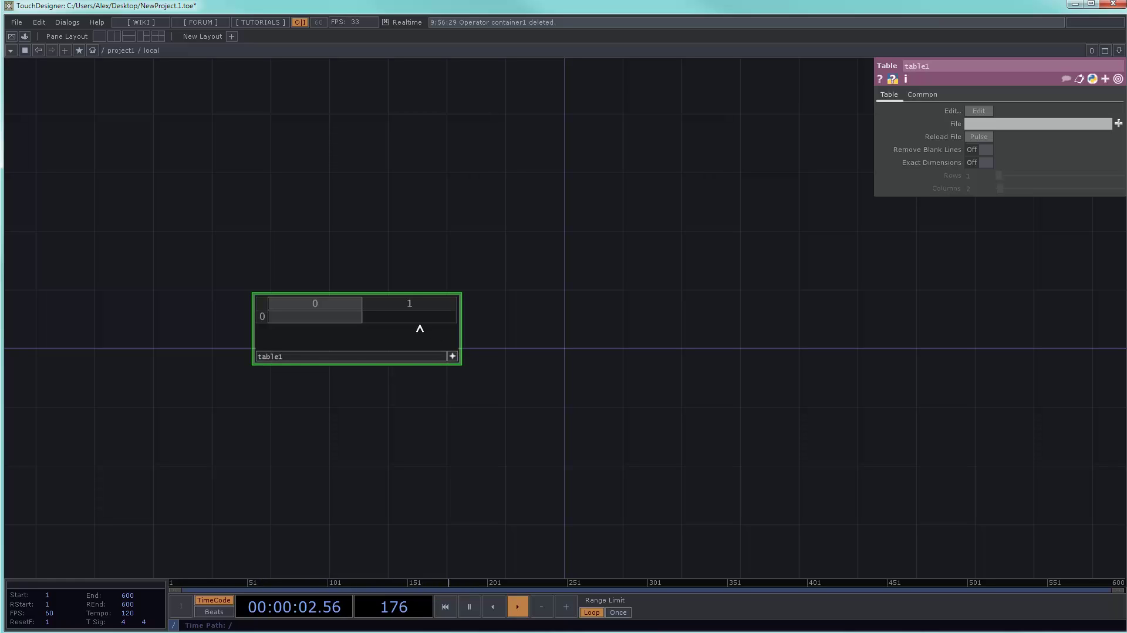
right_click(323, 310)
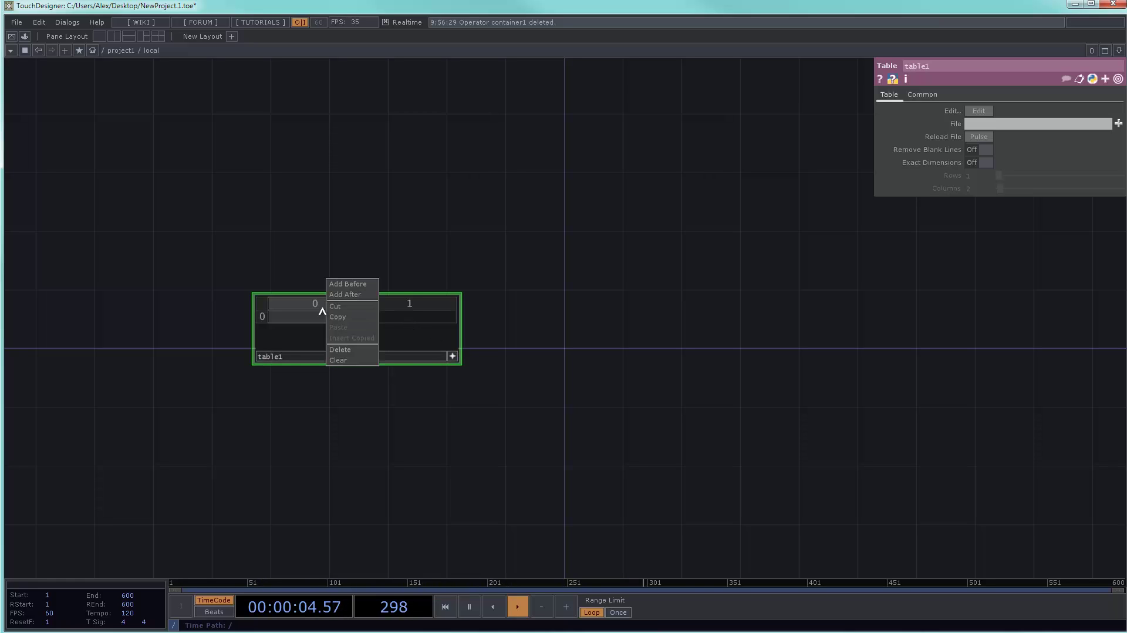
click(430, 329)
click(300, 317)
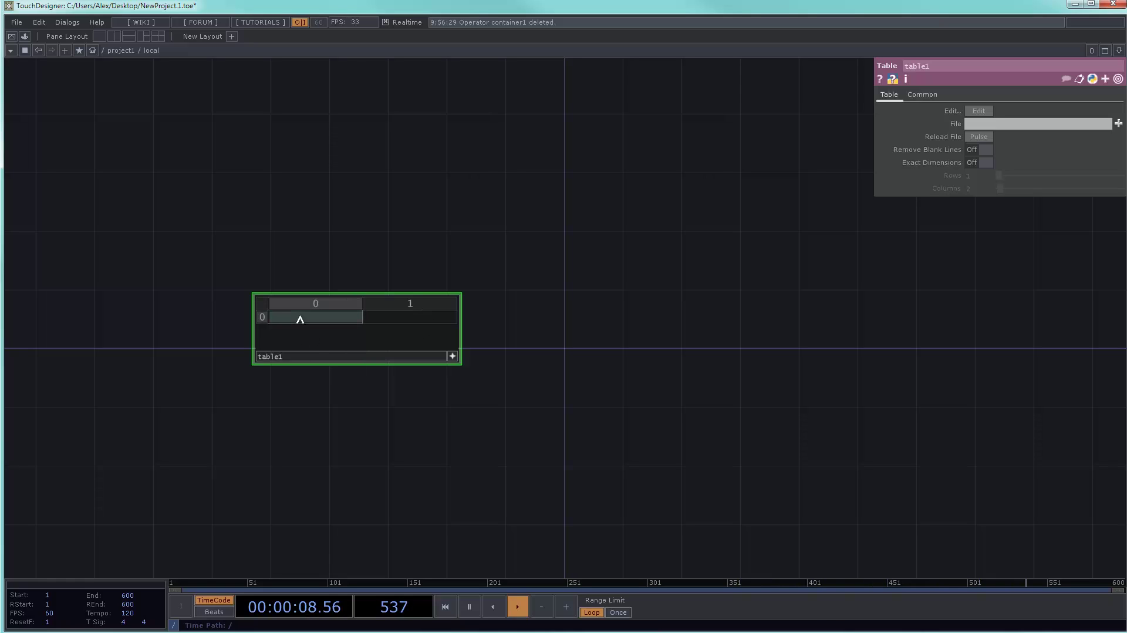
Step: Enter 'path1 in table1's first cell and switch to the Sample Videos Explorer window
text('path1)
key(Tab)
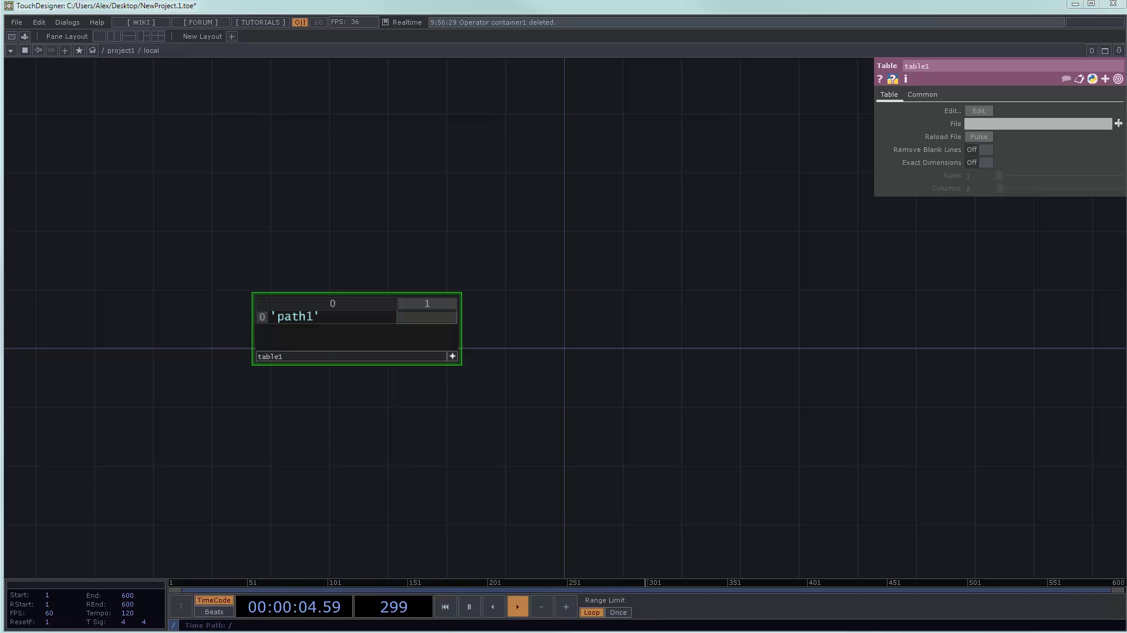
key(alt+Tab)
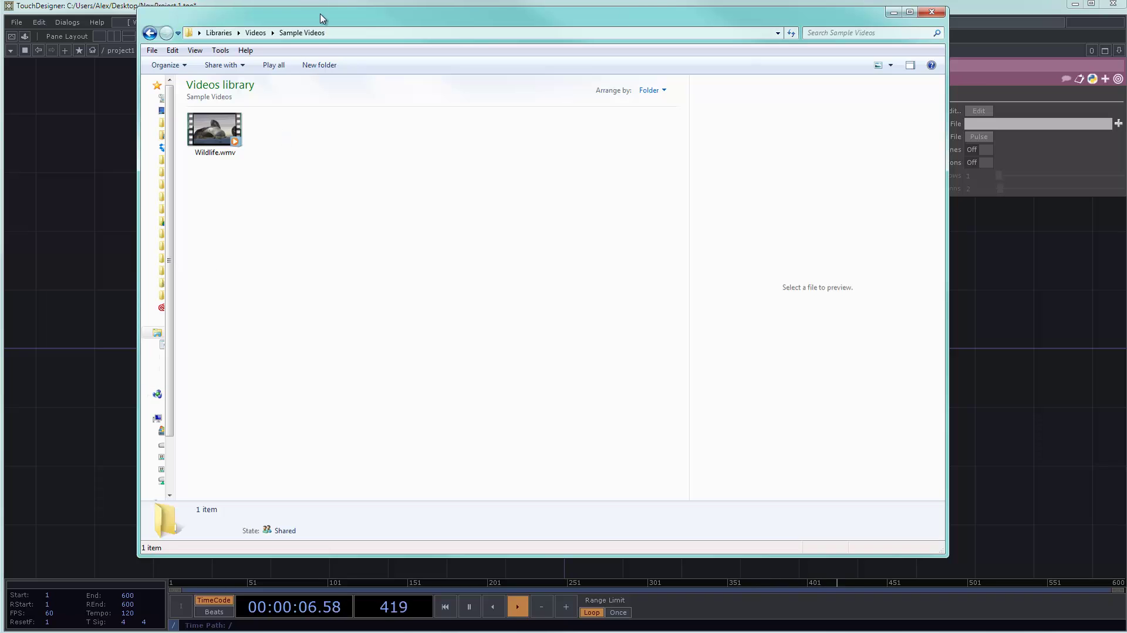
Step: Move the Explorer window and show the Sample Videos folder's full path as editable text
drag(321, 17, 322, 29)
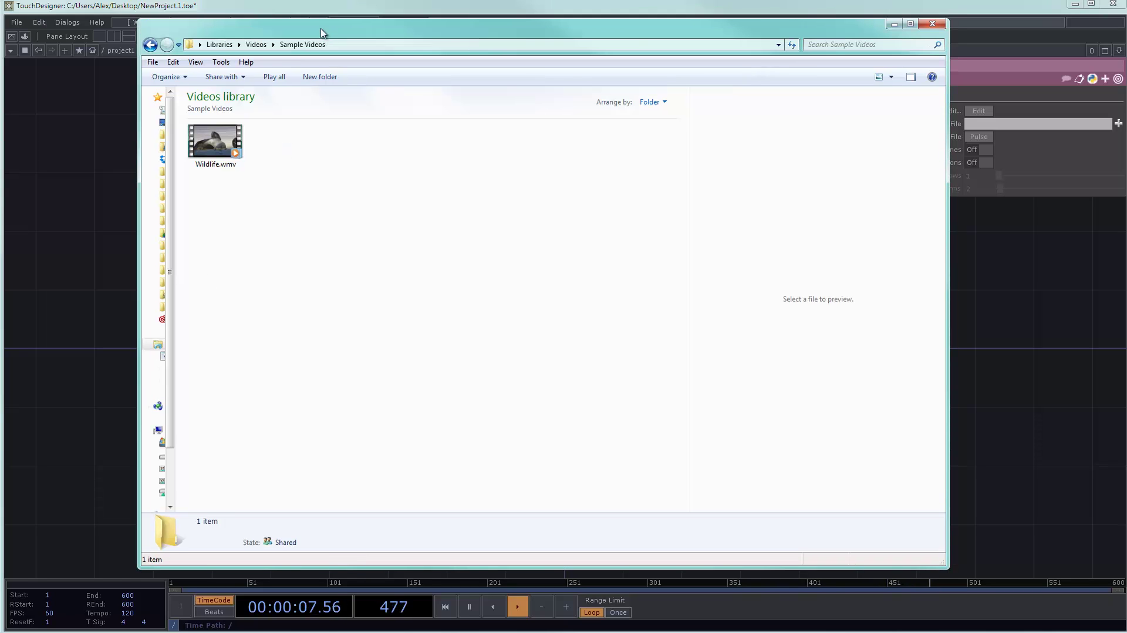
click(190, 47)
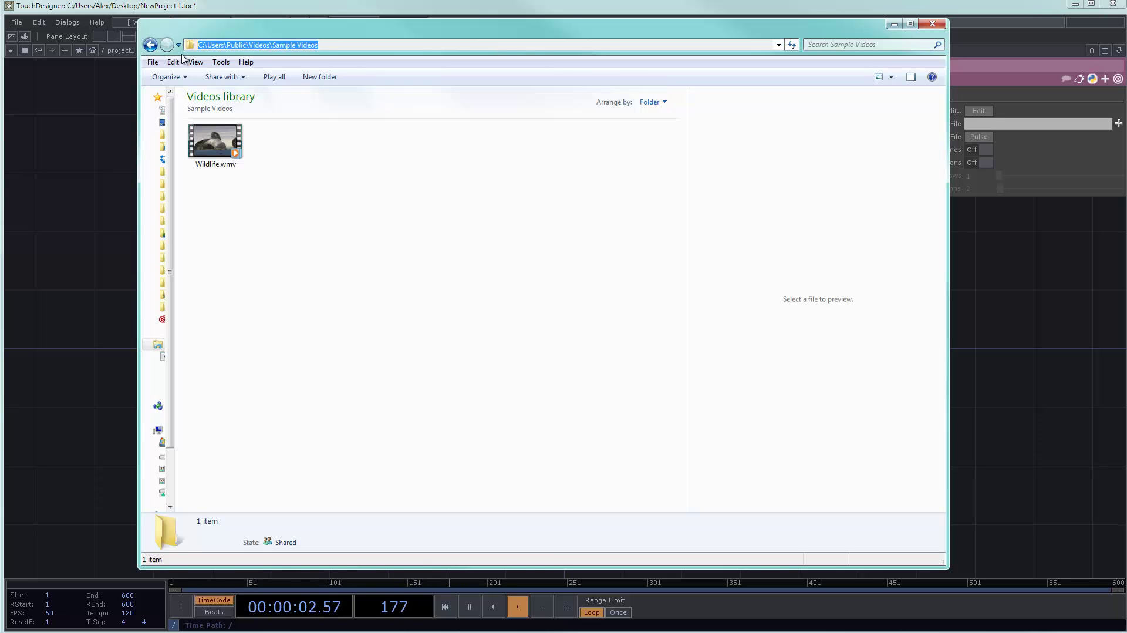
Step: Enter 'C:\Users\Public\Videos\Sample Videos' in table1's second cell and widen the node
click(104, 195)
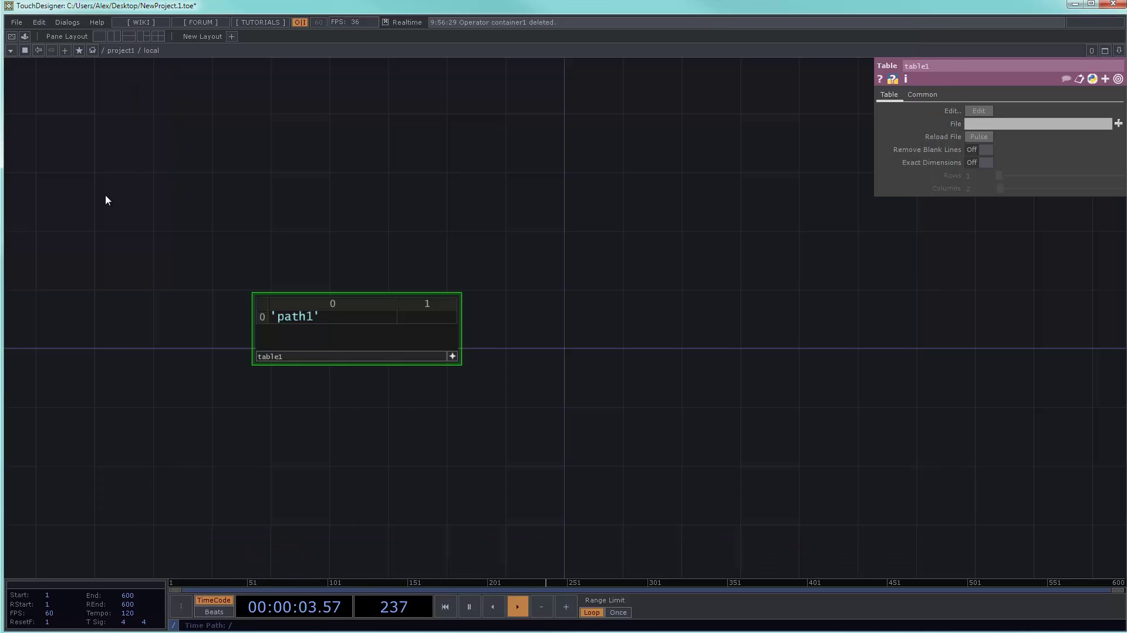
click(403, 320)
text(')
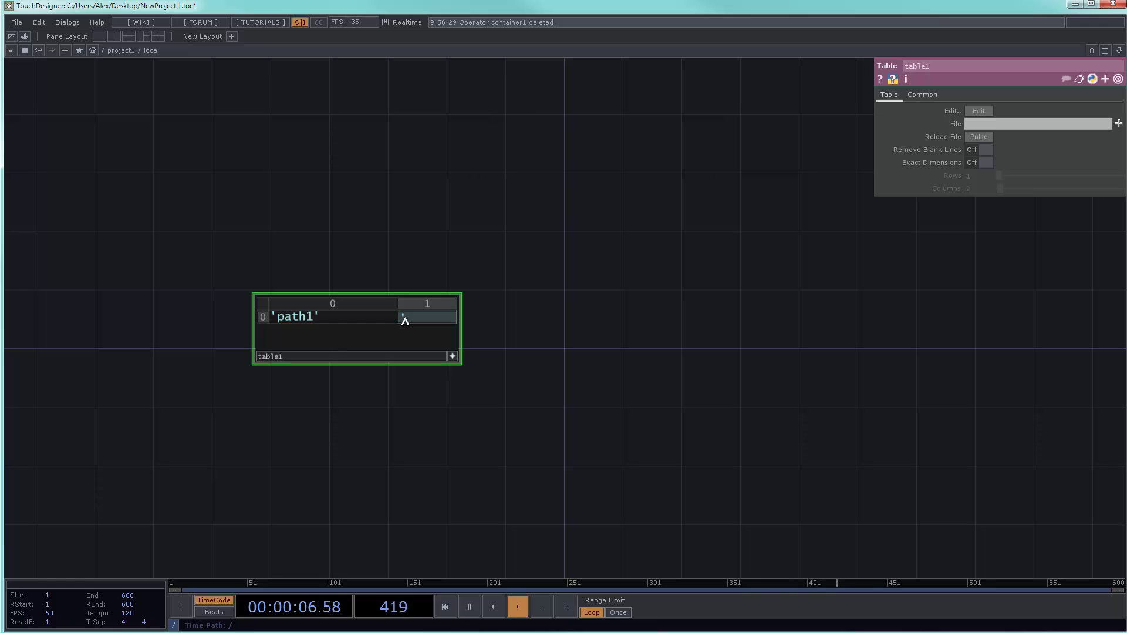
text(C:\Users\Public\Videos)
text(\Sample Videos')
key(Return)
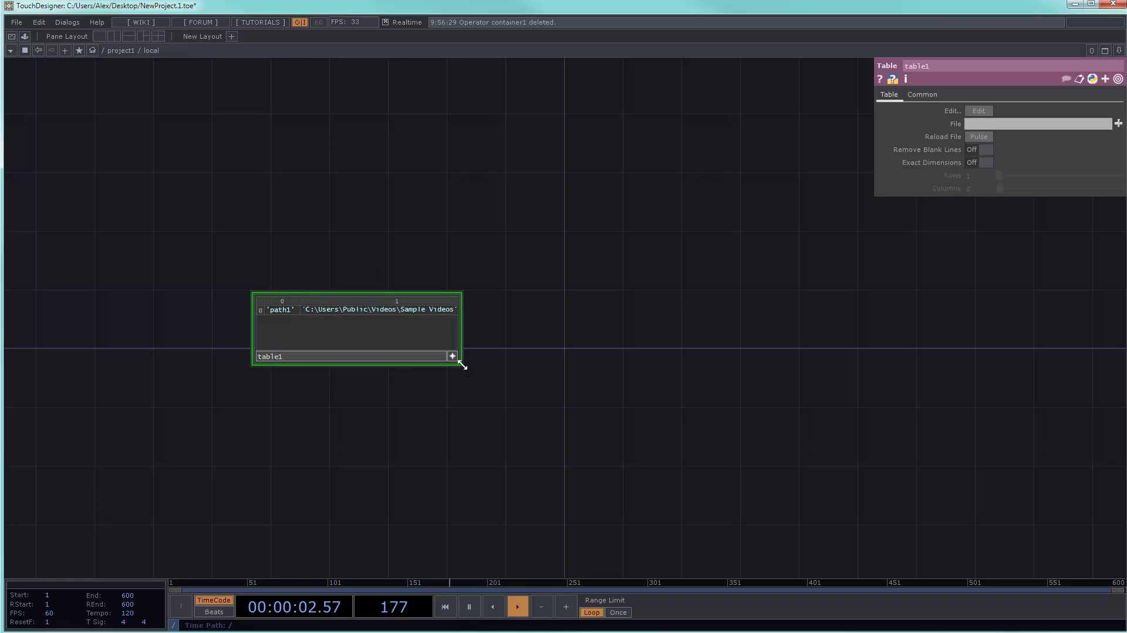
drag(462, 364, 540, 357)
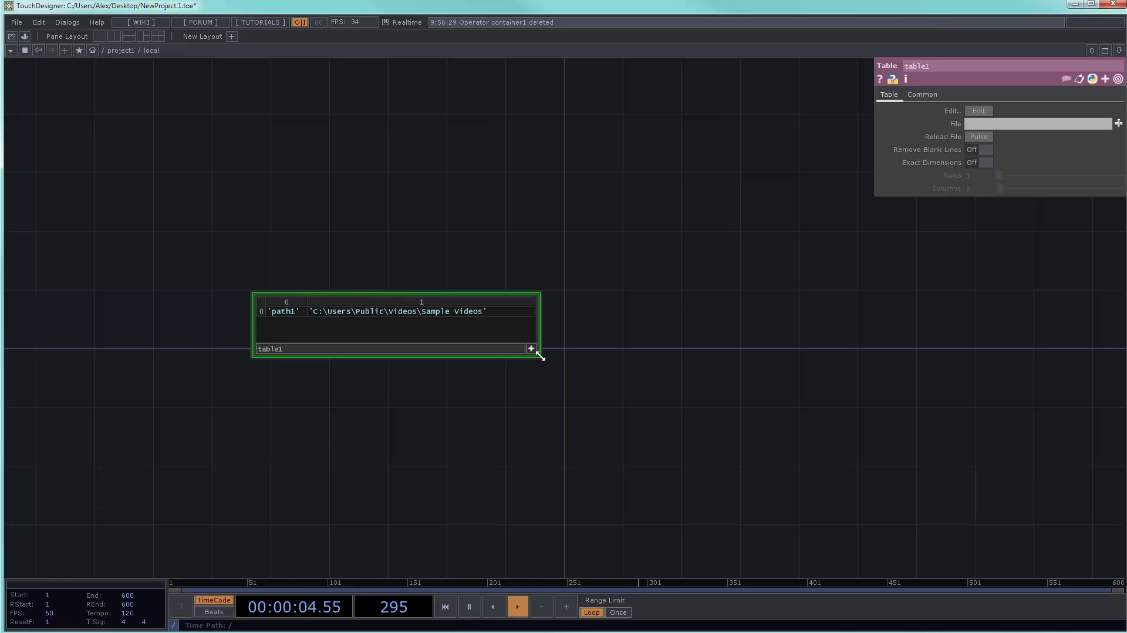
click(532, 350)
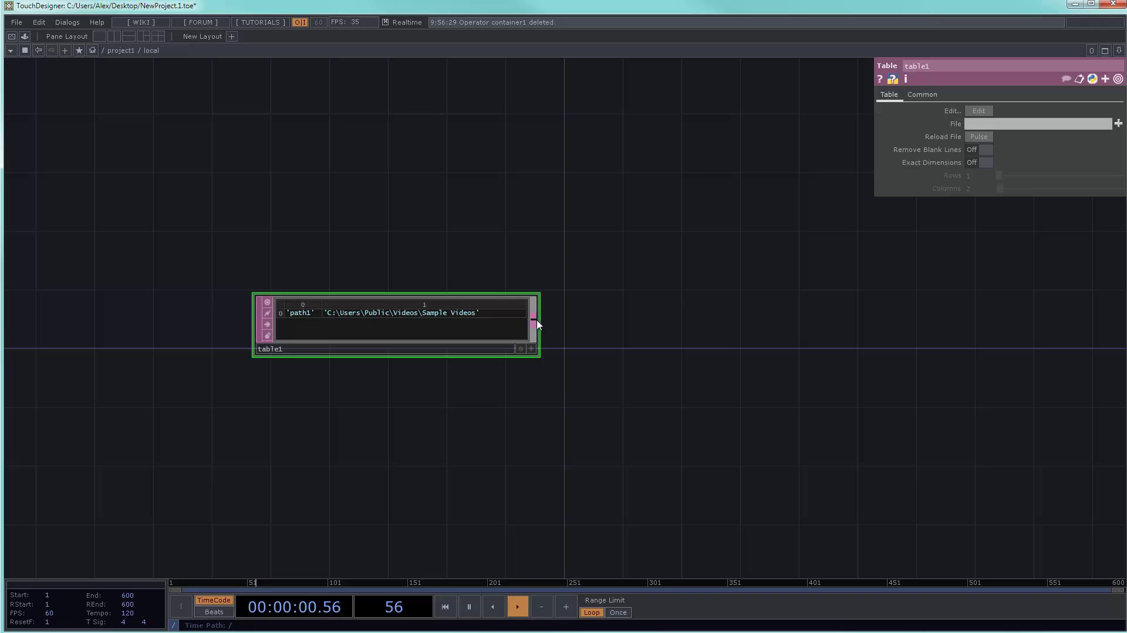
Step: Add an Evaluate DAT fed by table1, enlarge it, and name it 'variables'
right_click(537, 324)
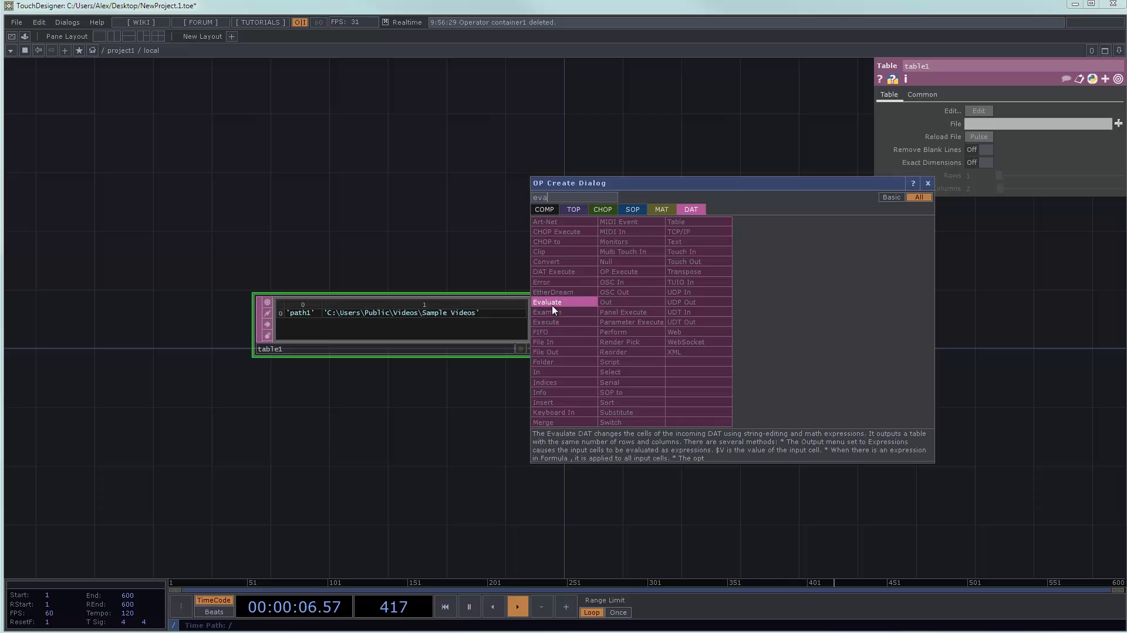
click(543, 322)
click(671, 319)
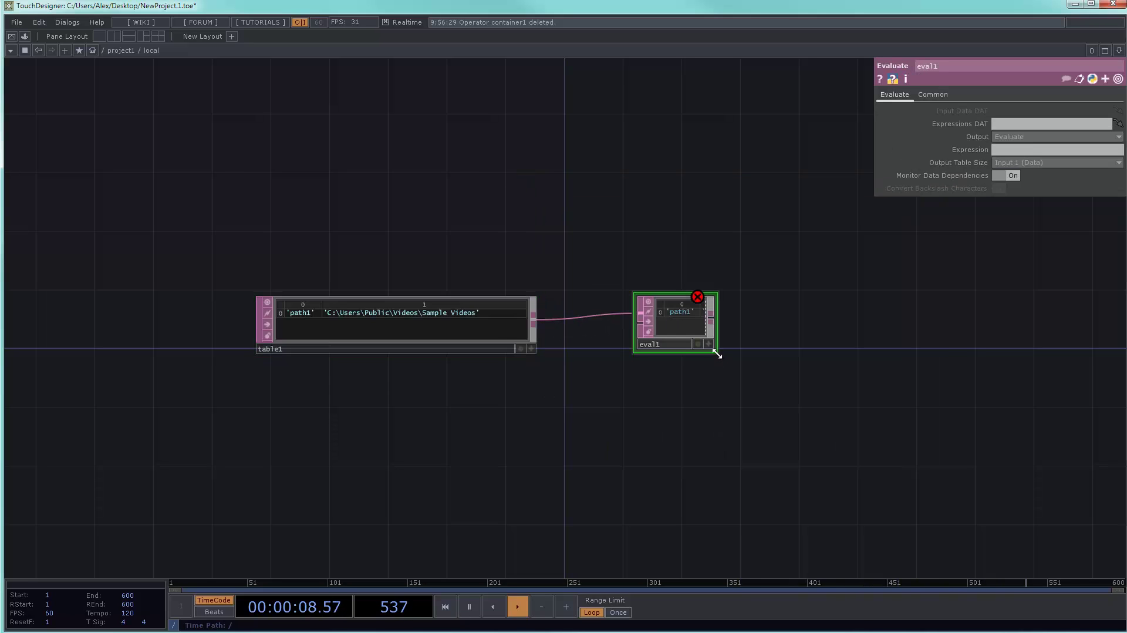
drag(720, 351, 889, 361)
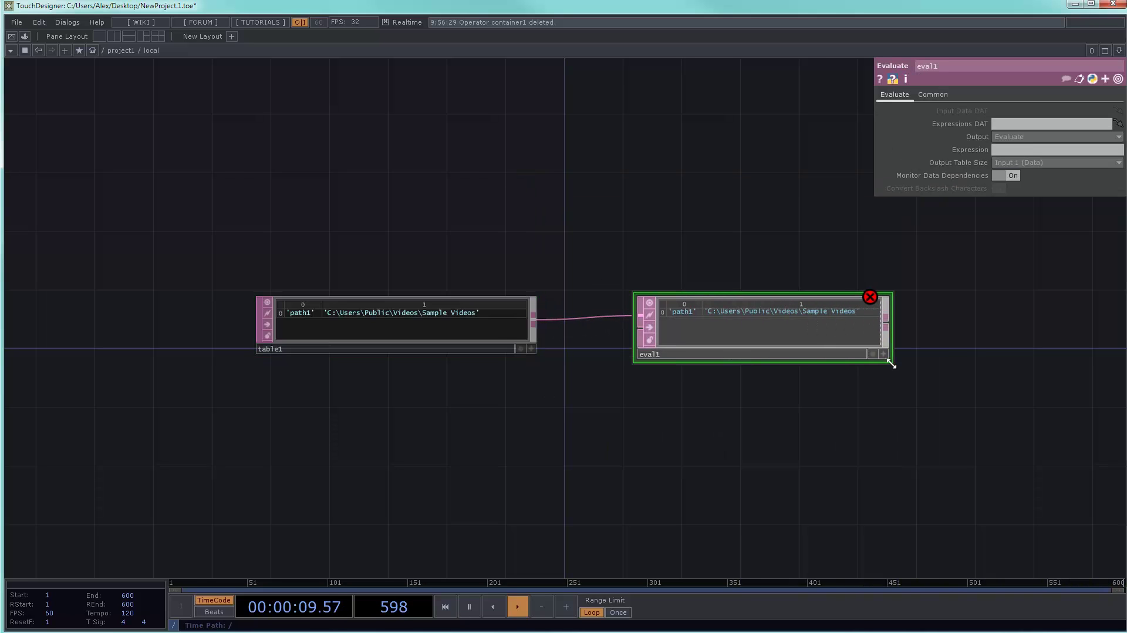
click(675, 354)
text(variables)
key(Return)
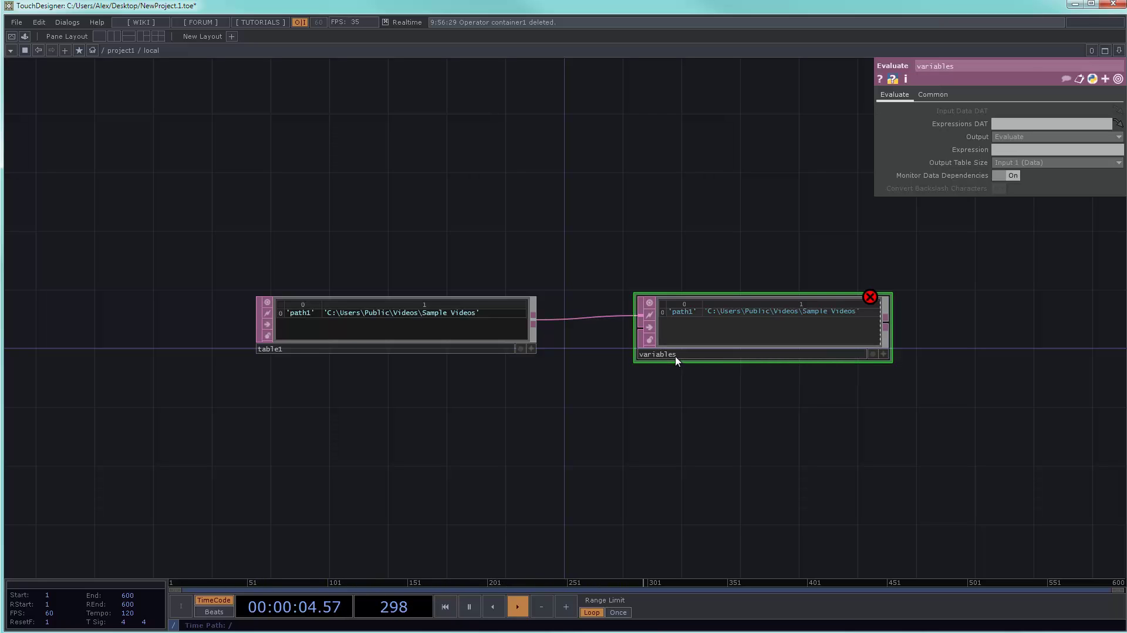
Step: Rename table1 to 'set_variables' and select the variables DAT
click(308, 350)
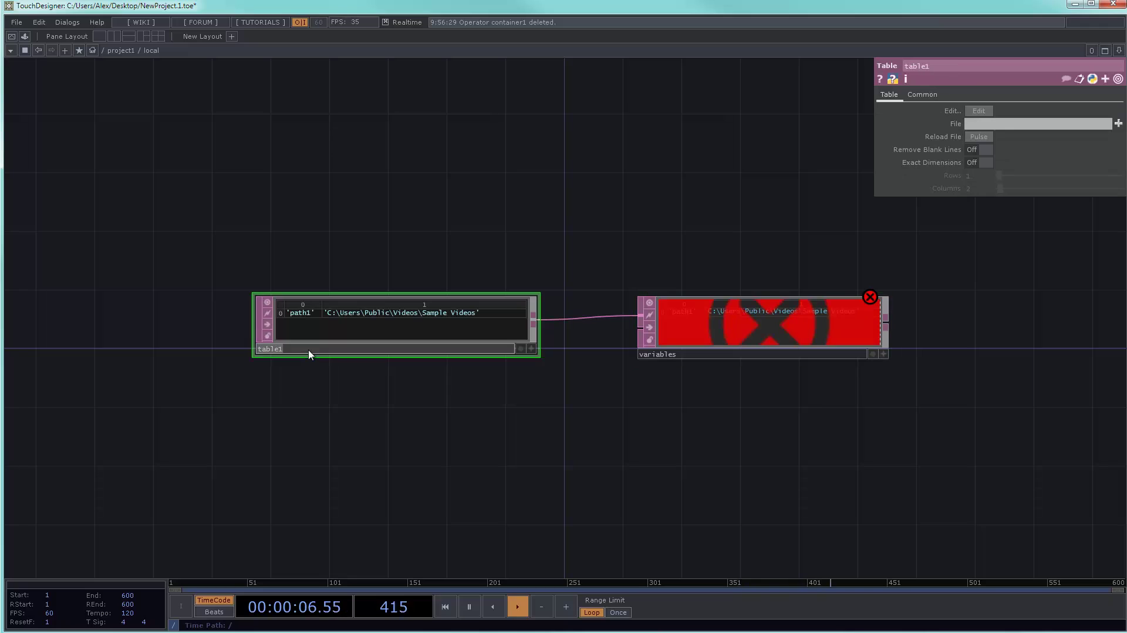
text(set_variables)
key(Return)
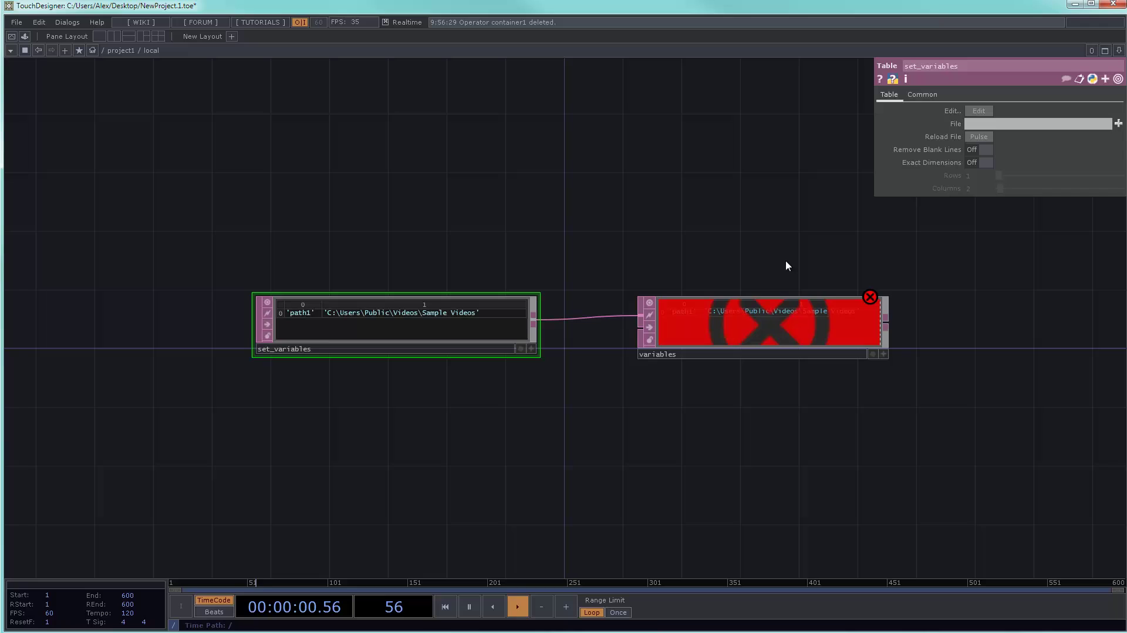
click(824, 329)
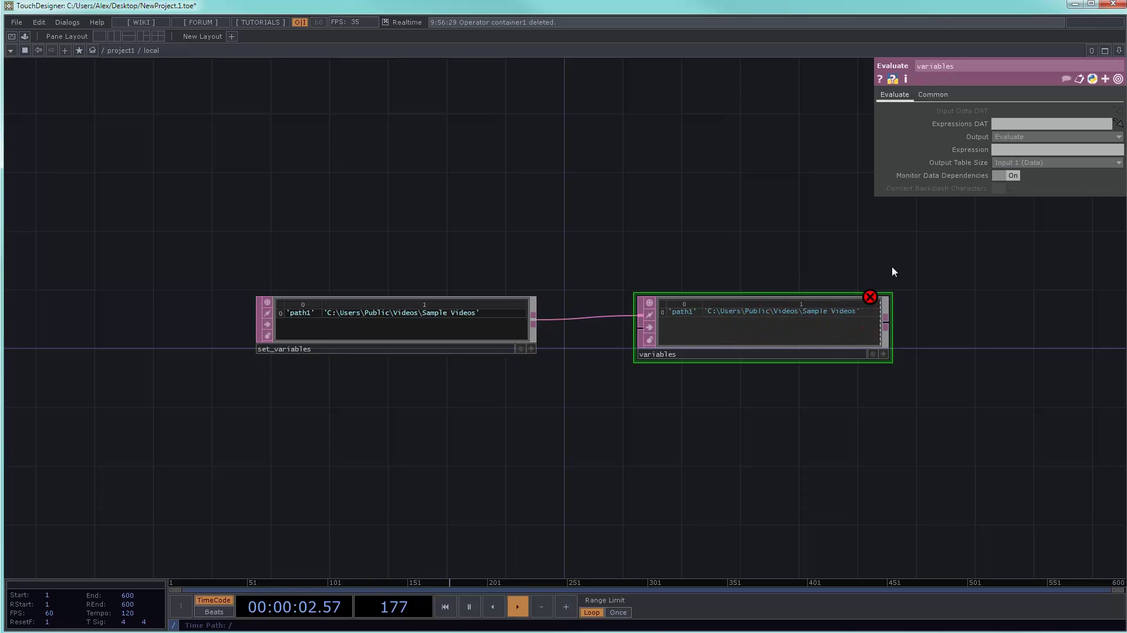
Step: Check the variables error and change the path to C:/Users/Public/Videos/Sample Videos
click(871, 299)
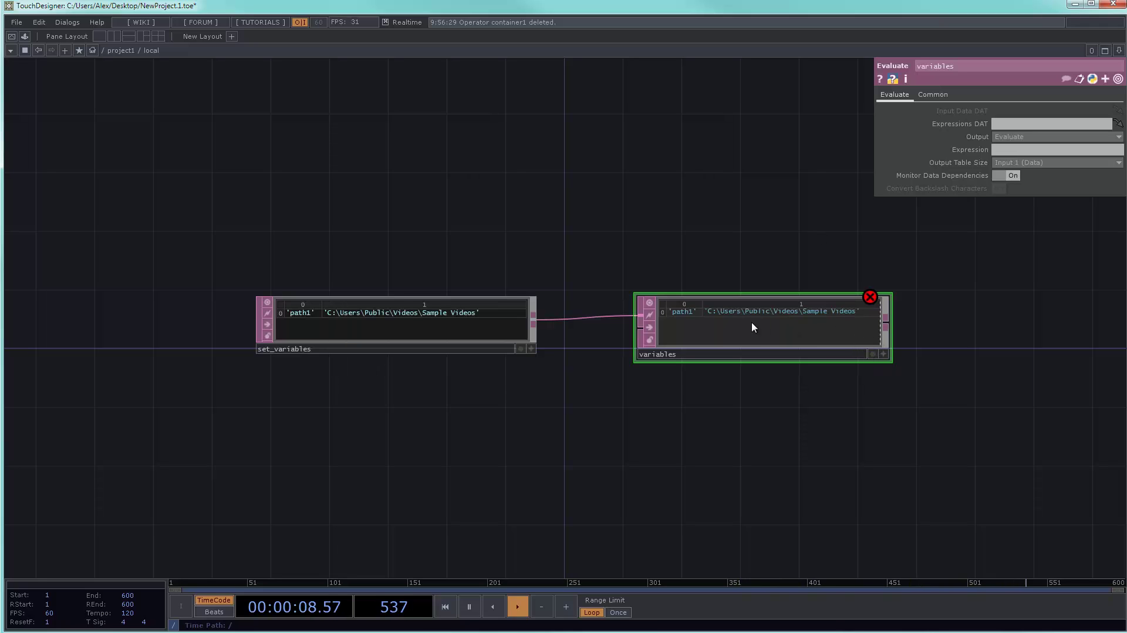
click(882, 354)
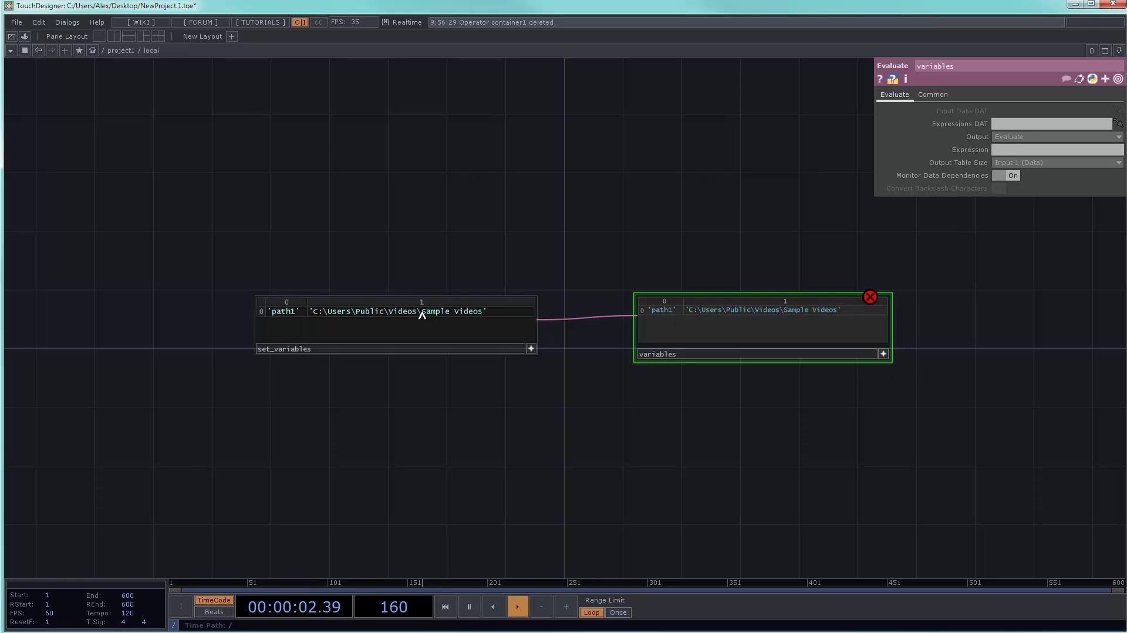
click(422, 312)
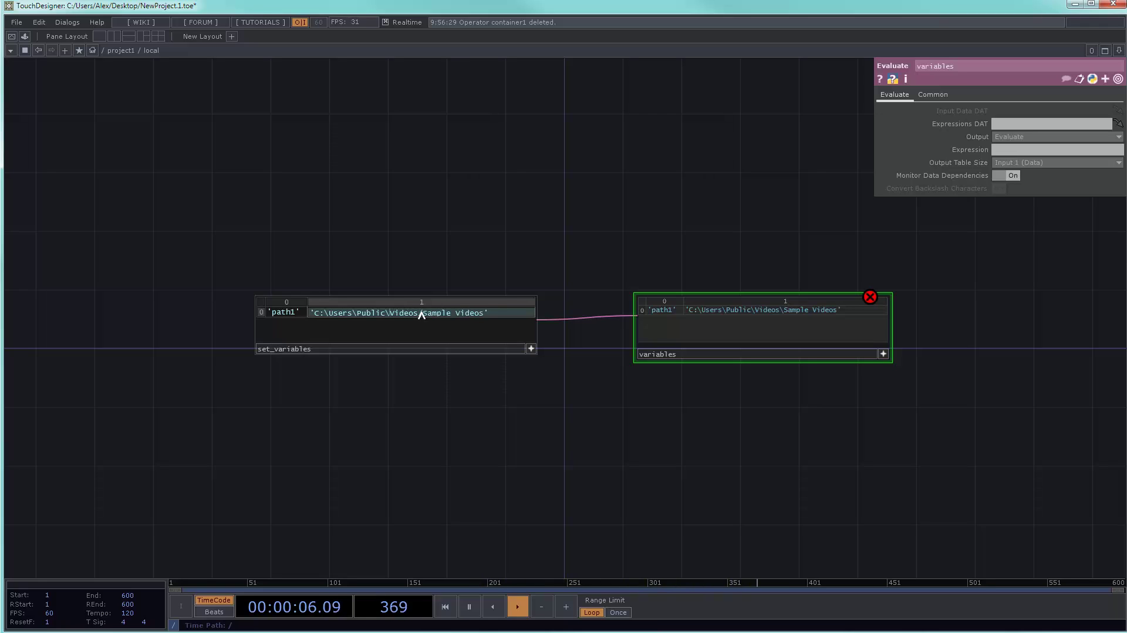
key(BackSpace)
text(/)
key(Left)
key(Left)
key(Left)
key(Left)
key(Left)
key(Left)
key(Left)
key(BackSpace)
text(/)
key(Left)
key(Left)
key(Left)
key(Left)
key(Left)
key(Left)
key(BackSpace)
text(/)
key(Return)
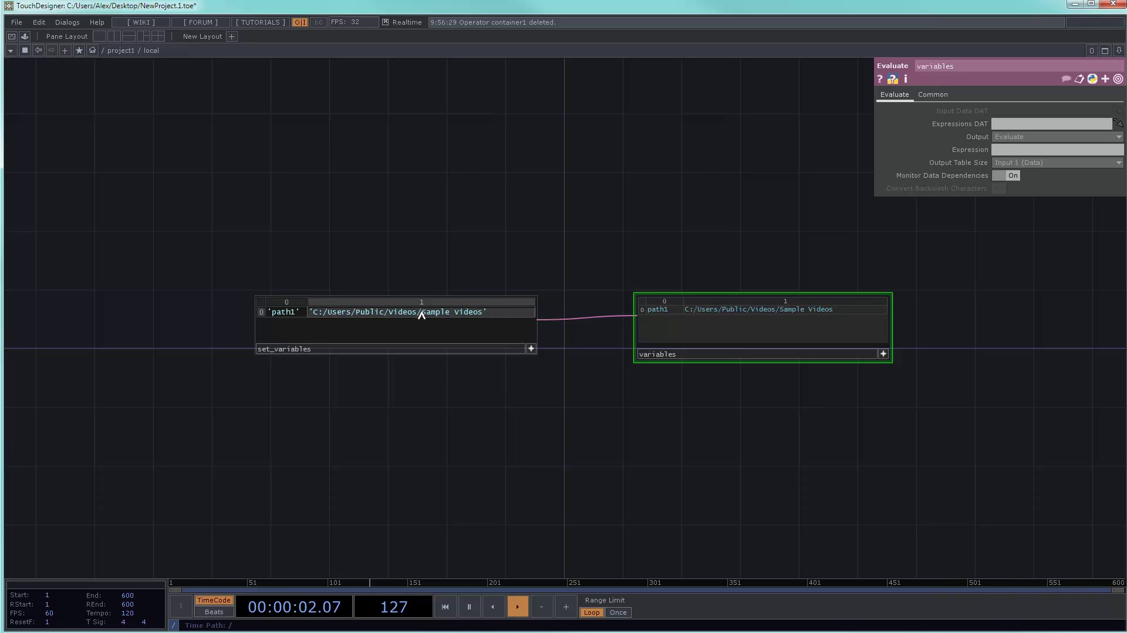
Step: Add a trailing slash to the set_variables path, then remove it again
click(883, 354)
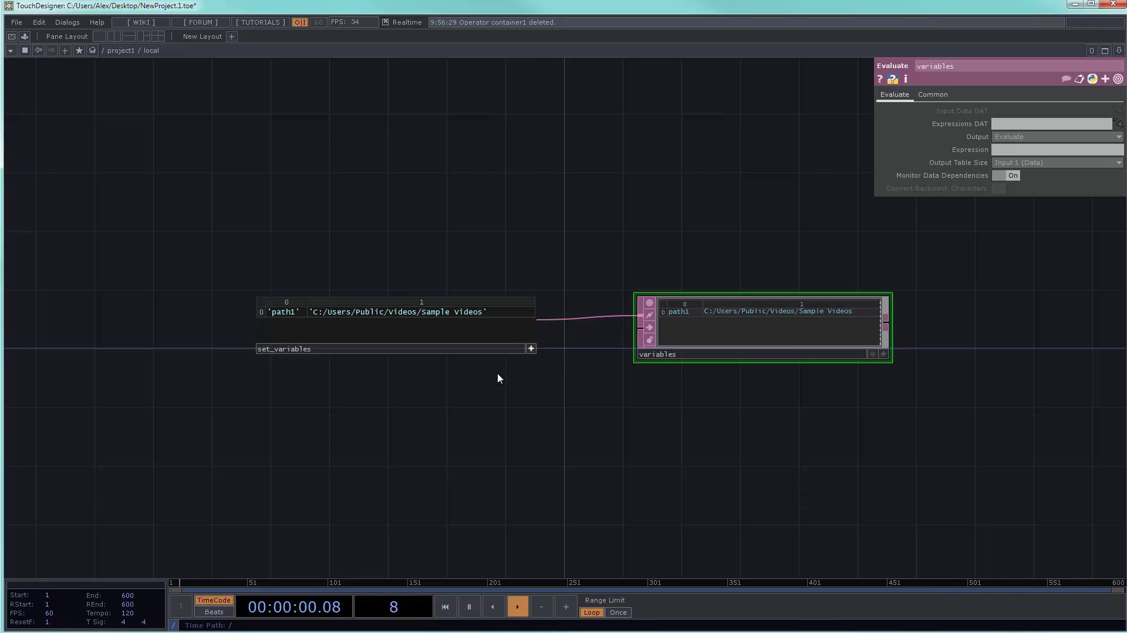
click(530, 349)
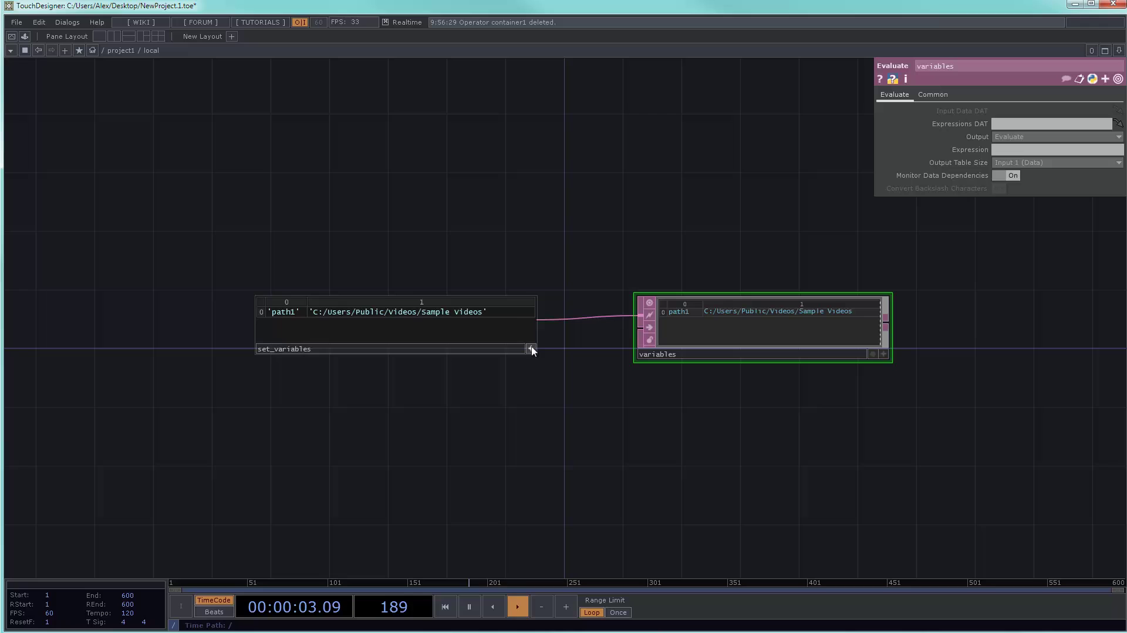
click(484, 312)
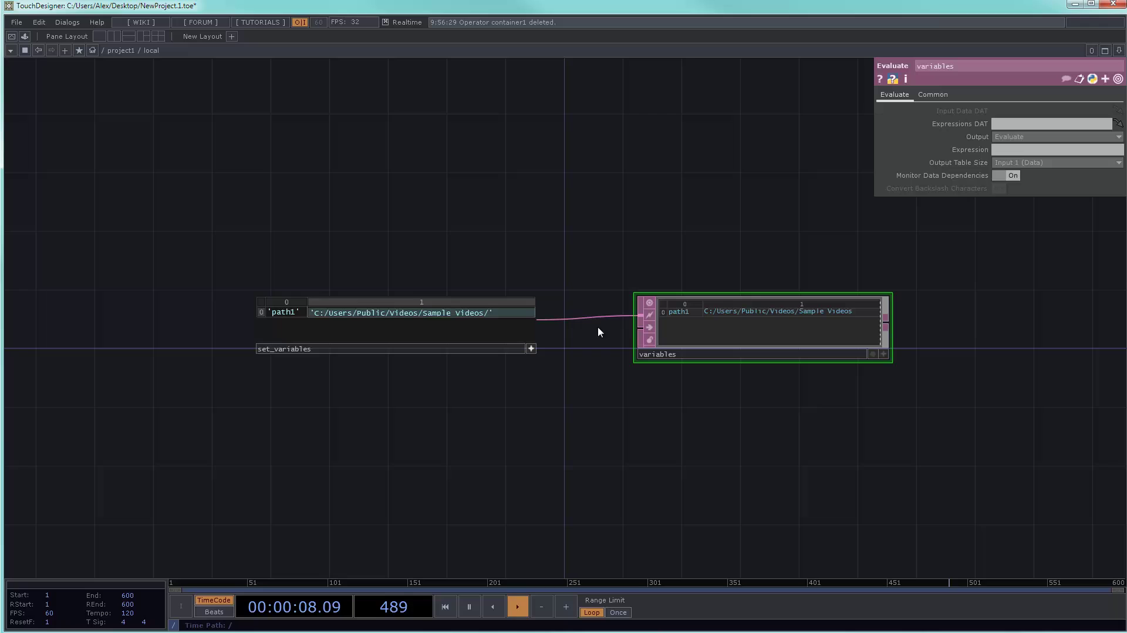
key(Return)
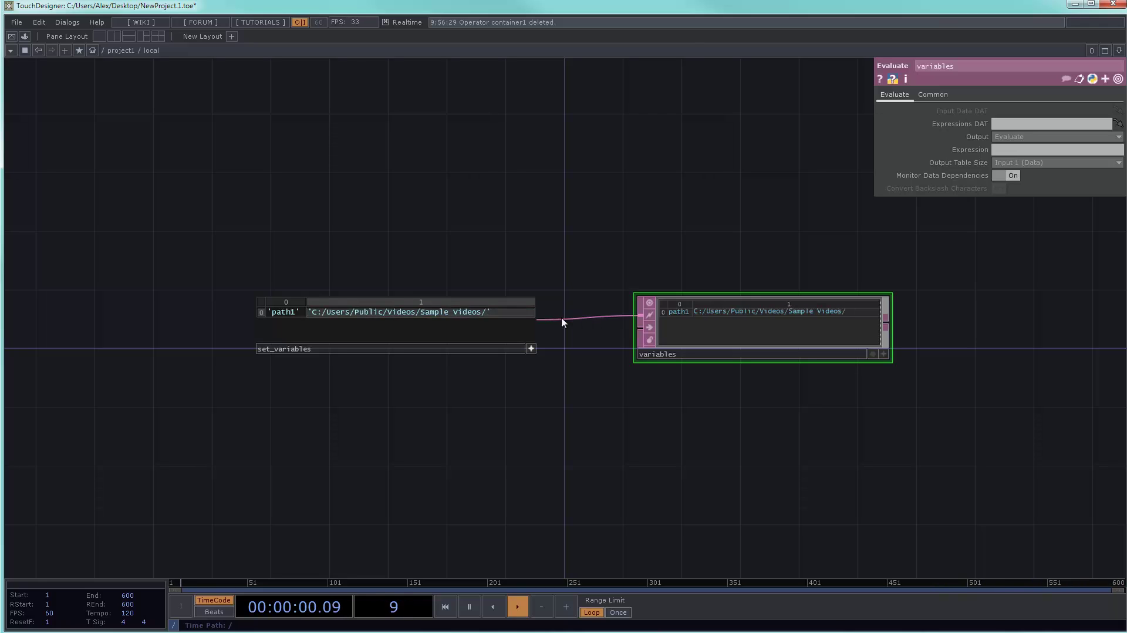
click(486, 312)
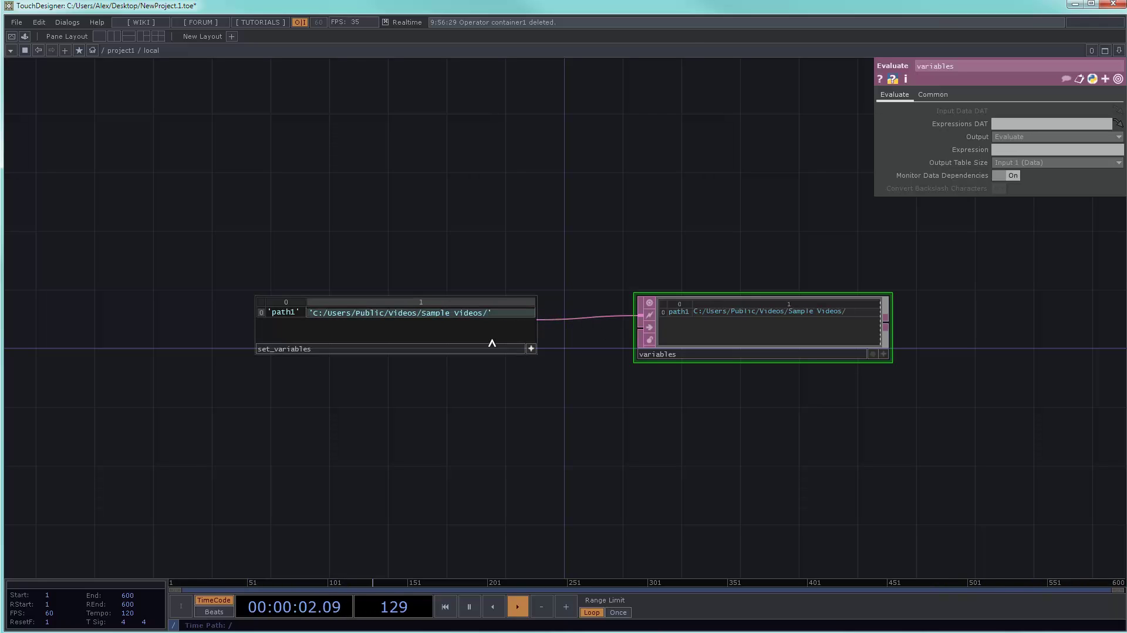
key(BackSpace)
key(Return)
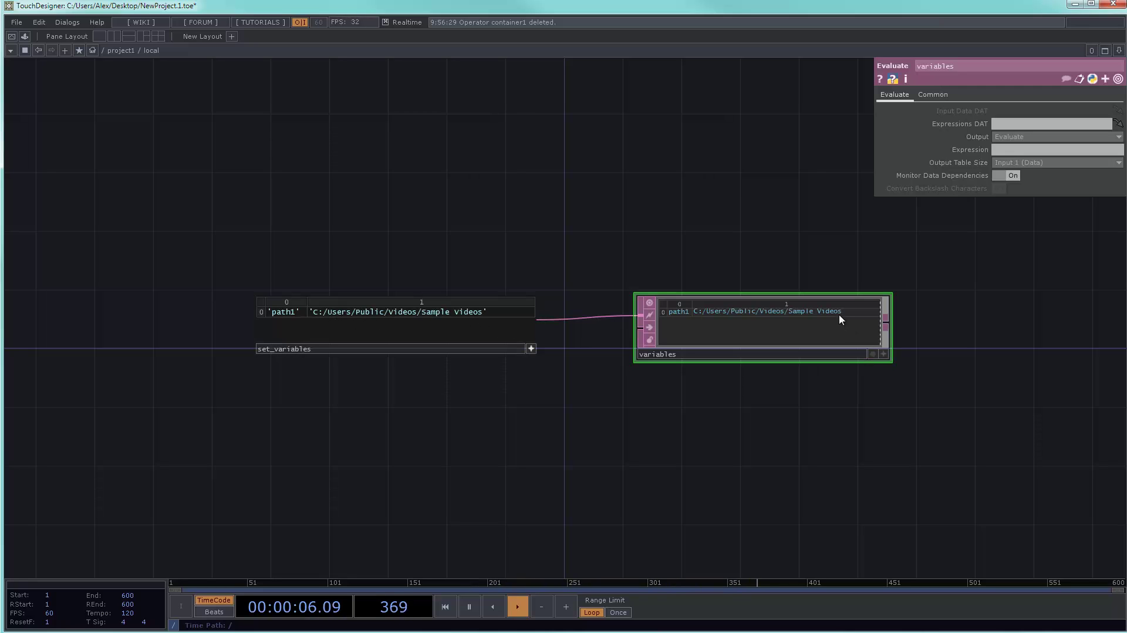
Step: Go up to project1, select moviefilein1, and check the Wildlife.wmv file name in Explorer
middle_drag(812, 403, 779, 415)
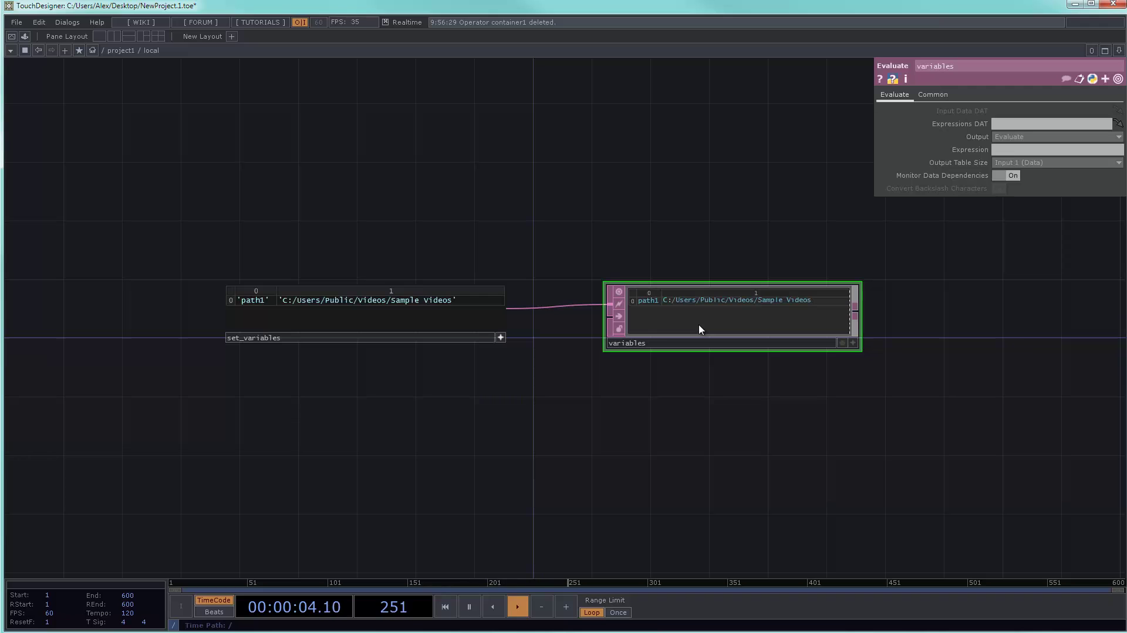
key(u)
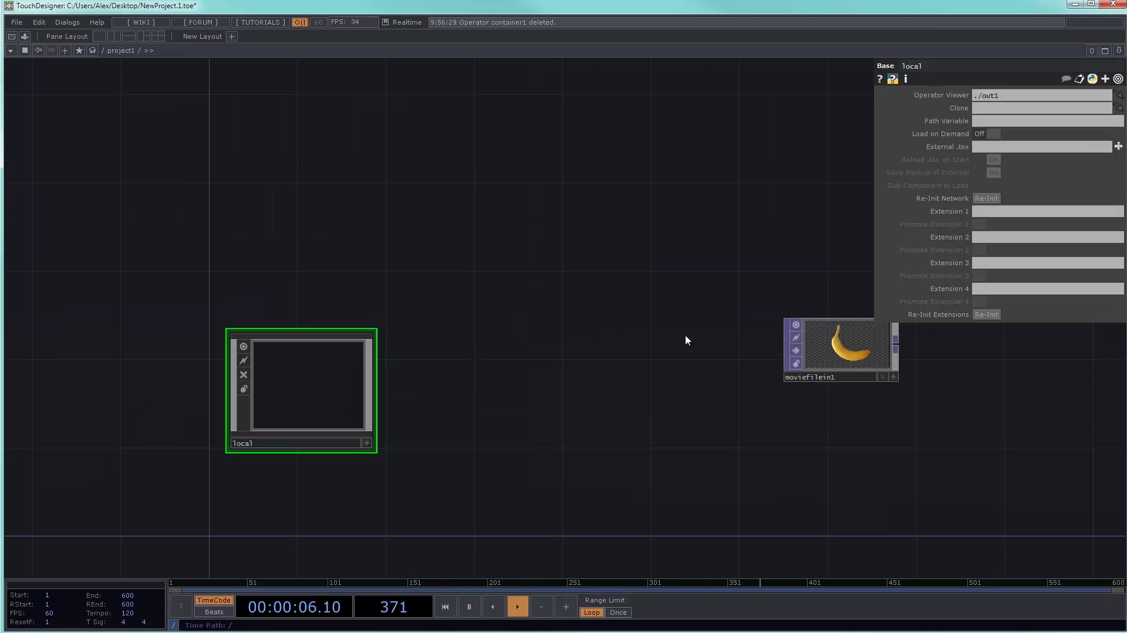
drag(673, 387, 638, 359)
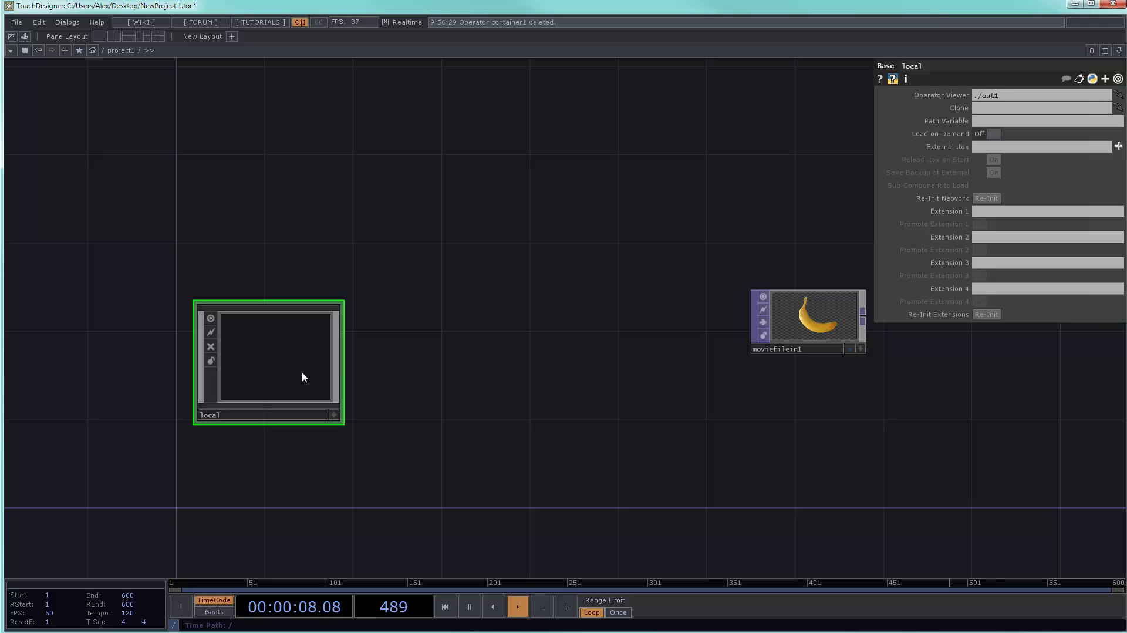
click(843, 307)
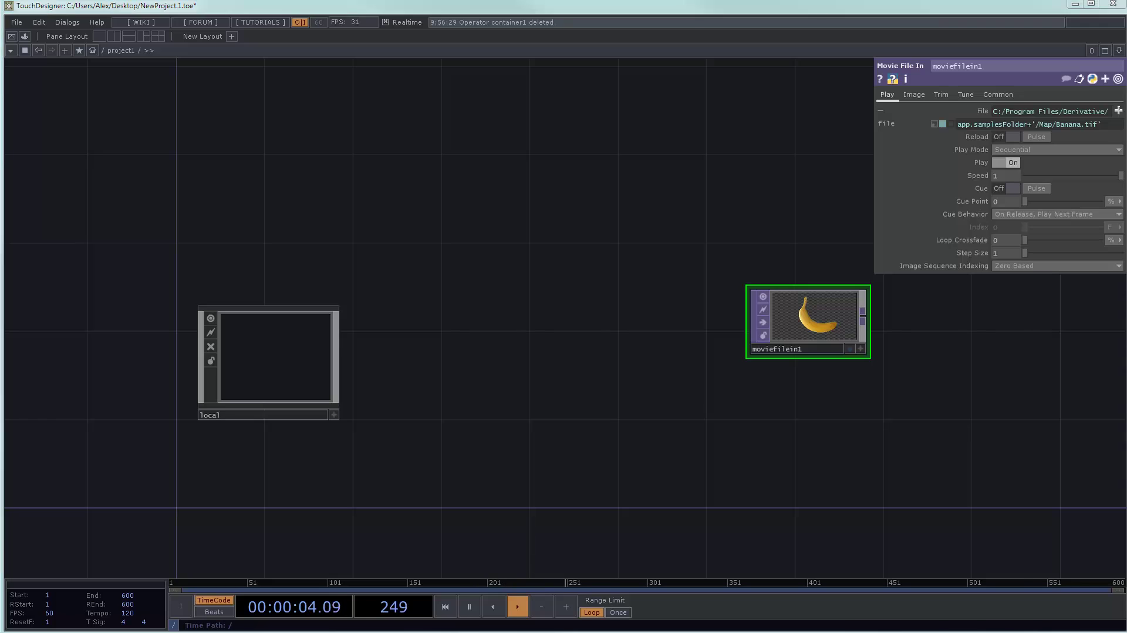
key(alt+Tab)
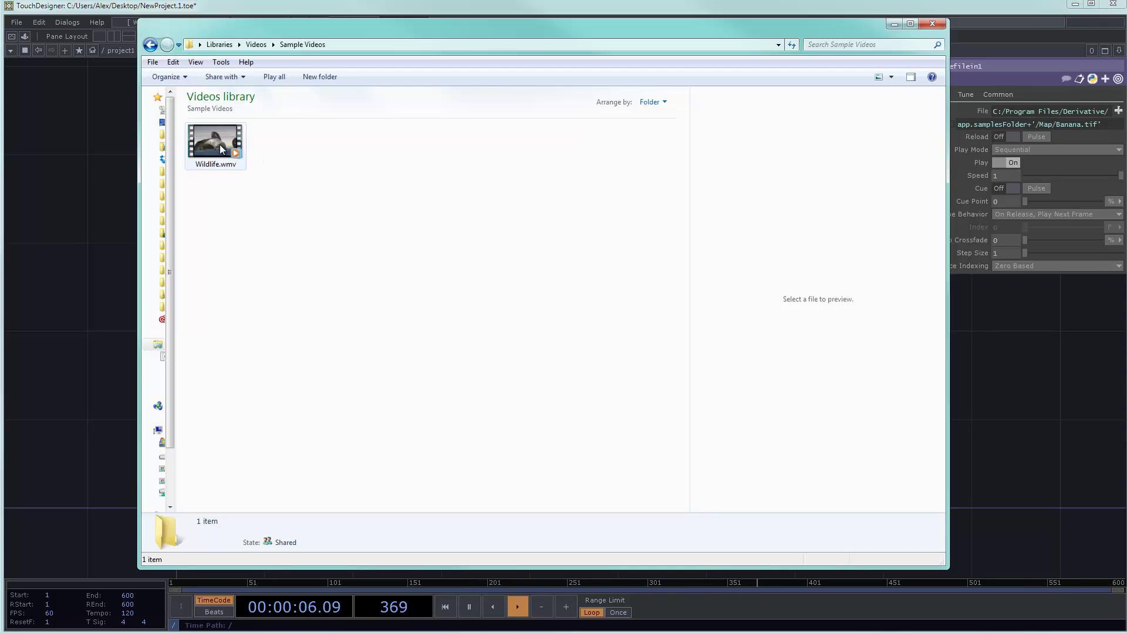
click(214, 168)
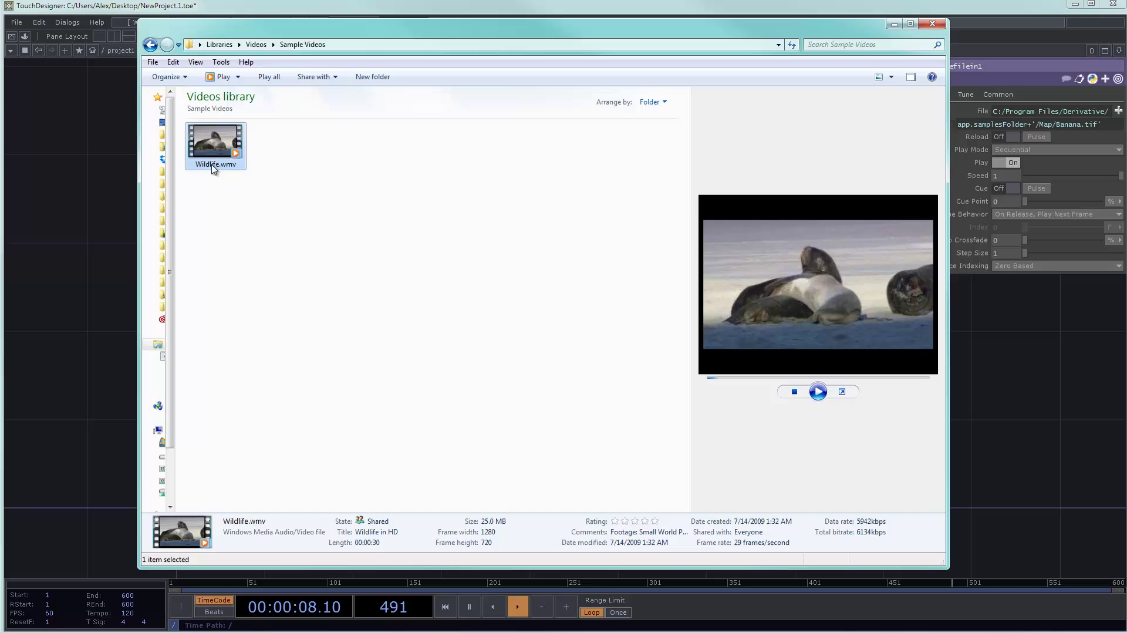
click(81, 282)
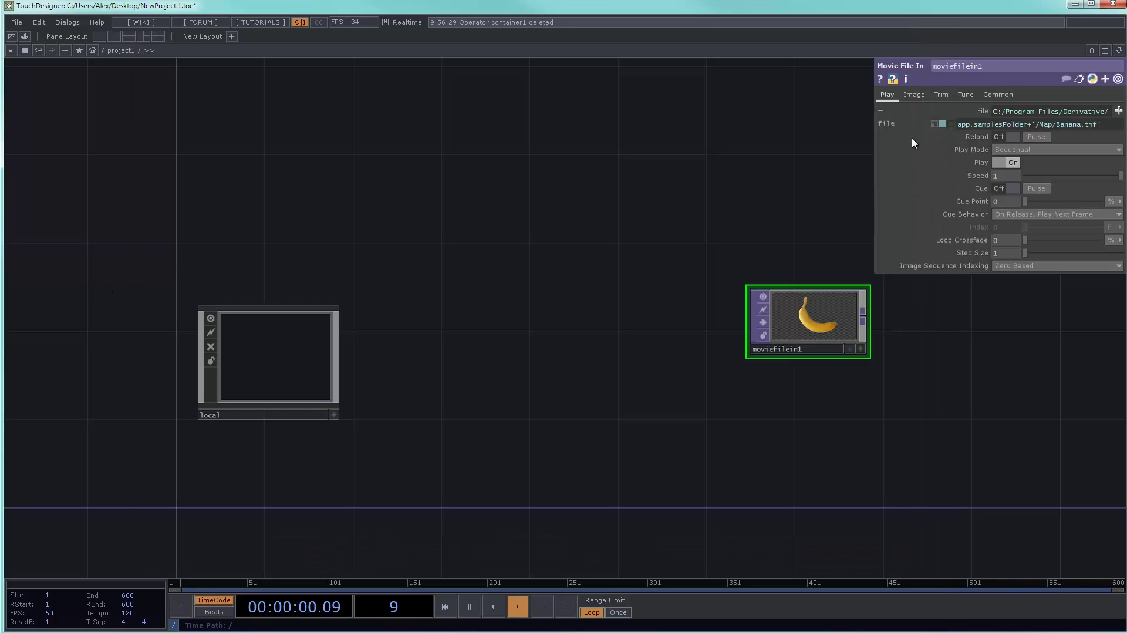
Step: Replace moviefilein1's File expression with var('path1')+'wildlife.wmv'
click(978, 126)
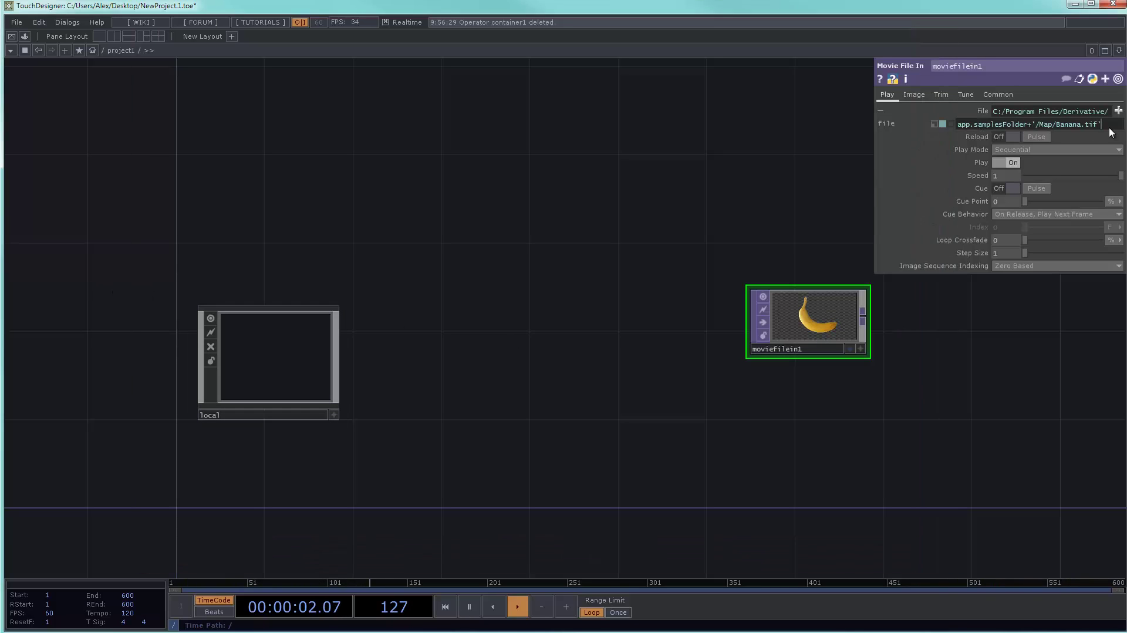
key(ctrl+a)
text(v)
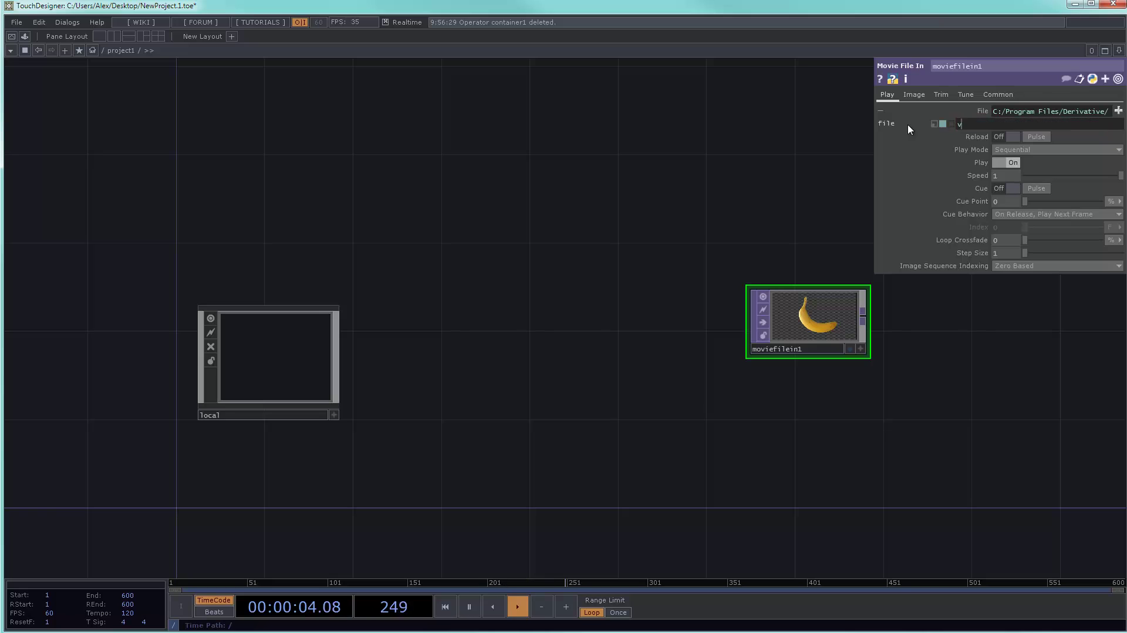
text(ar('path)
text(+'wi)
text(ldlife.)
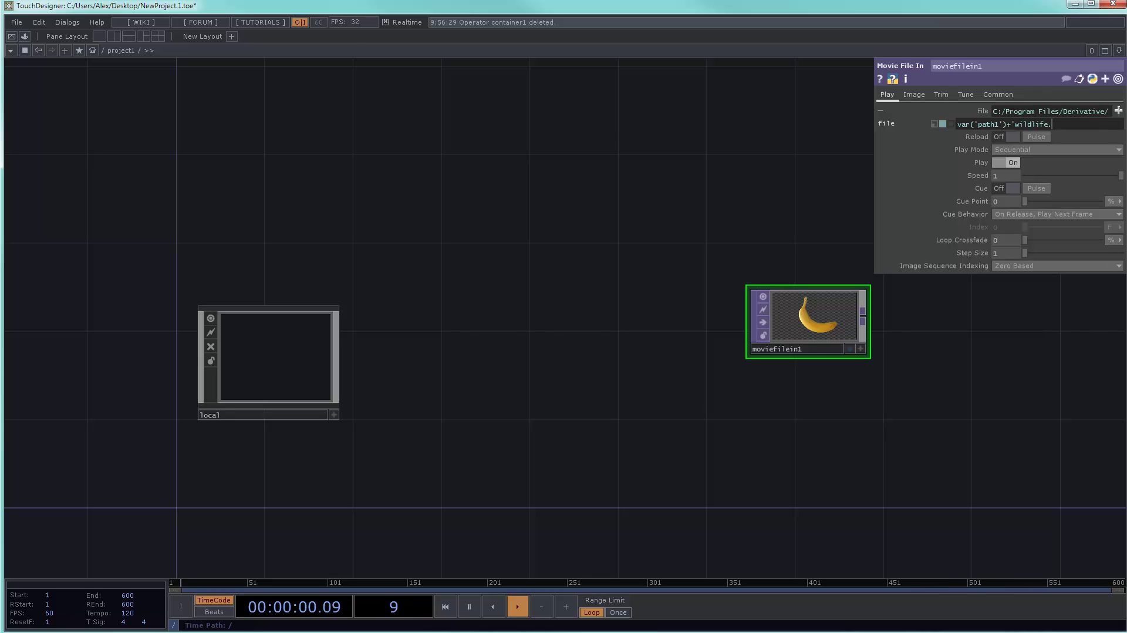
text(wmv)
text(')
key(Return)
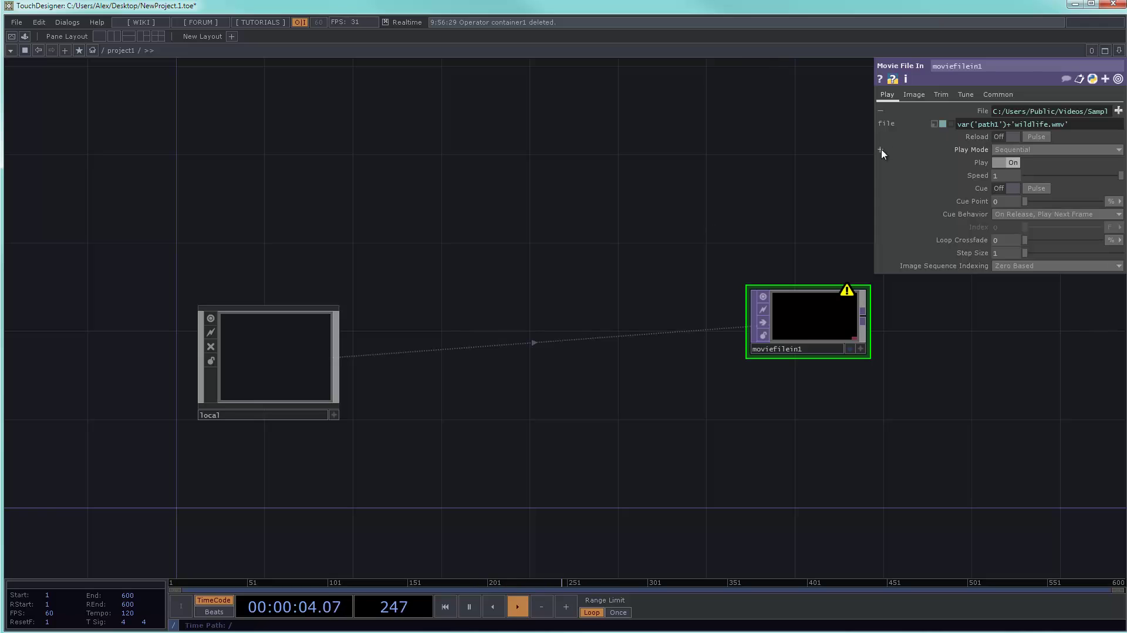
Step: Widen the parameter panel to read the resolved path C:/Users/Public/Videos/Sample Videoswildlife.wmv
drag(773, 161, 614, 161)
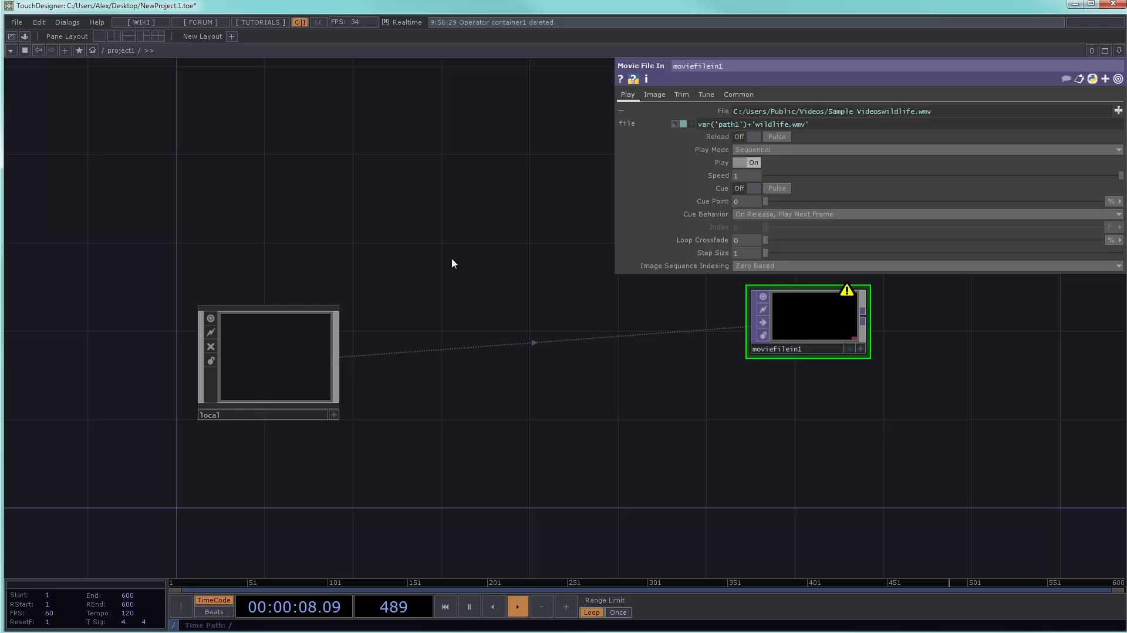
Step: Check the set_variables path inside local, then return and reapply moviefilein1's file expression
click(287, 375)
key(i)
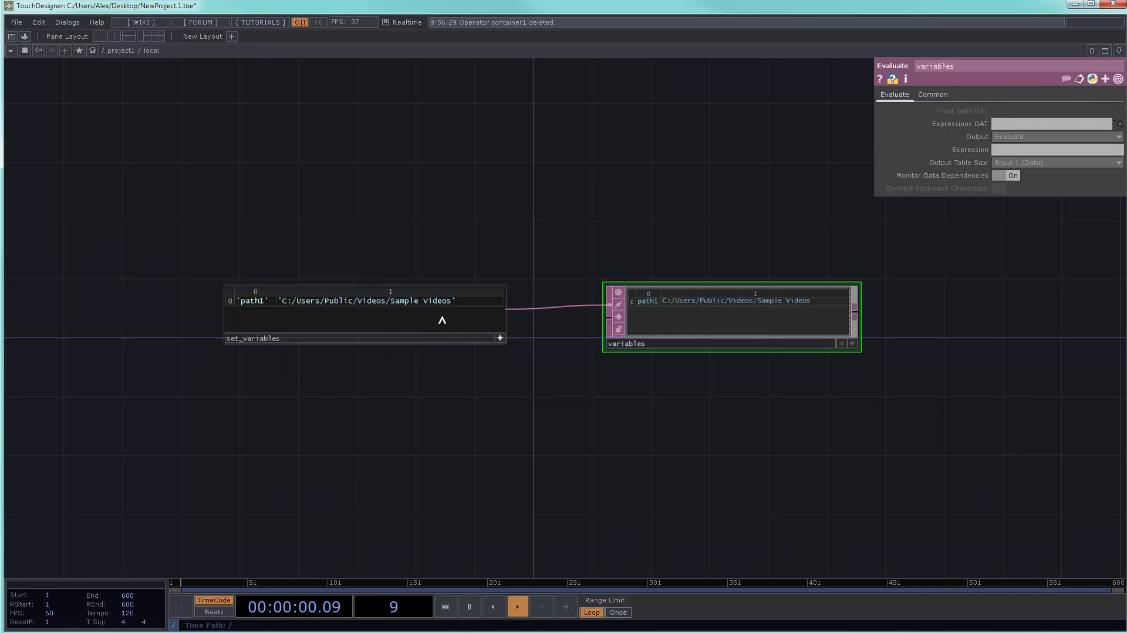
click(452, 302)
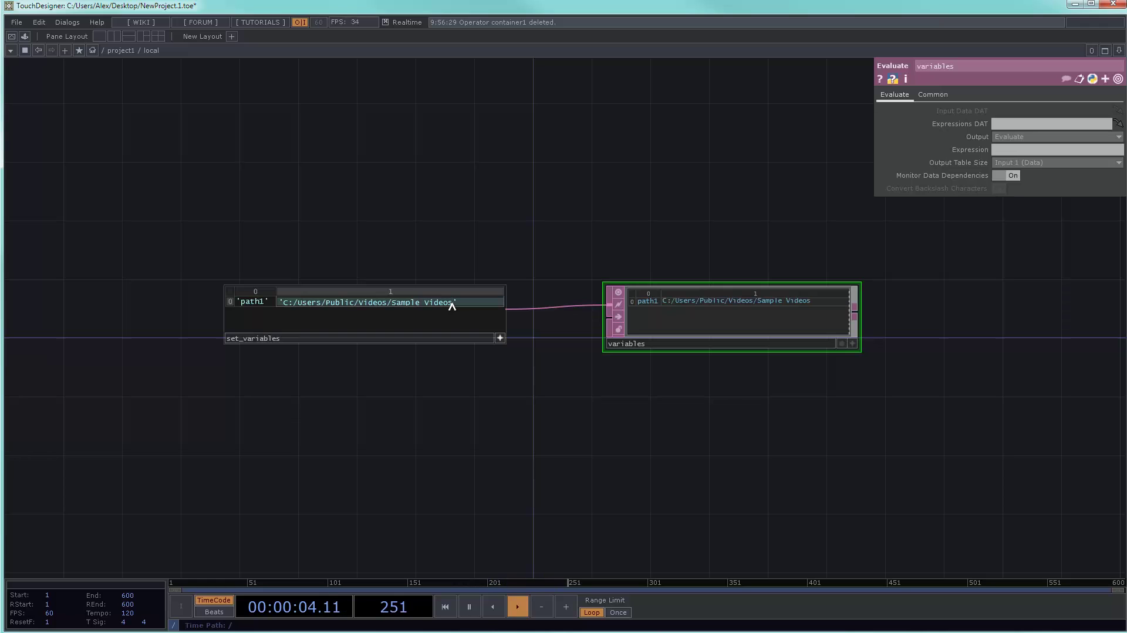
key(u)
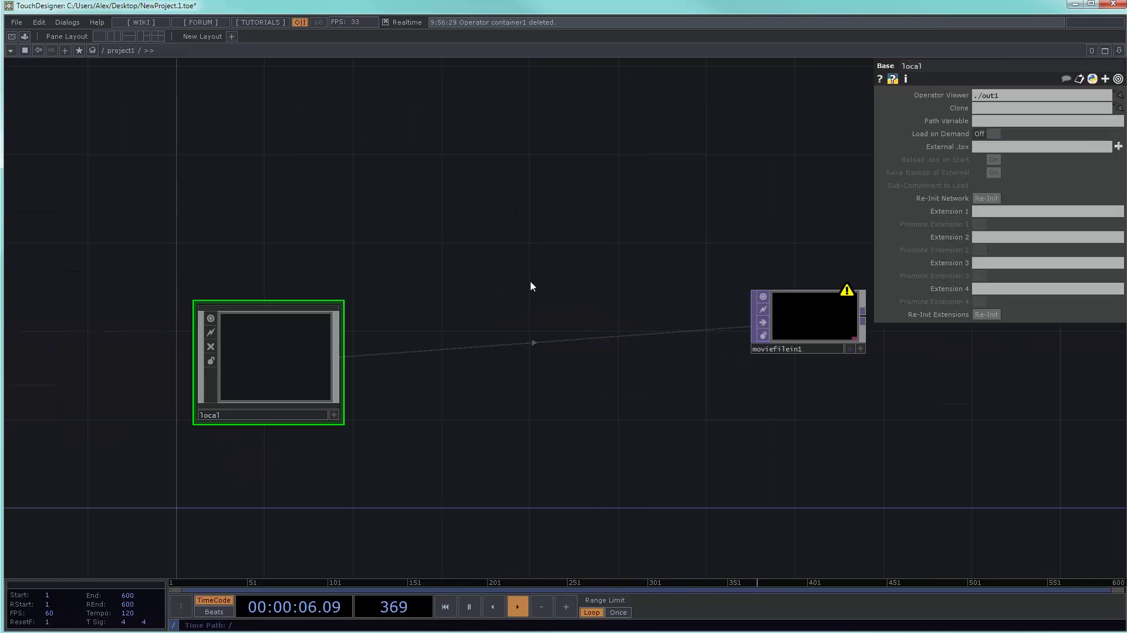
click(787, 334)
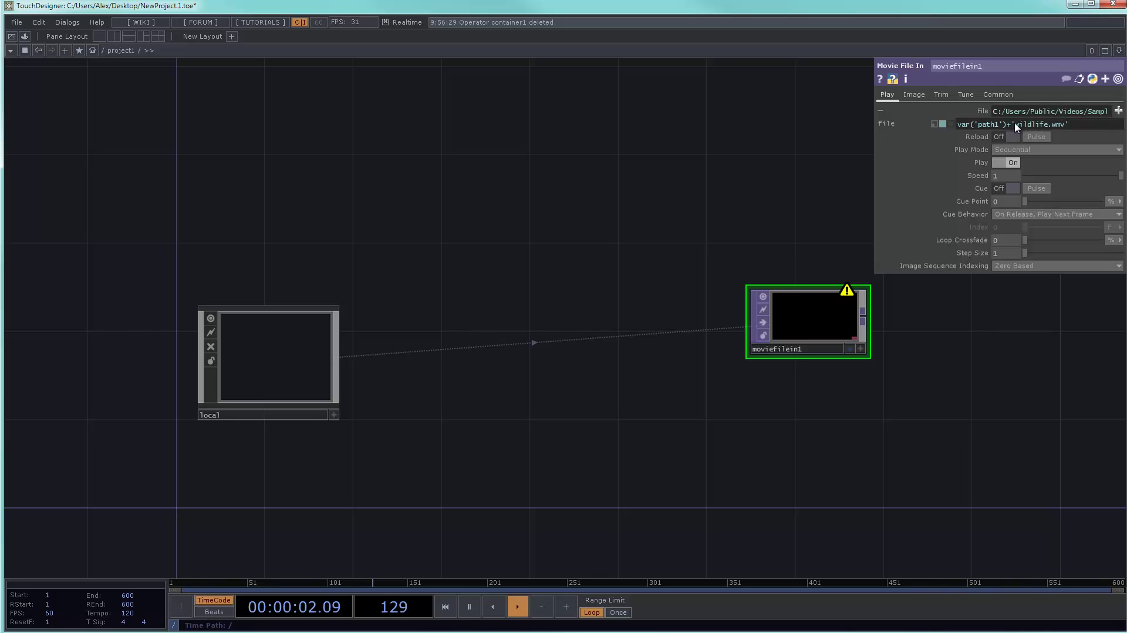
text(w)
key(Return)
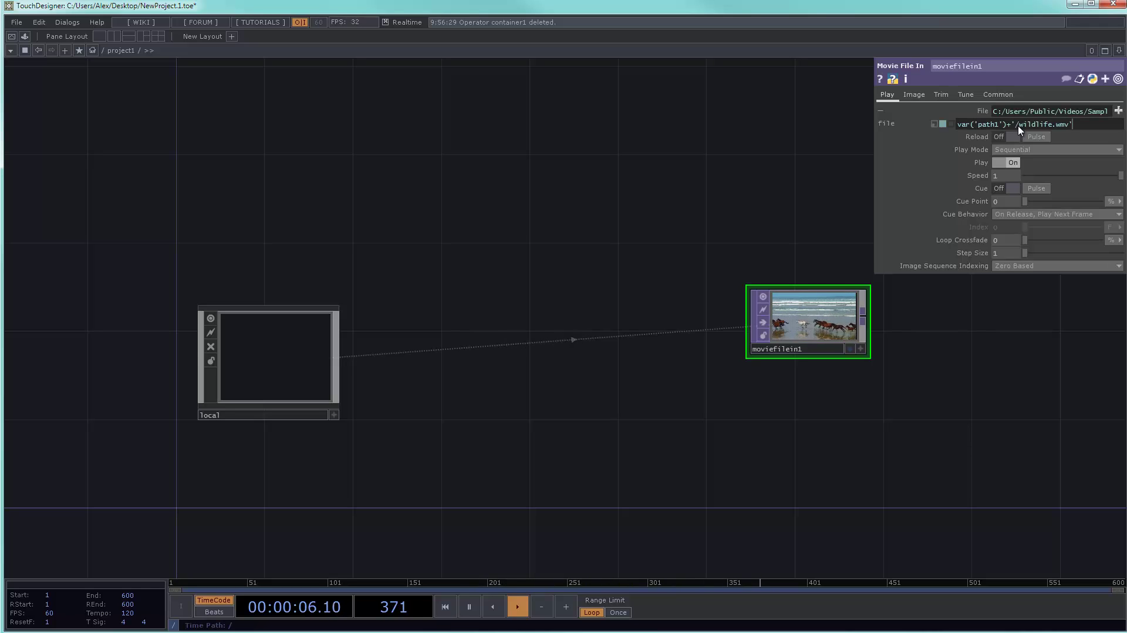
Step: Move the slash from before 'wildlife.wmv' to the end of the set_variables path (Sample Videos/)
double_click(1018, 127)
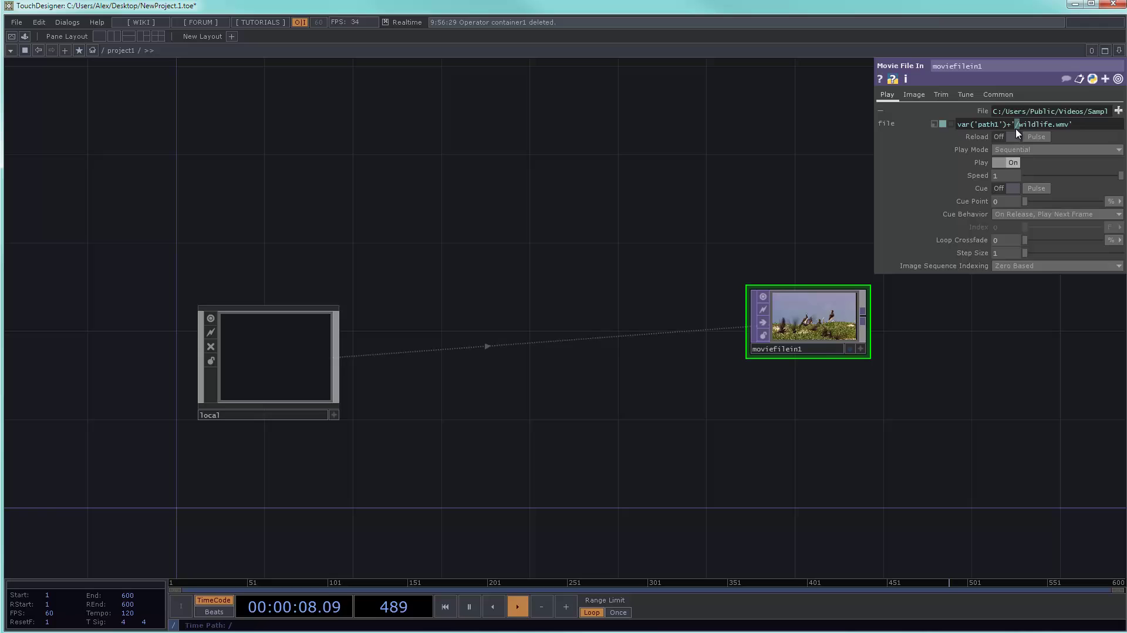
key(BackSpace)
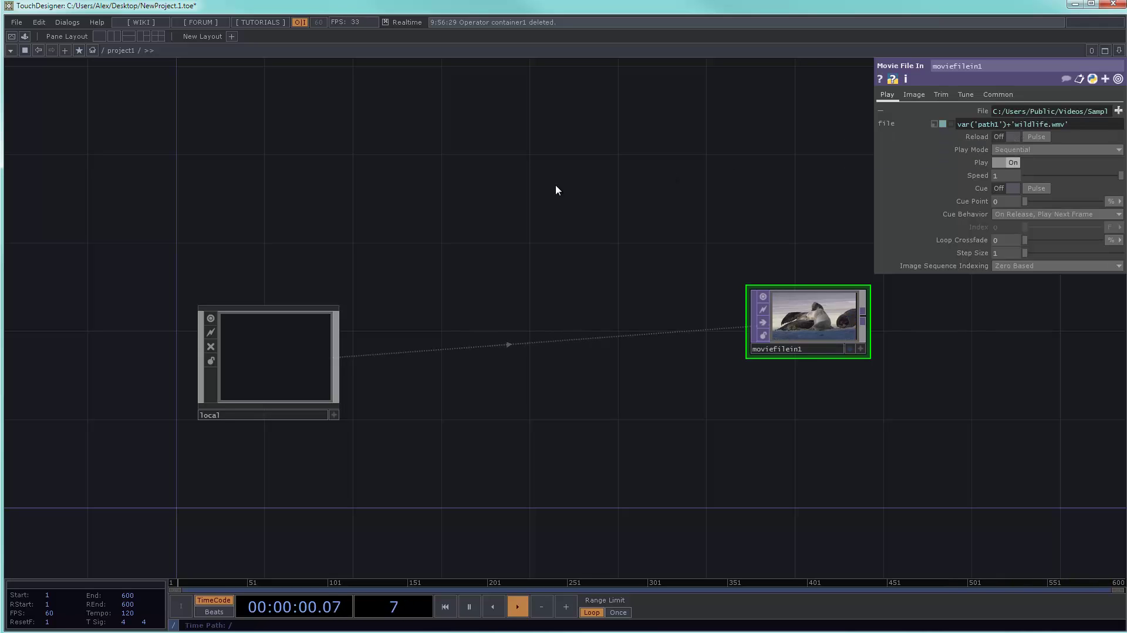
double_click(304, 350)
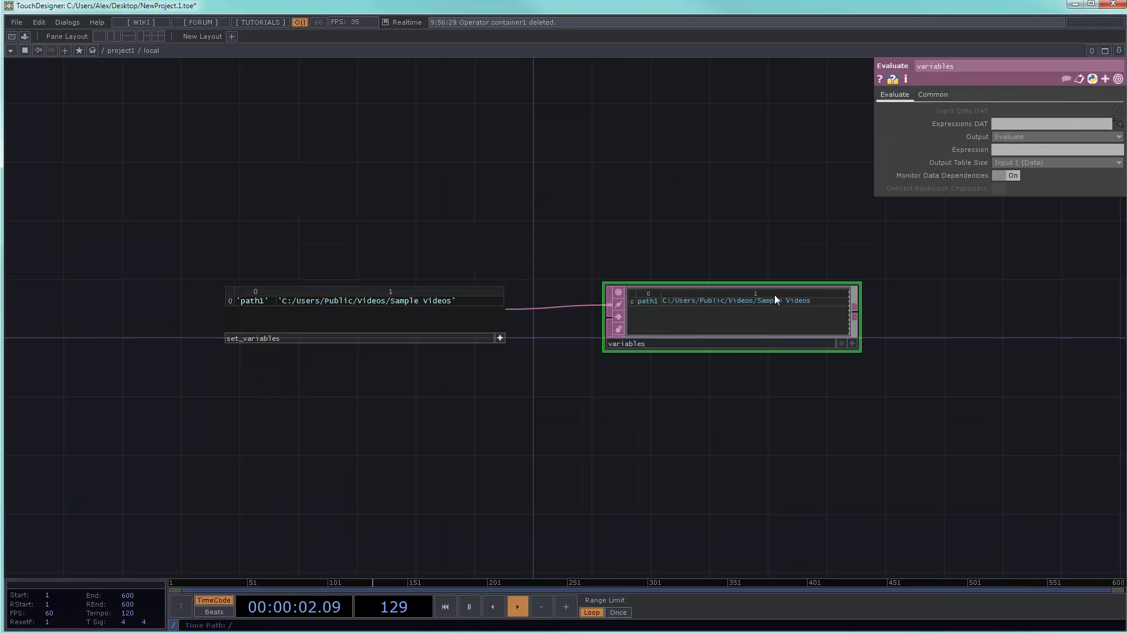
click(449, 304)
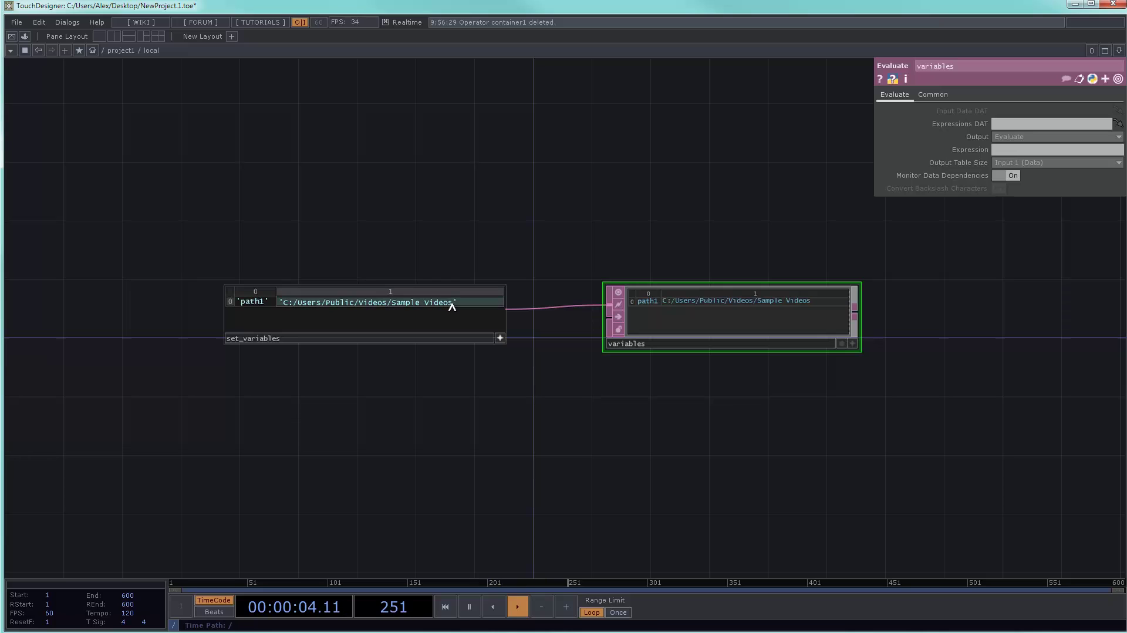
text(/)
key(Return)
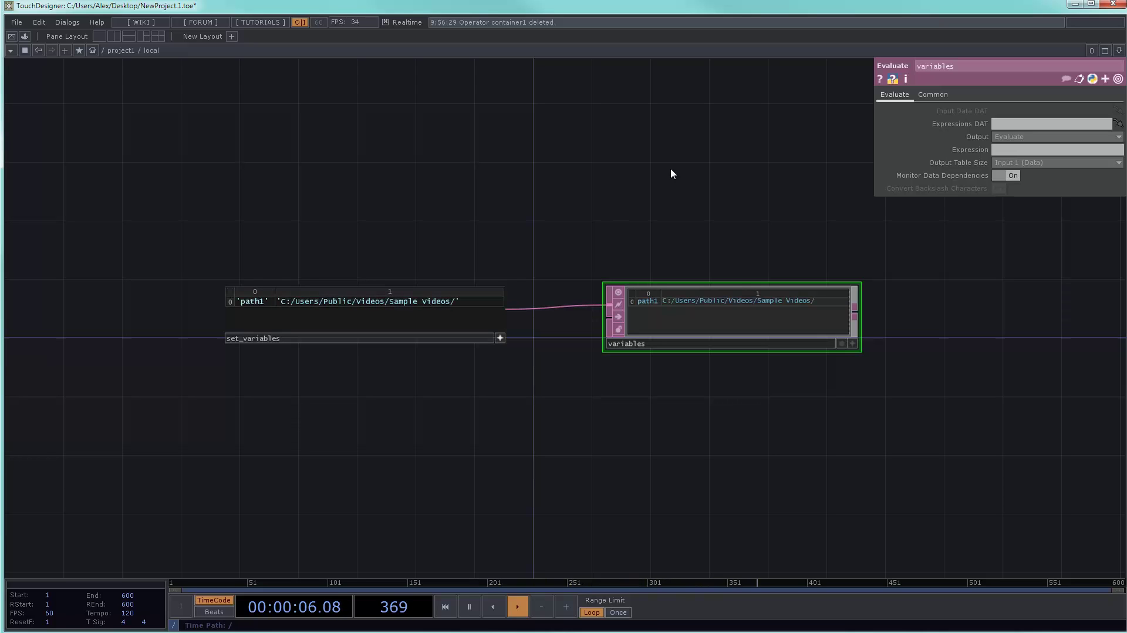
Step: Back in project1, review moviefilein1's unchanged var('path1')+'wildlife.wmv' File expression
key(u)
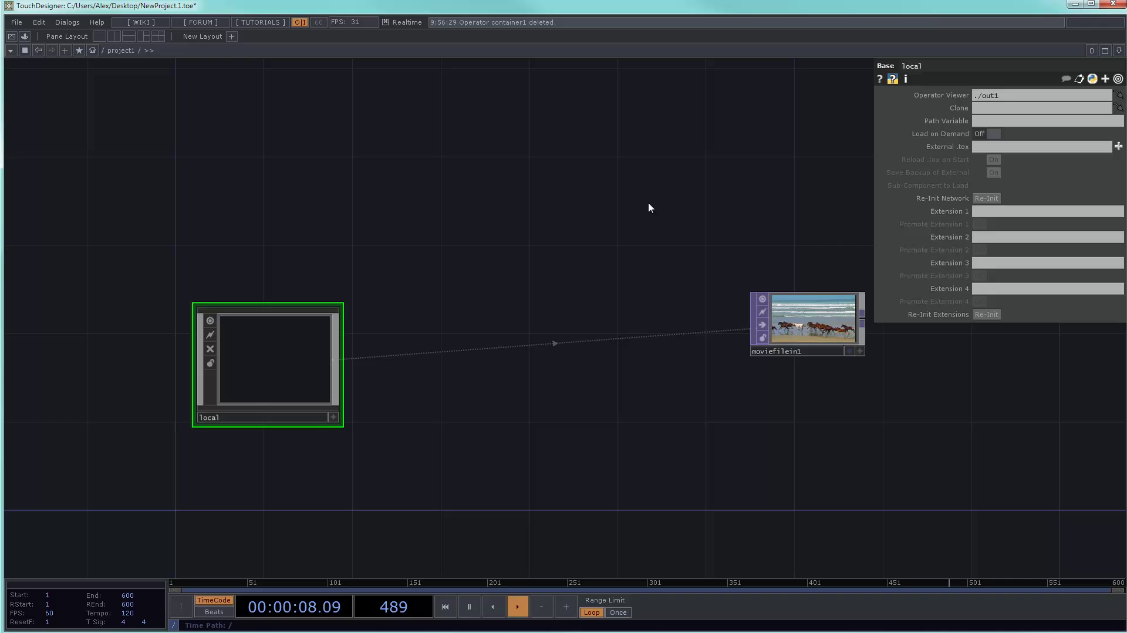
drag(697, 309, 627, 218)
click(742, 278)
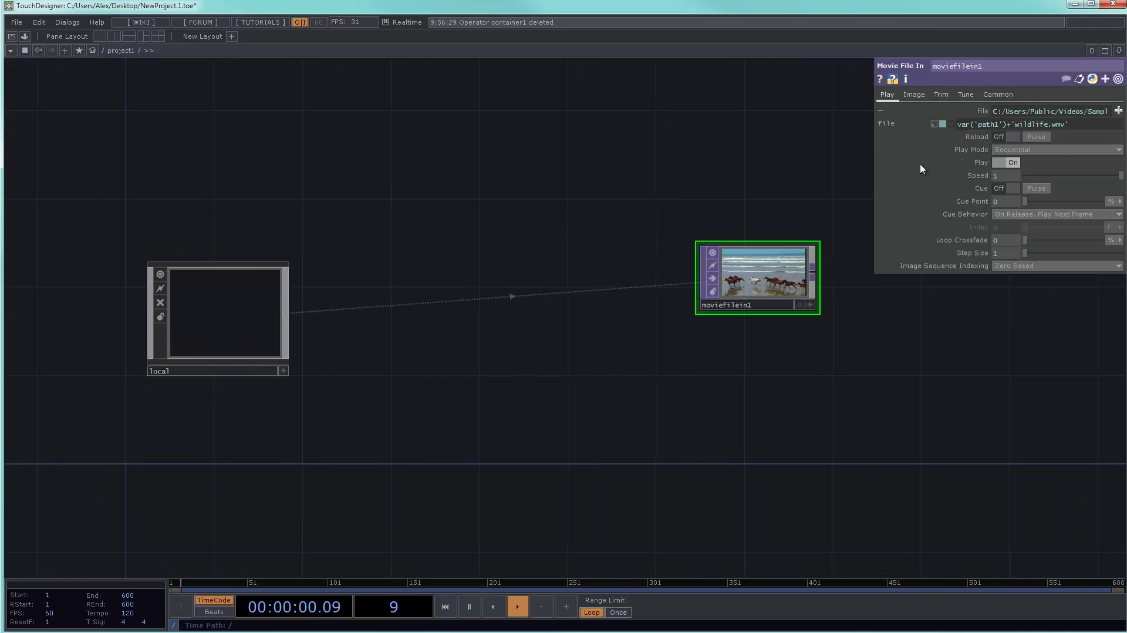
click(1007, 126)
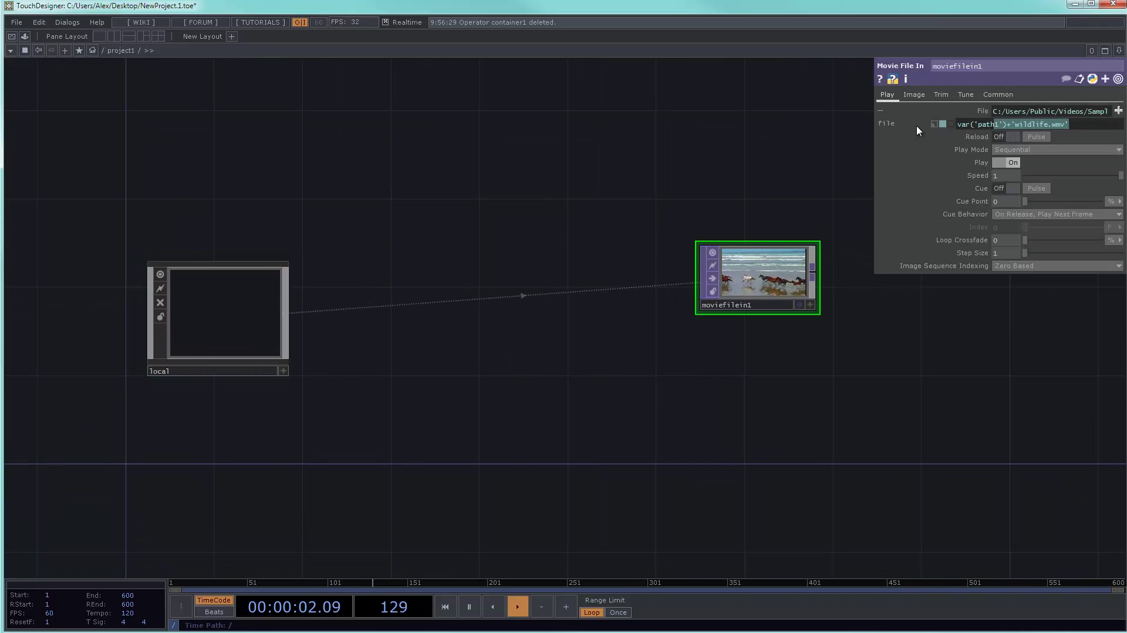
click(1013, 128)
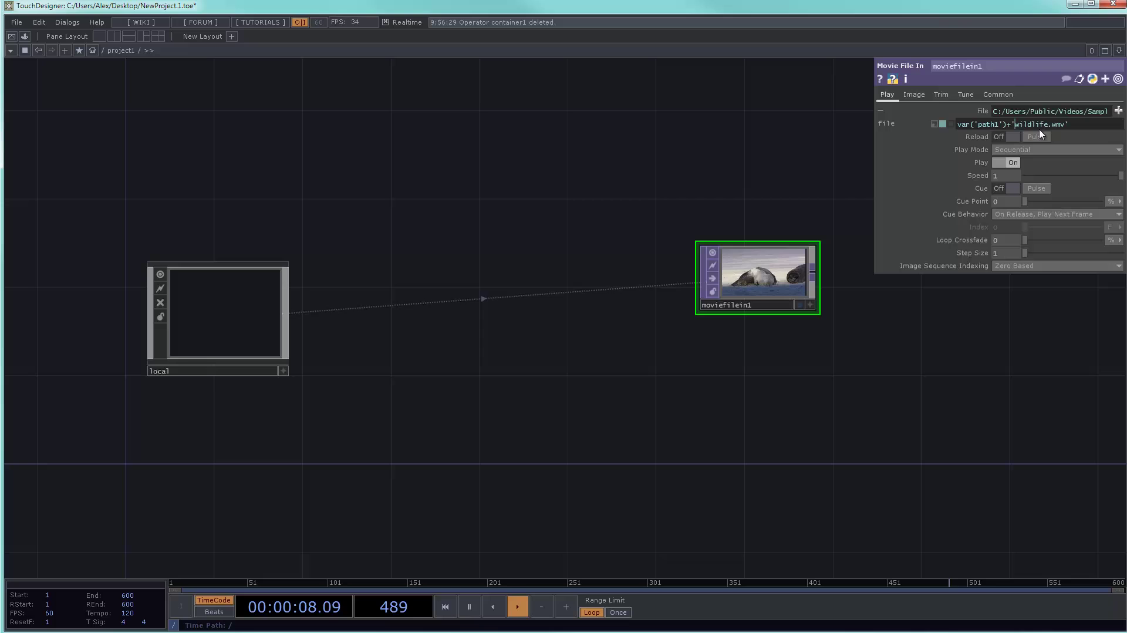
drag(929, 405, 848, 362)
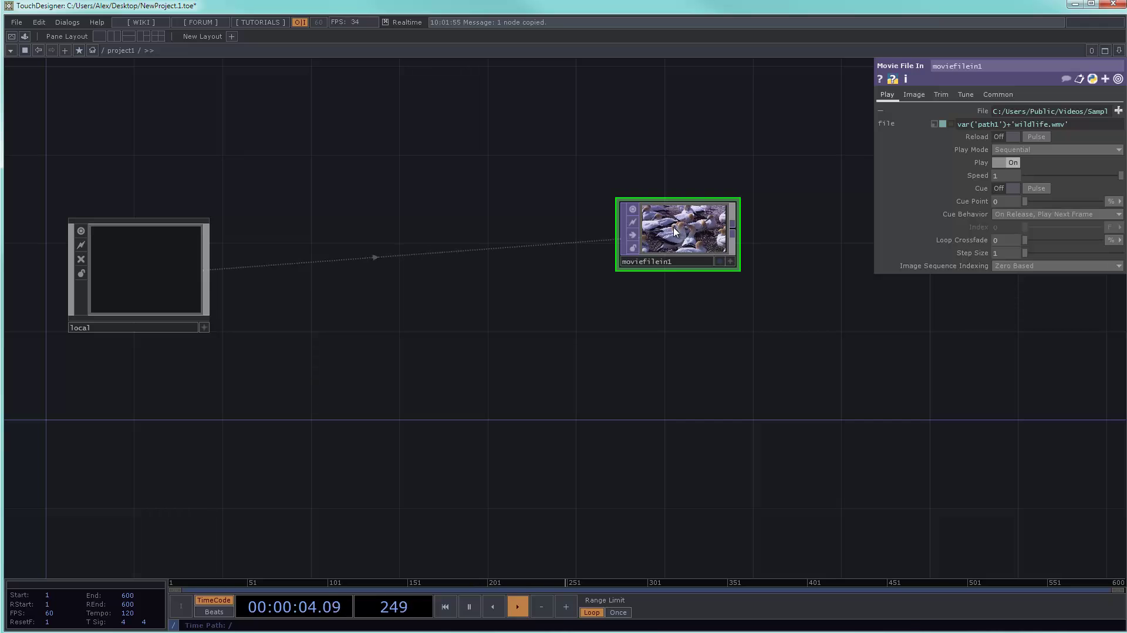
key(ctrl+c)
key(ctrl+v)
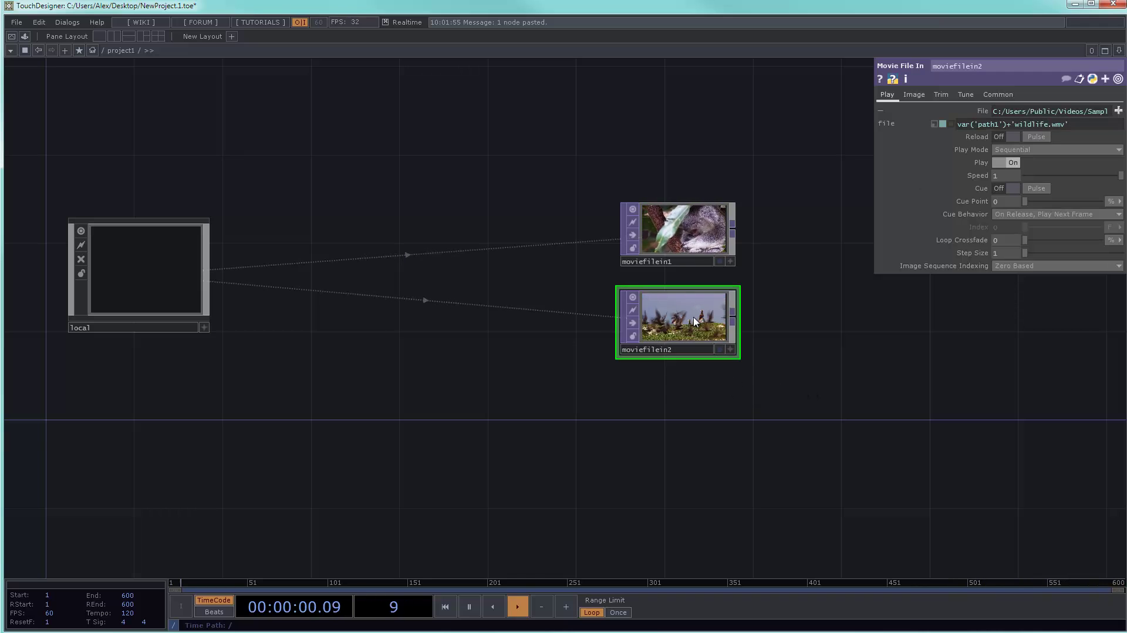
drag(689, 328, 688, 351)
key(Delete)
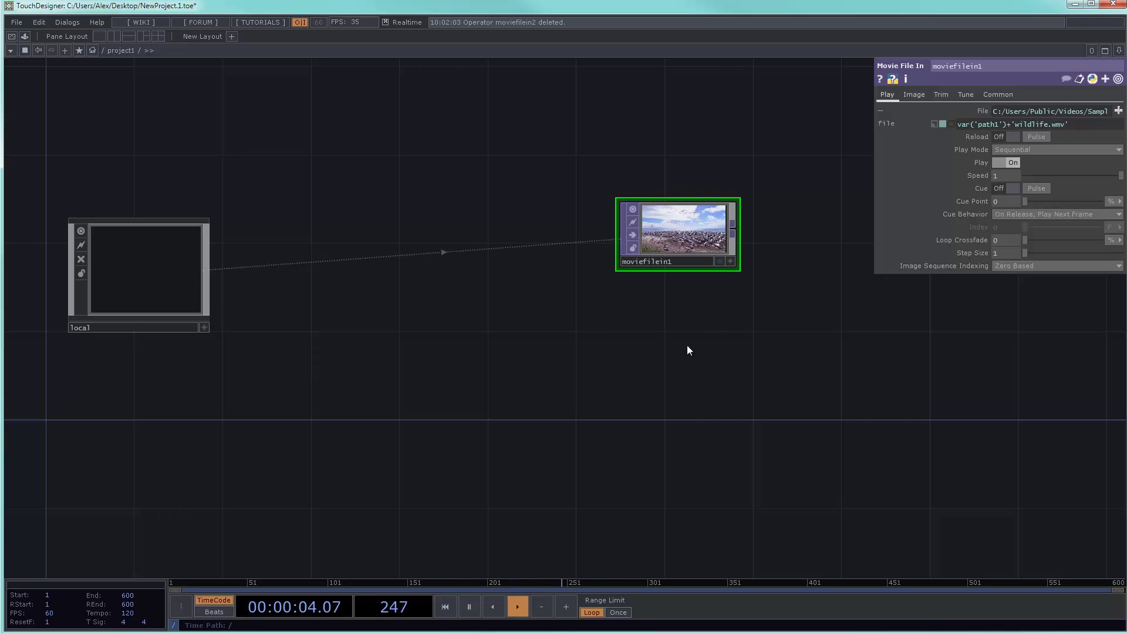
double_click(138, 284)
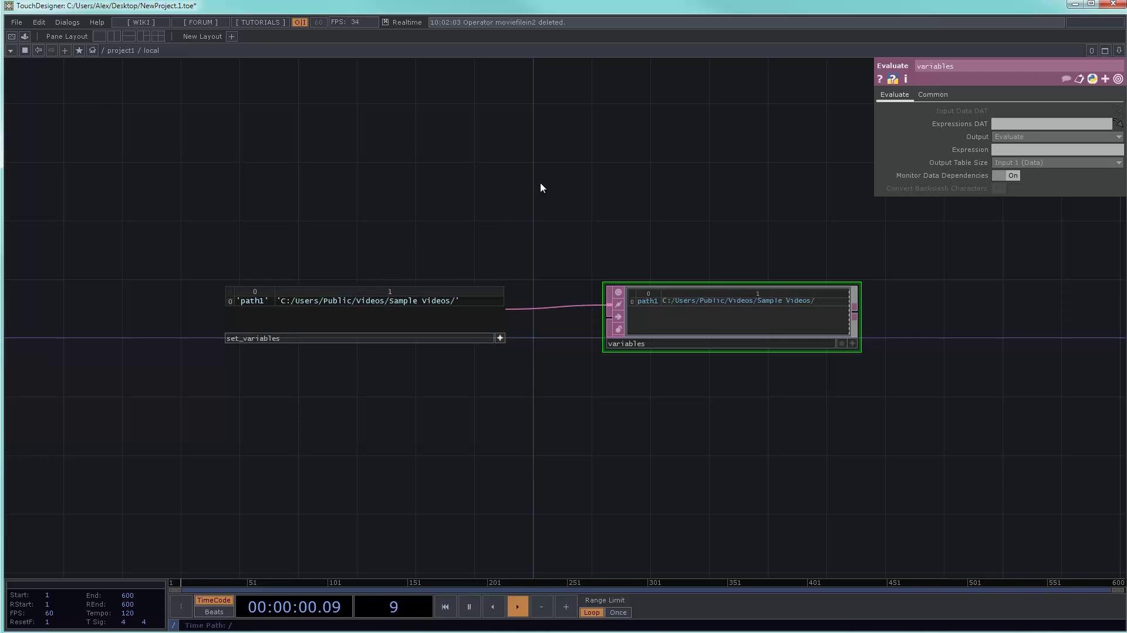
key(u)
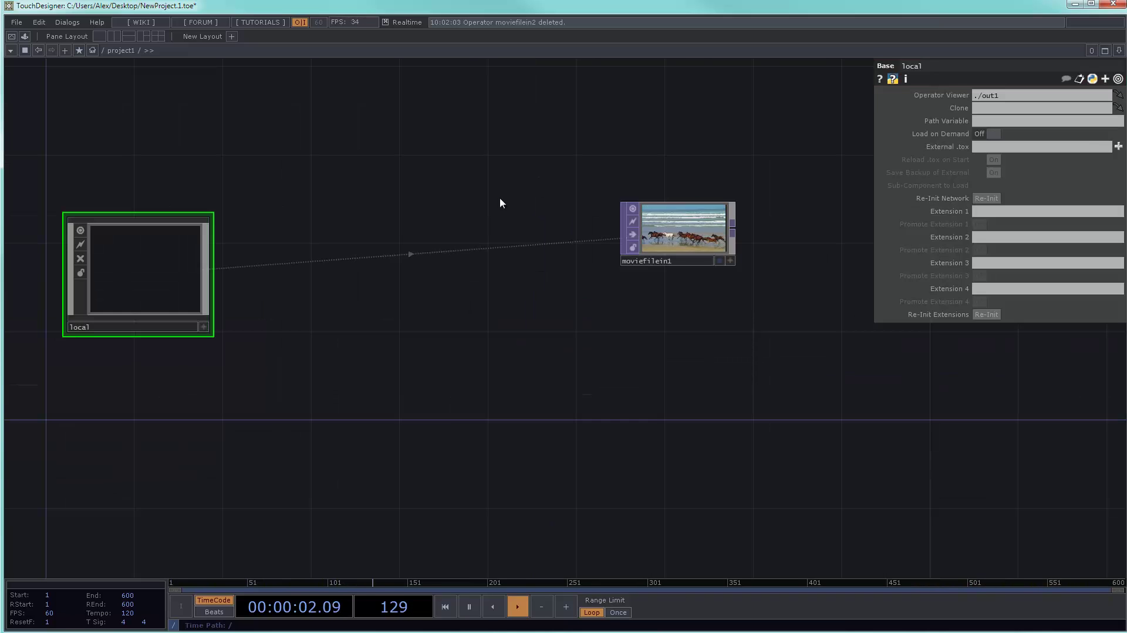
drag(500, 203, 555, 203)
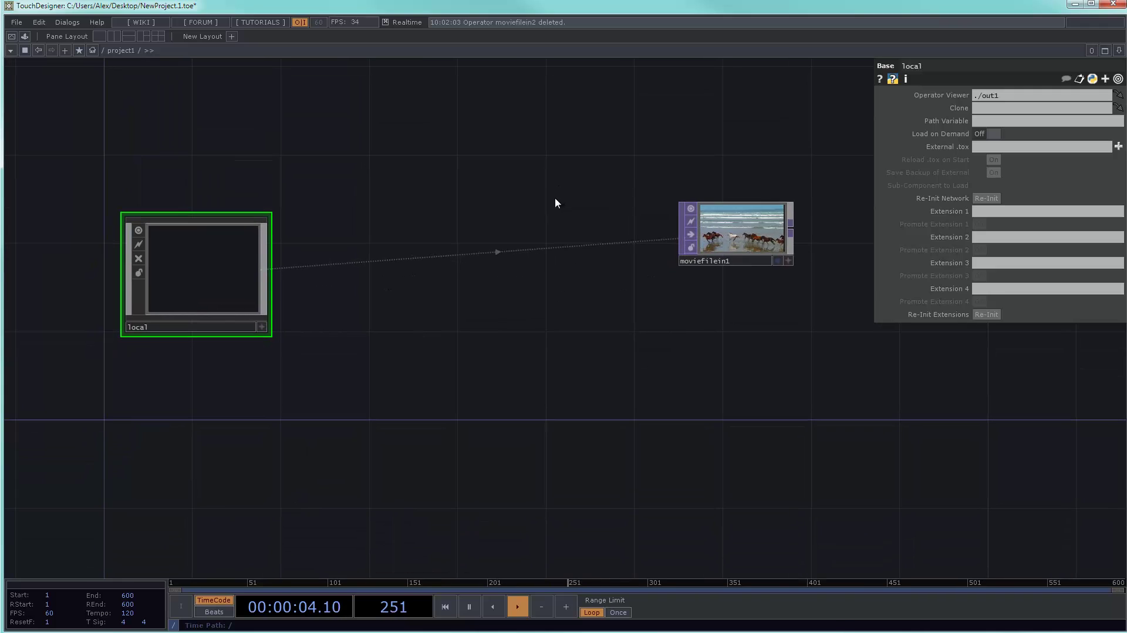
scroll(554, 198, down, 2)
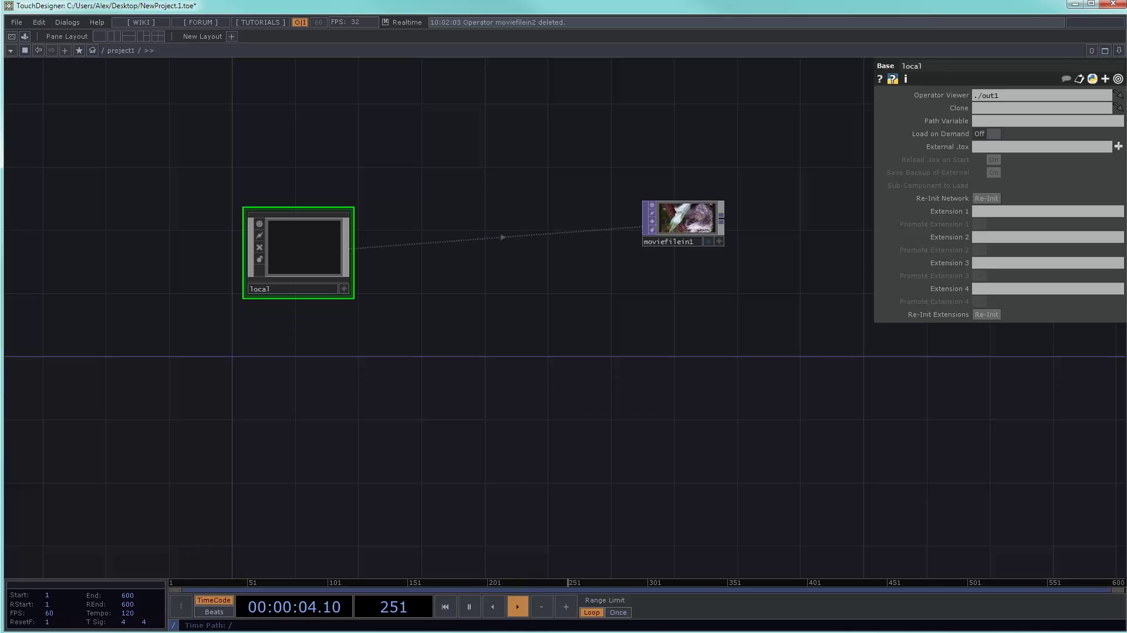
drag(536, 206, 542, 270)
scroll(516, 207, down, 2)
drag(516, 207, 518, 250)
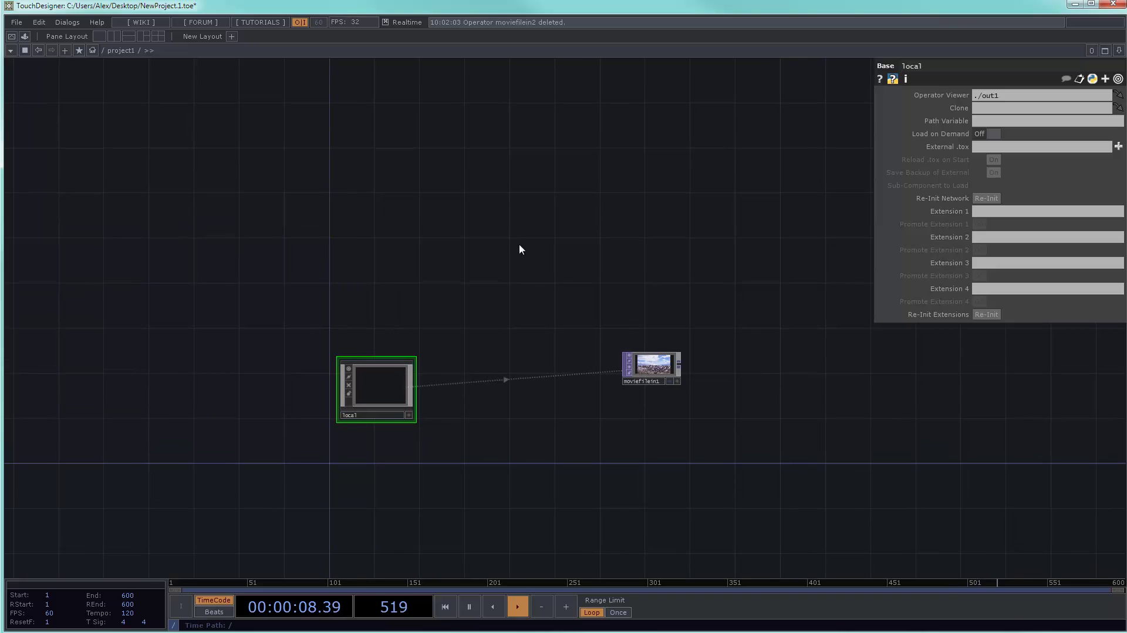
Step: Go to the root network and inspect its local COMP's TOUCHVERSION, TOUCHBUILD, TOUCHTIME and TOENAME variables
click(104, 51)
click(107, 62)
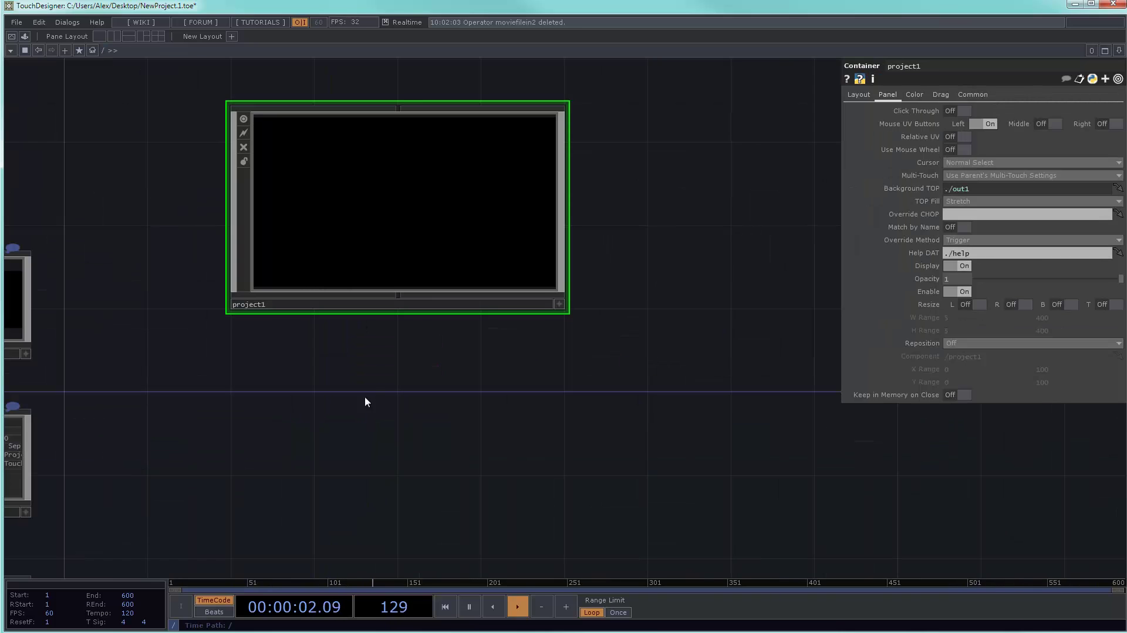
drag(365, 397, 639, 375)
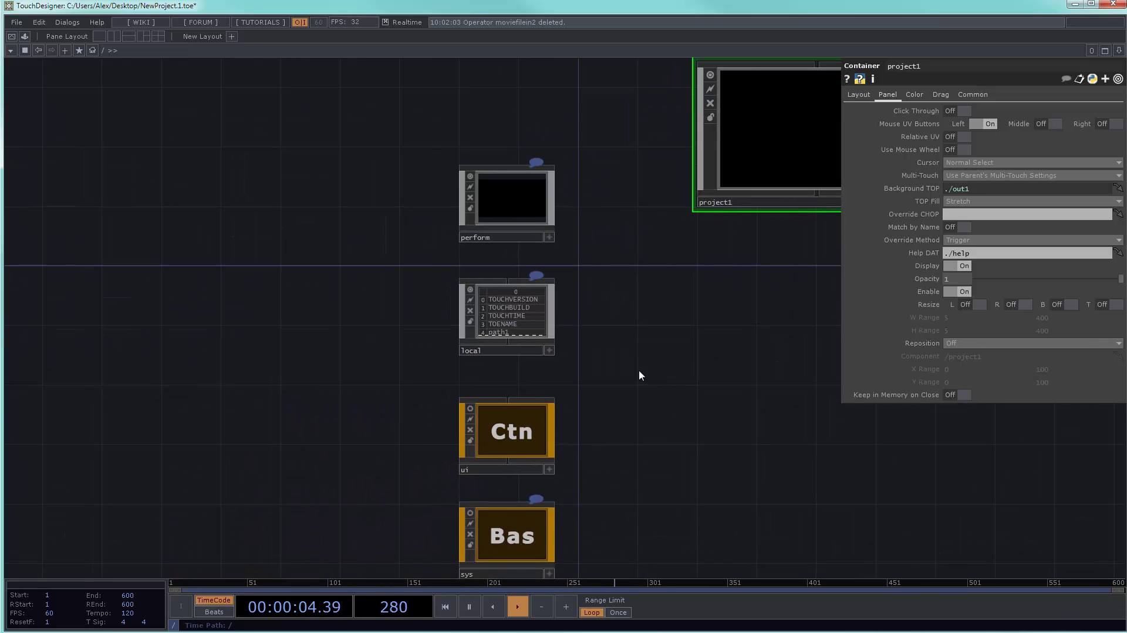
click(516, 319)
drag(660, 311, 478, 315)
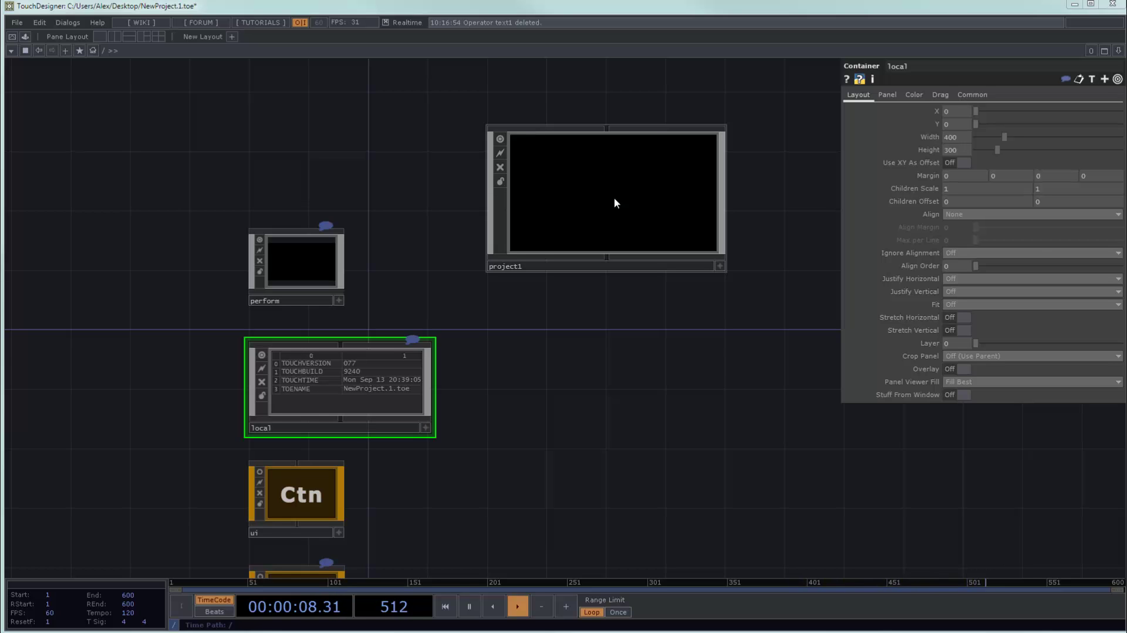
Step: Inside project1, create an enlarged text1 Text DAT ready for in-place editing
double_click(614, 201)
drag(588, 242, 669, 189)
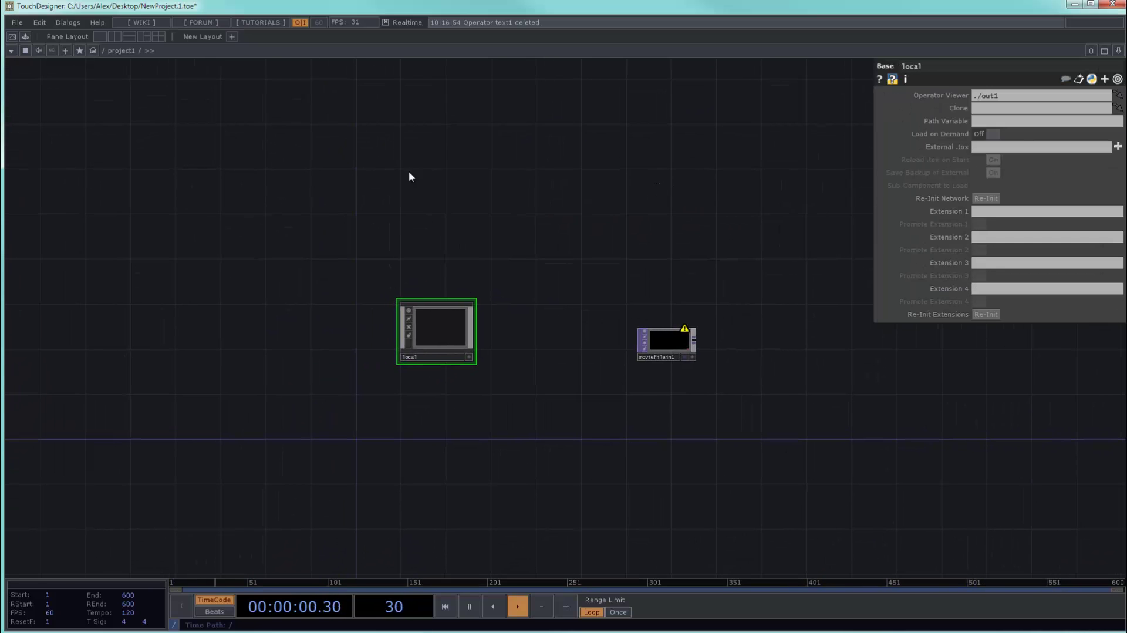
drag(432, 319, 433, 409)
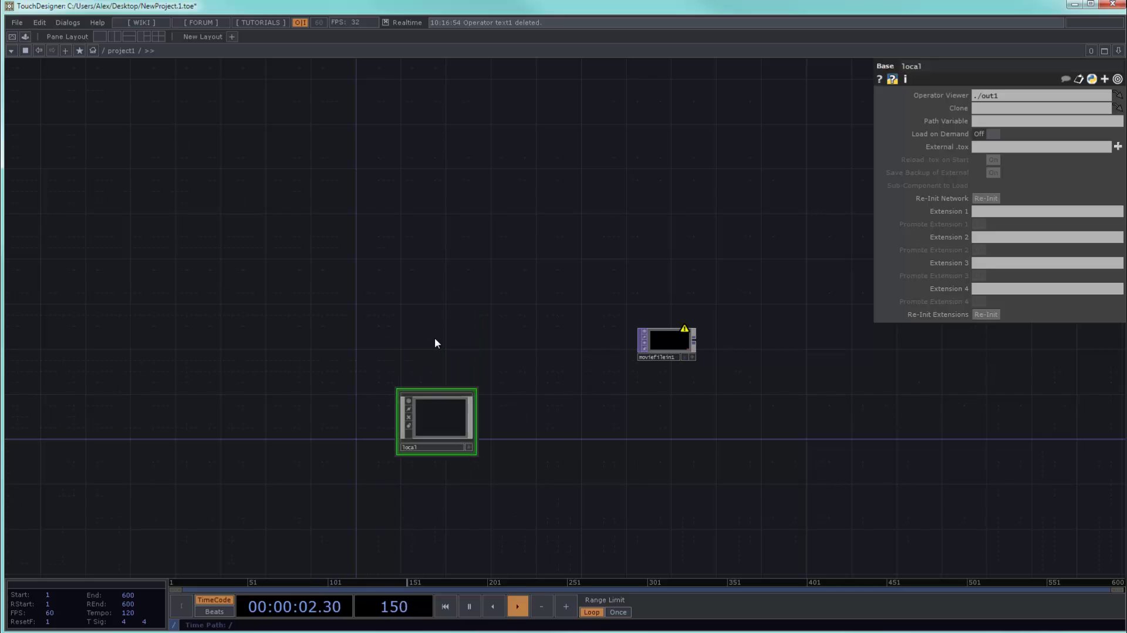
key(Tab)
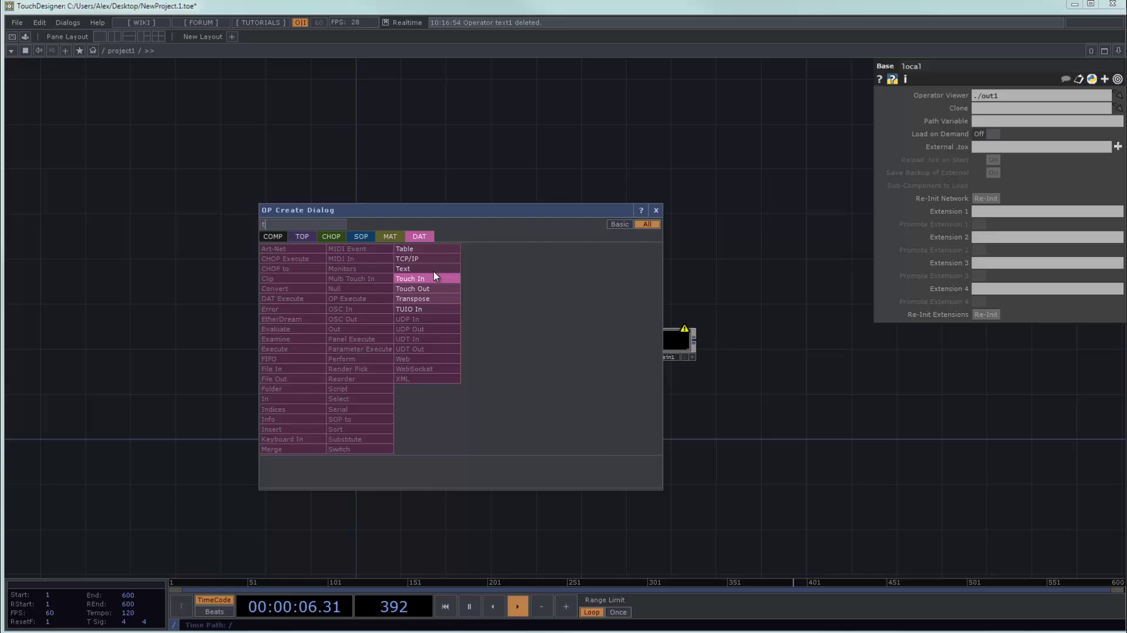
click(436, 269)
click(453, 205)
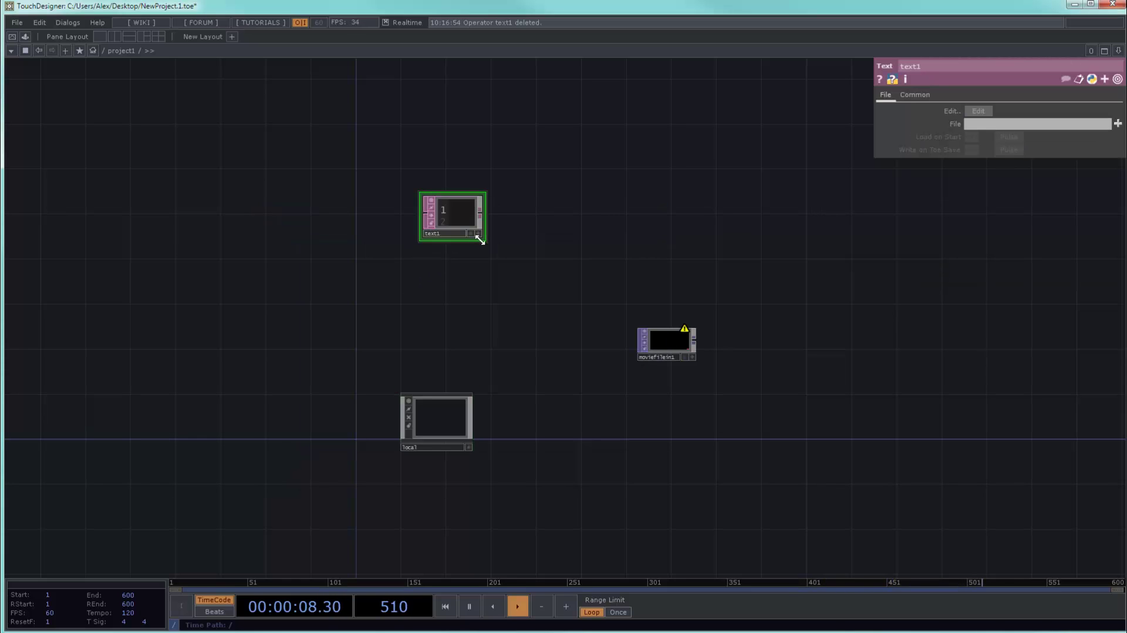
drag(481, 239, 581, 269)
click(580, 269)
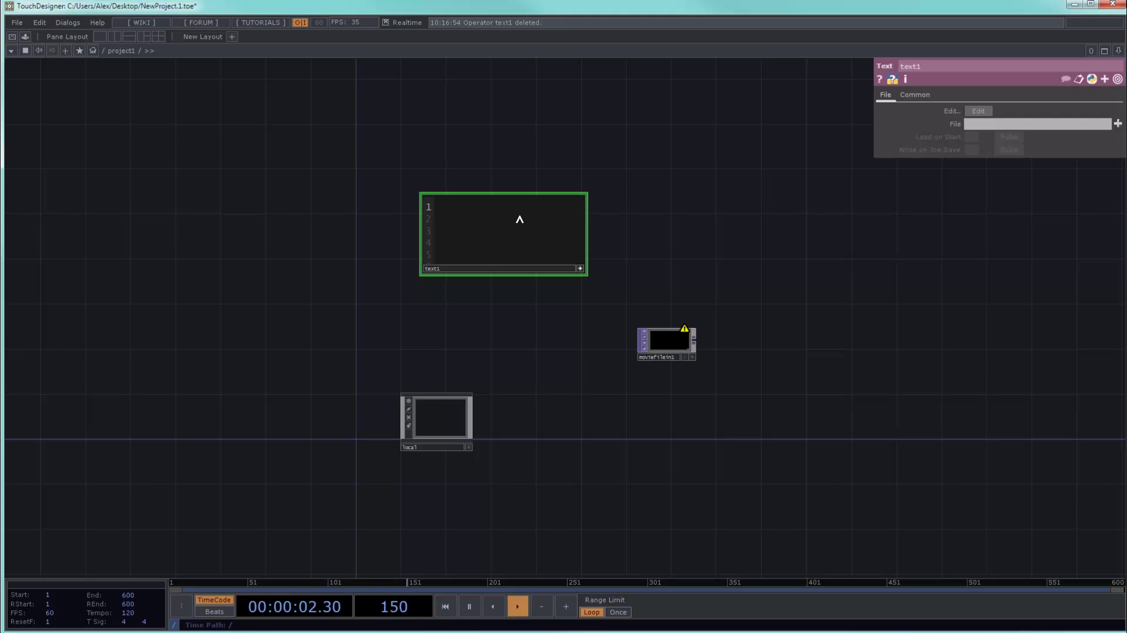
Step: Type root.setVar('path2',' into text1 and copy the Sample Videos folder path from Explorer
text(root.setVar)
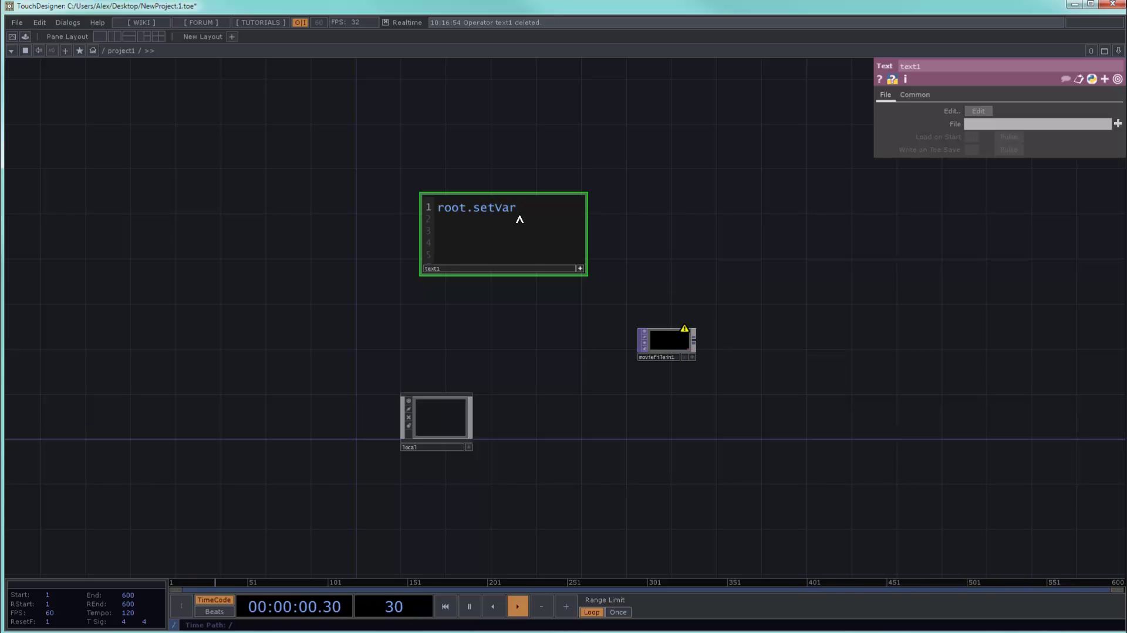
text(('path2',)
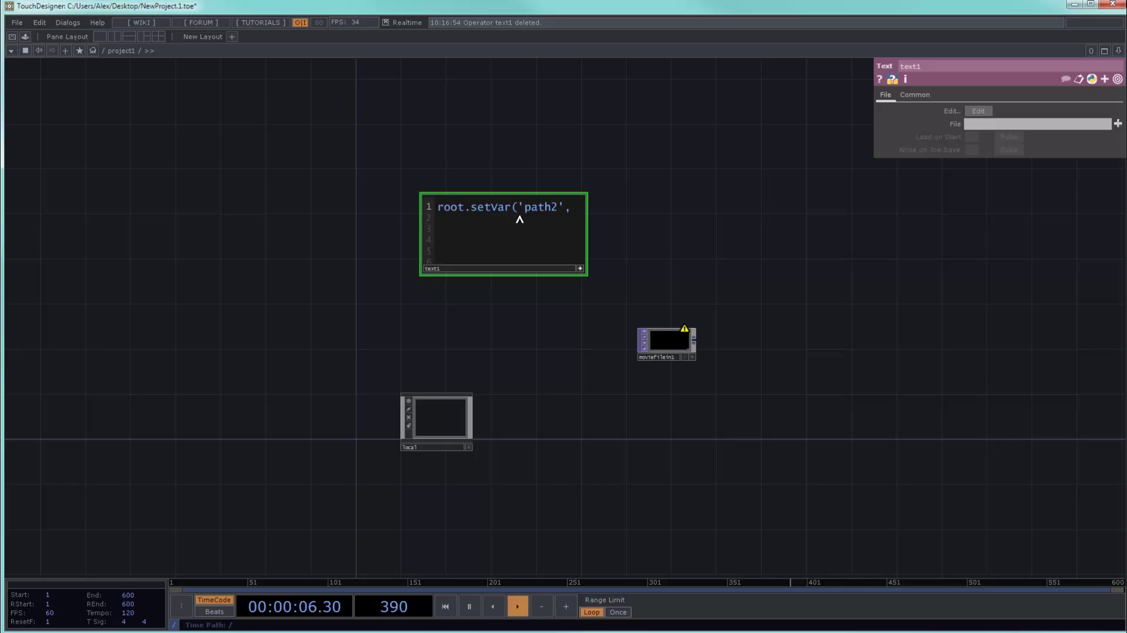
text(')
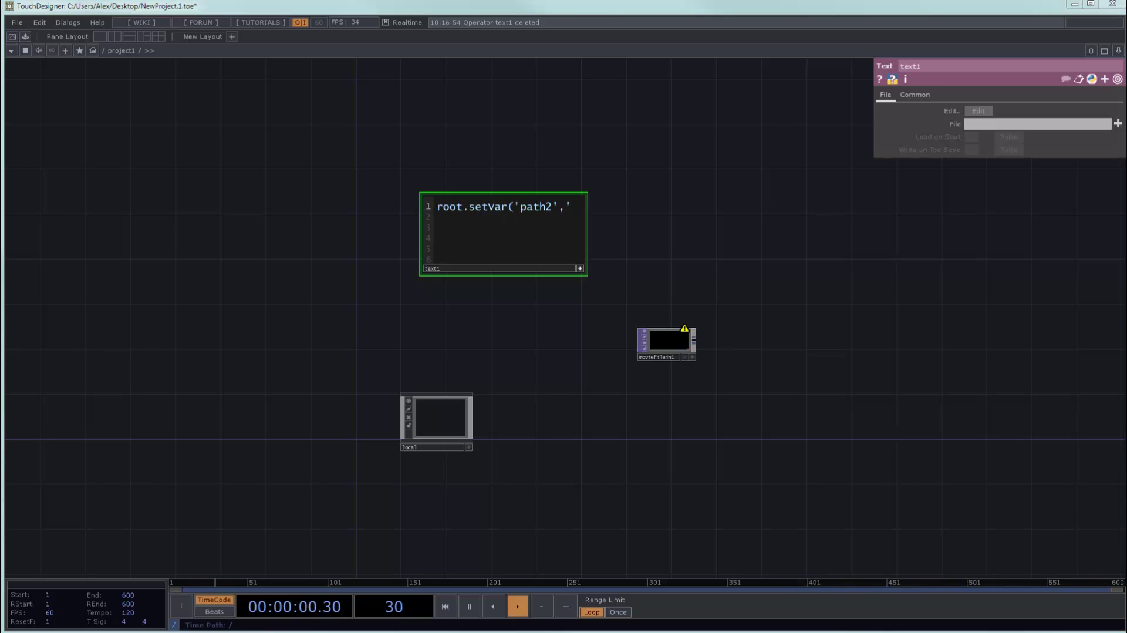
key(alt+Tab)
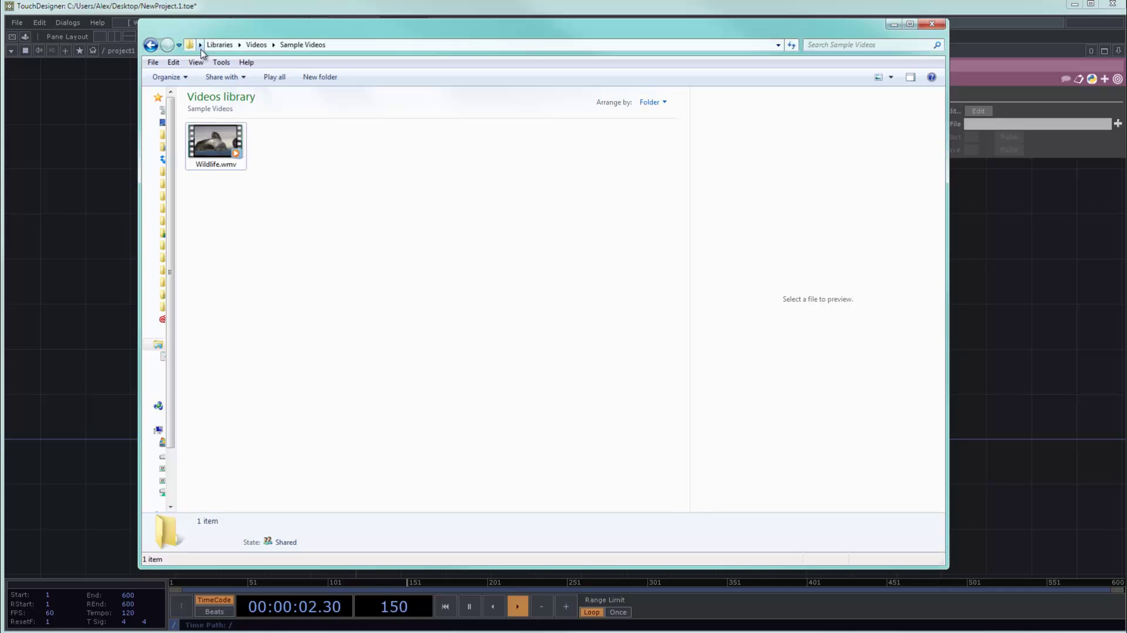
click(190, 47)
key(ctrl+c)
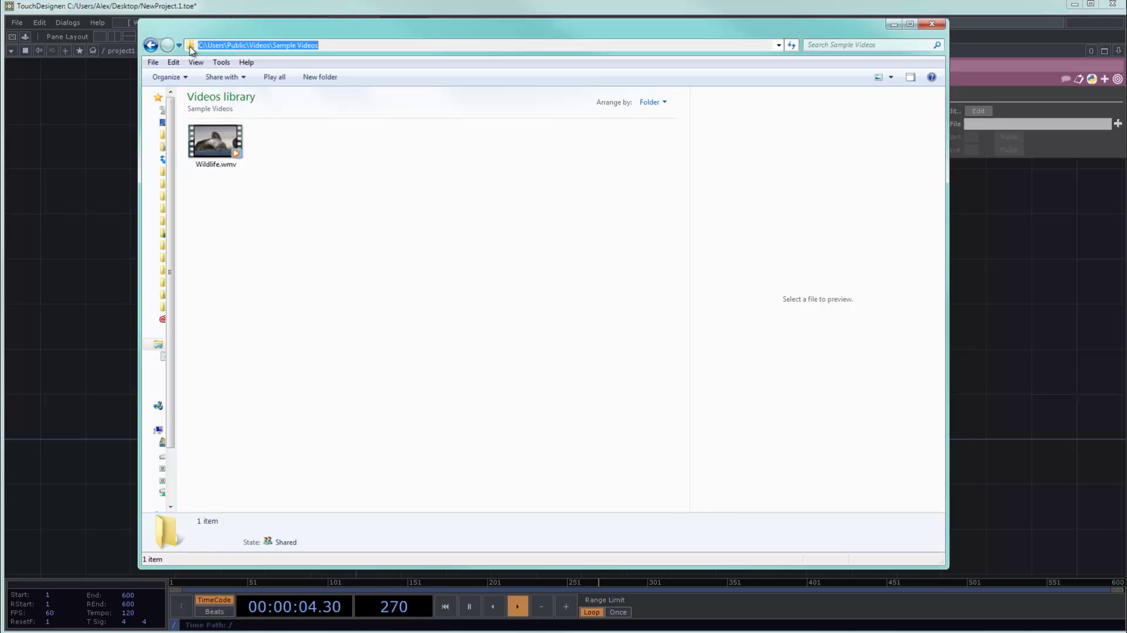
click(90, 198)
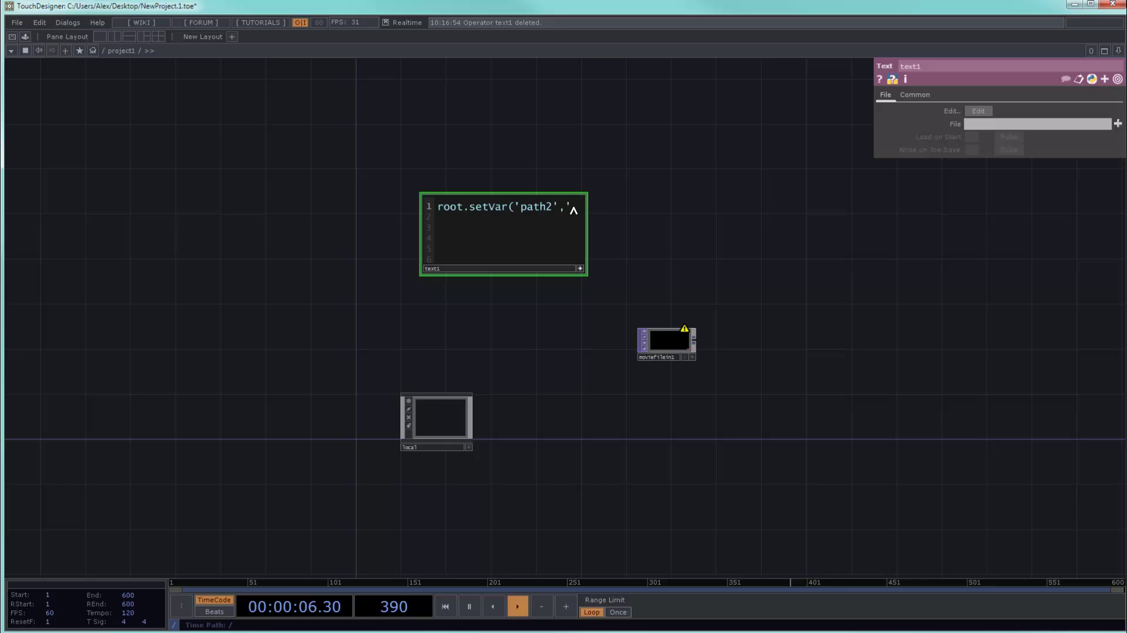
Step: Complete text1 as root.setVar('path2','C:\Users\Public\videos\Sample Videos\') and run the script
key(ctrl+v)
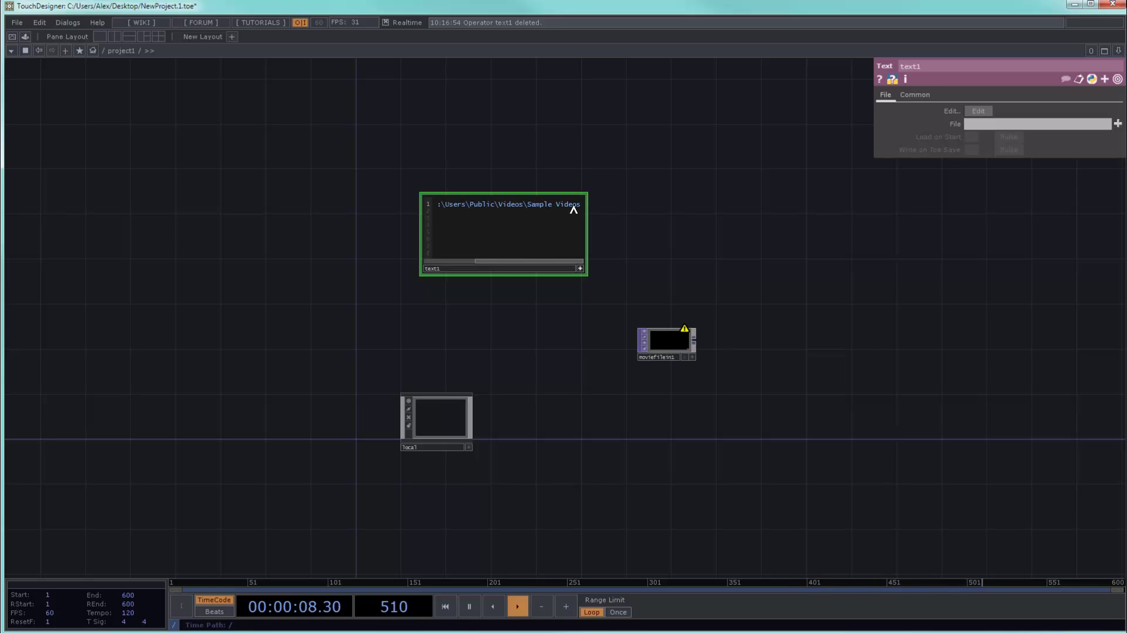
text(')
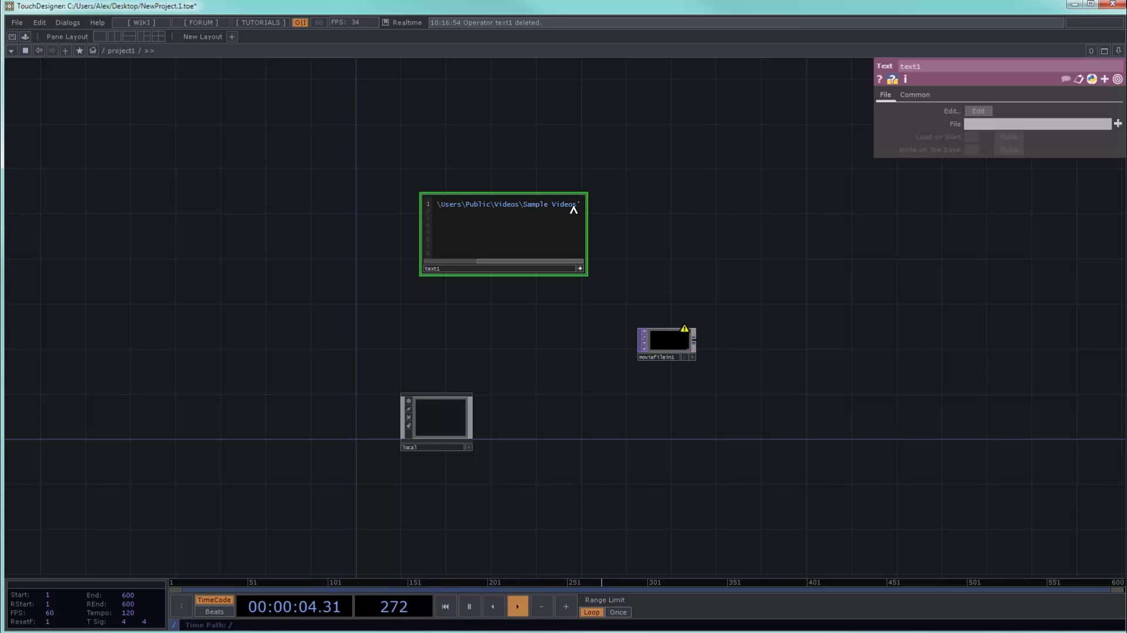
text(\)
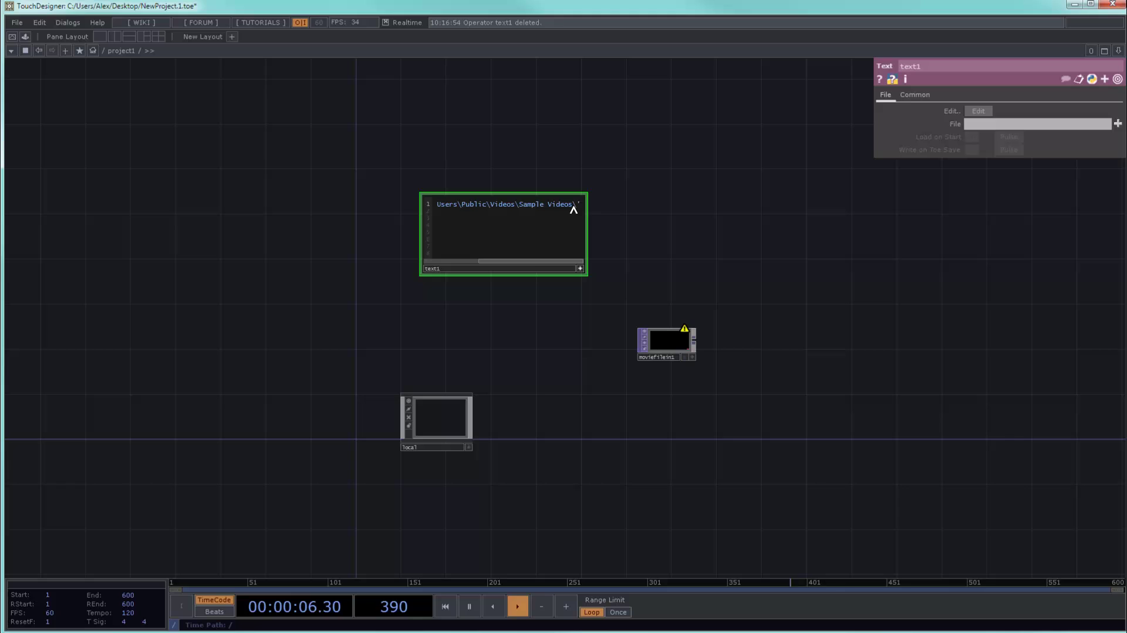
text())
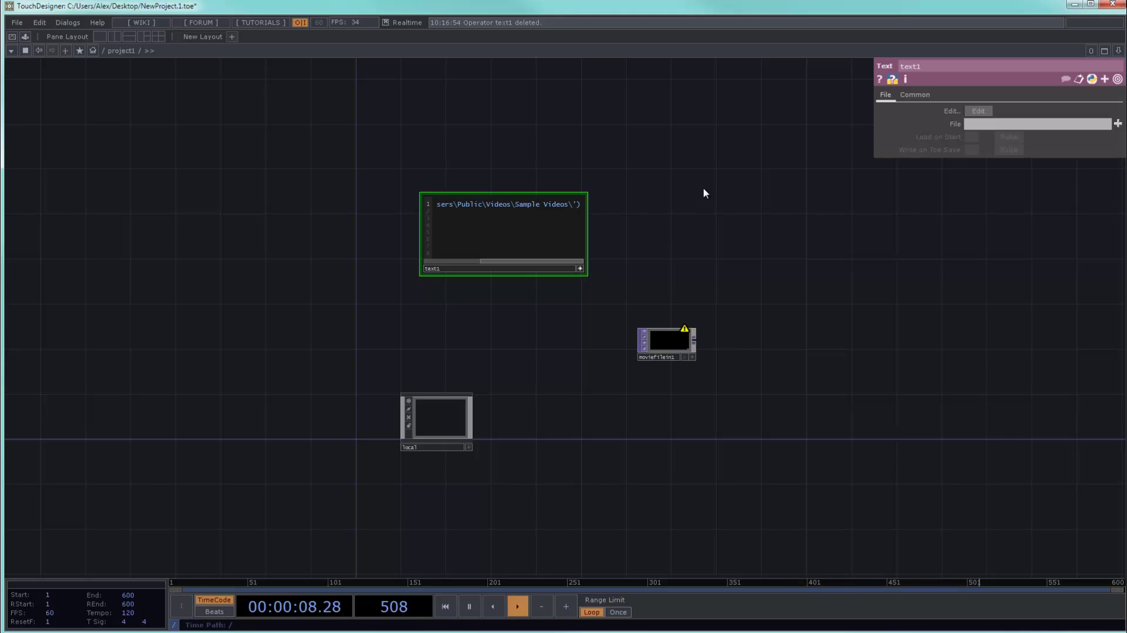
drag(581, 270, 749, 284)
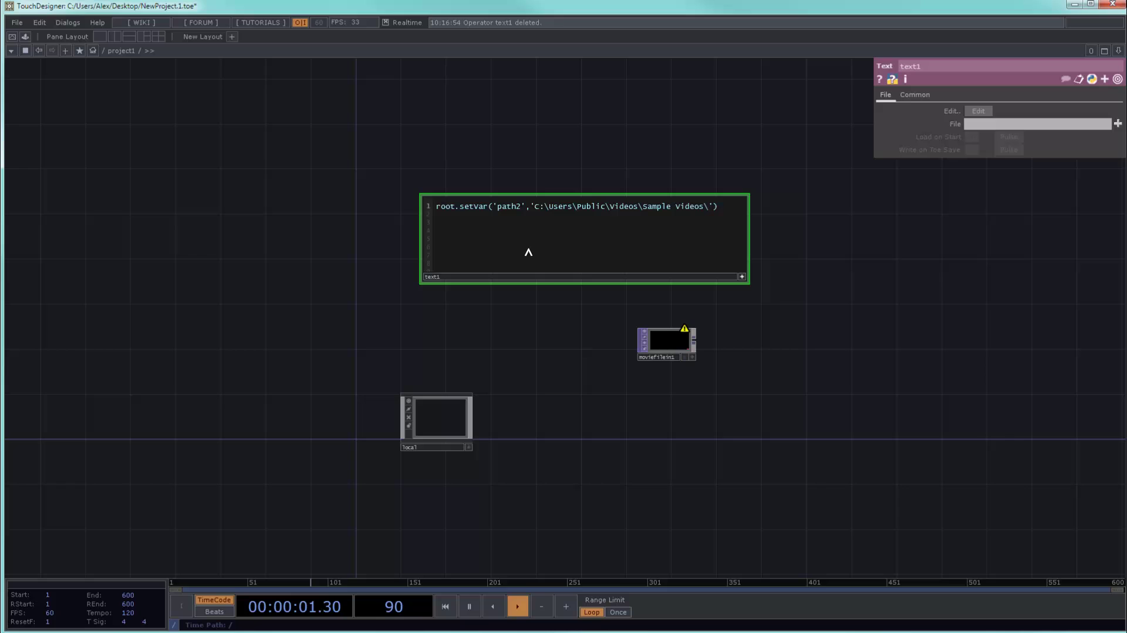
right_click(550, 277)
click(589, 300)
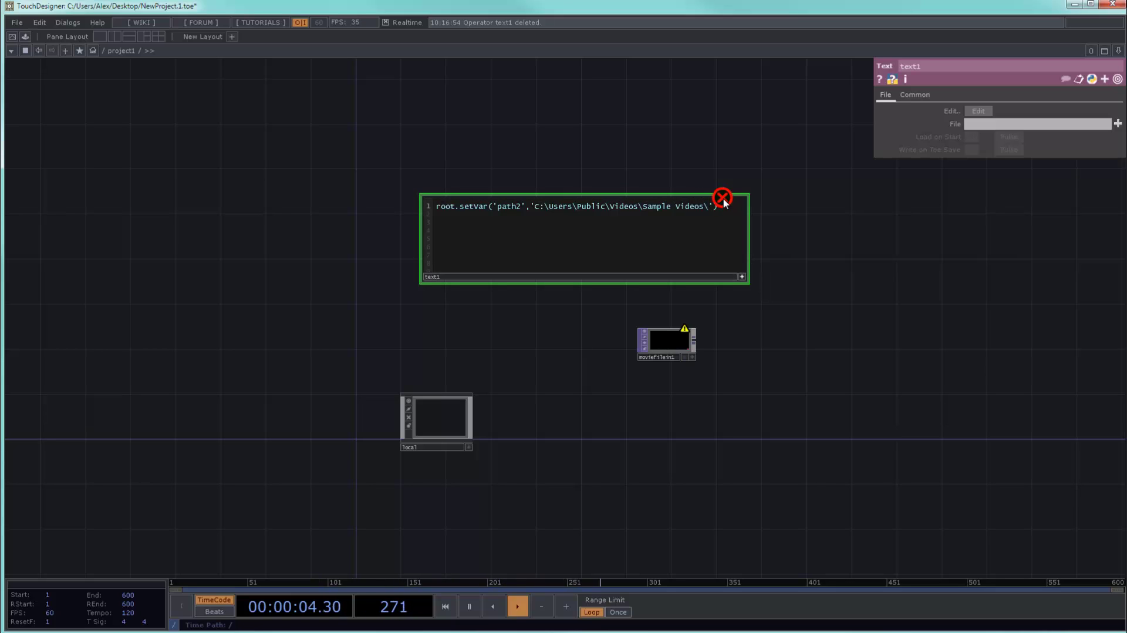
Step: Run text1's script again to see its error
right_click(705, 280)
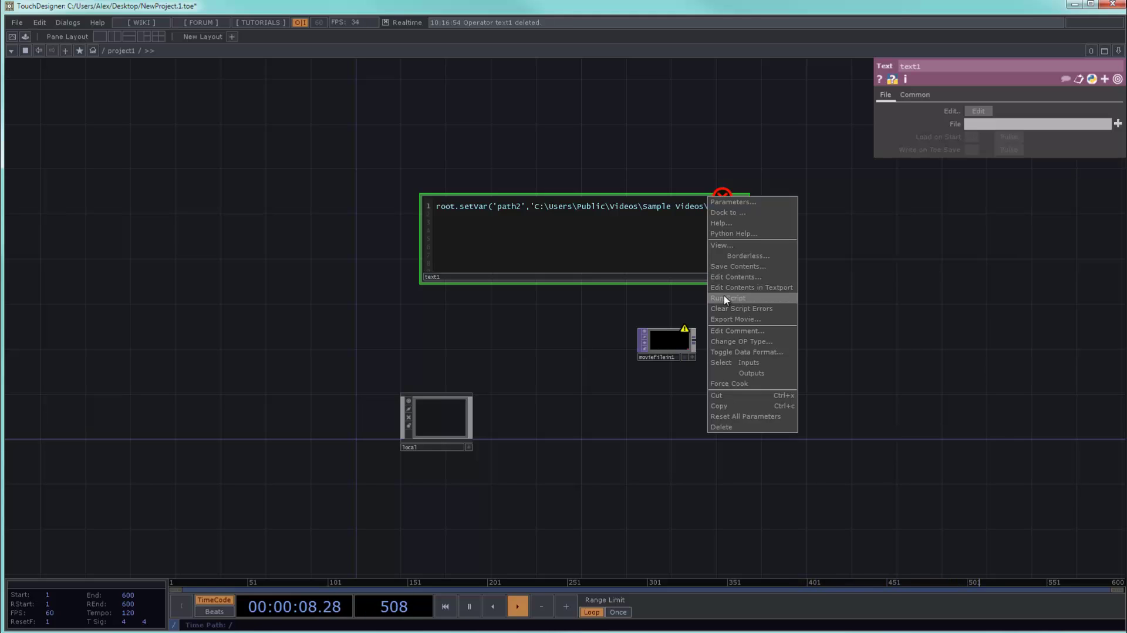
click(725, 298)
mouse_move(722, 198)
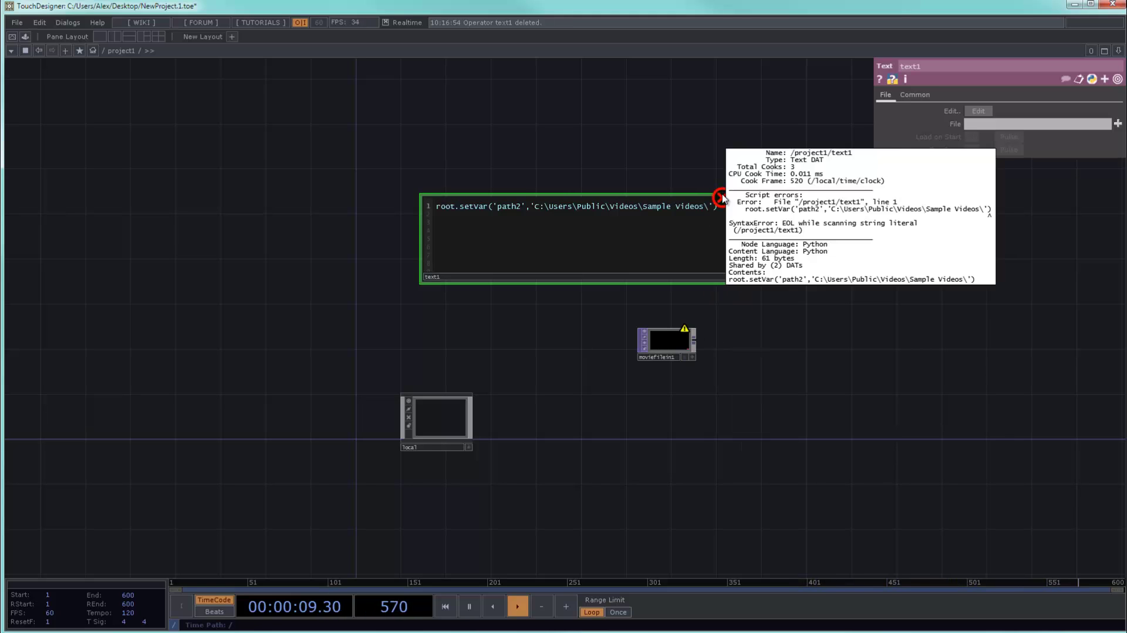
Step: Change text1's path to forward slashes: 'C:/Users/Public/videos/Sample Videos/'
click(549, 206)
key(BackSpace)
text(/)
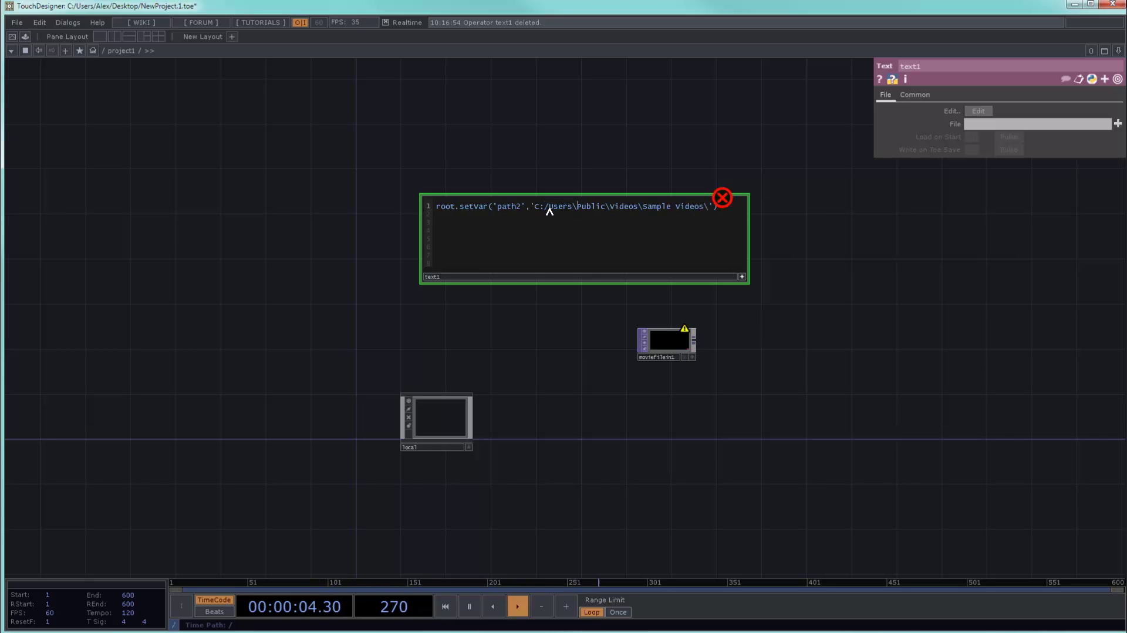
key(BackSpace)
text(/)
key(BackSpace)
text(/)
key(BackSpace)
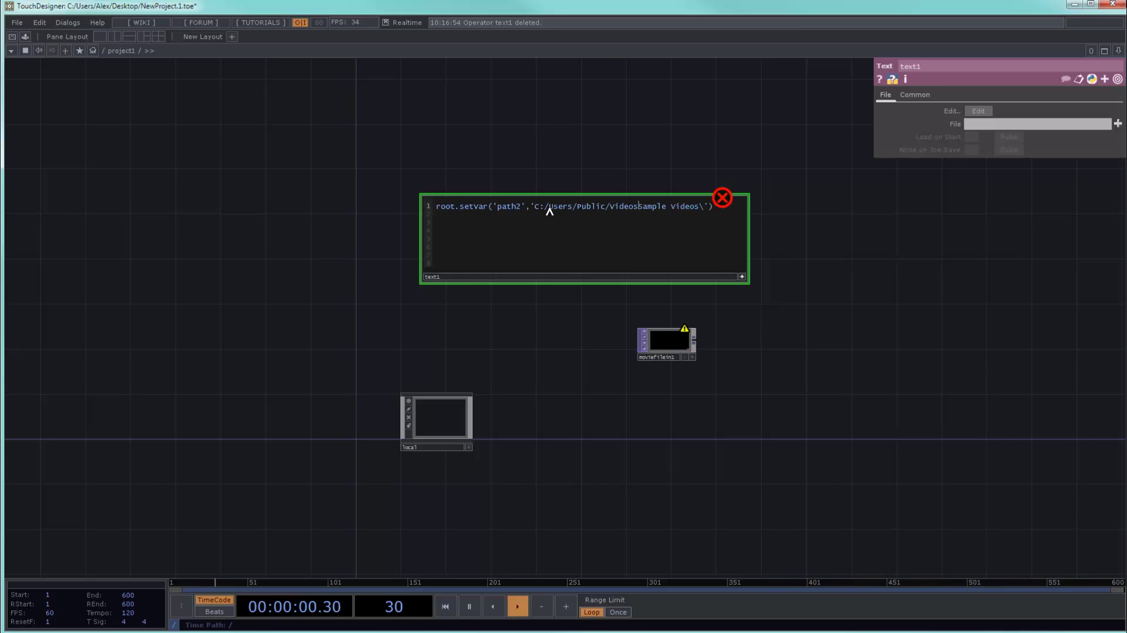
text(/)
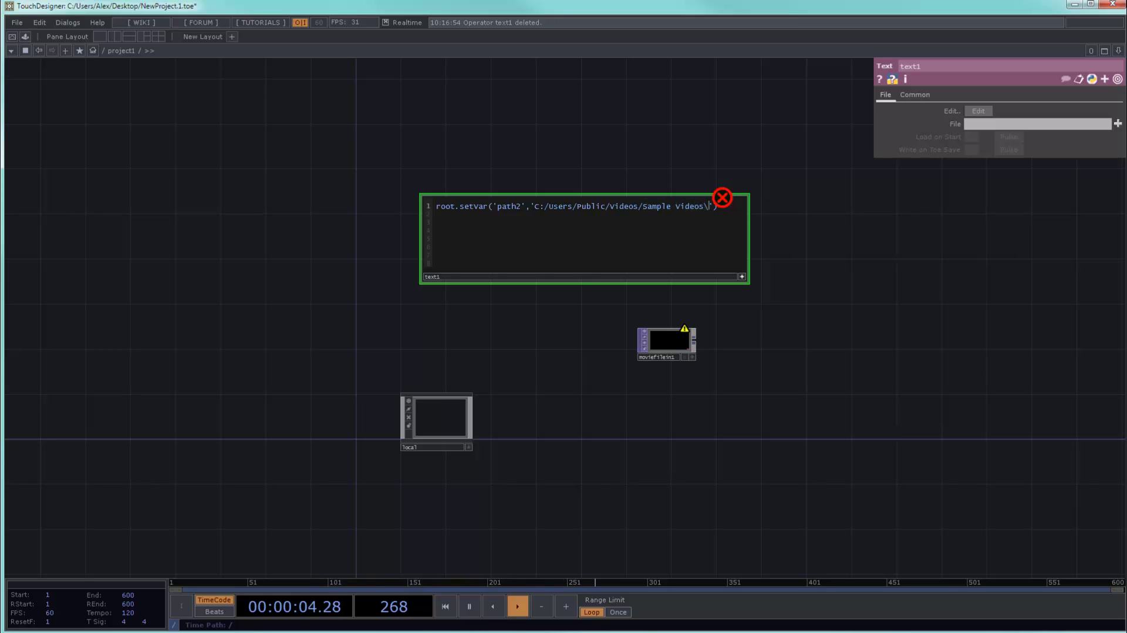
key(BackSpace)
click(792, 199)
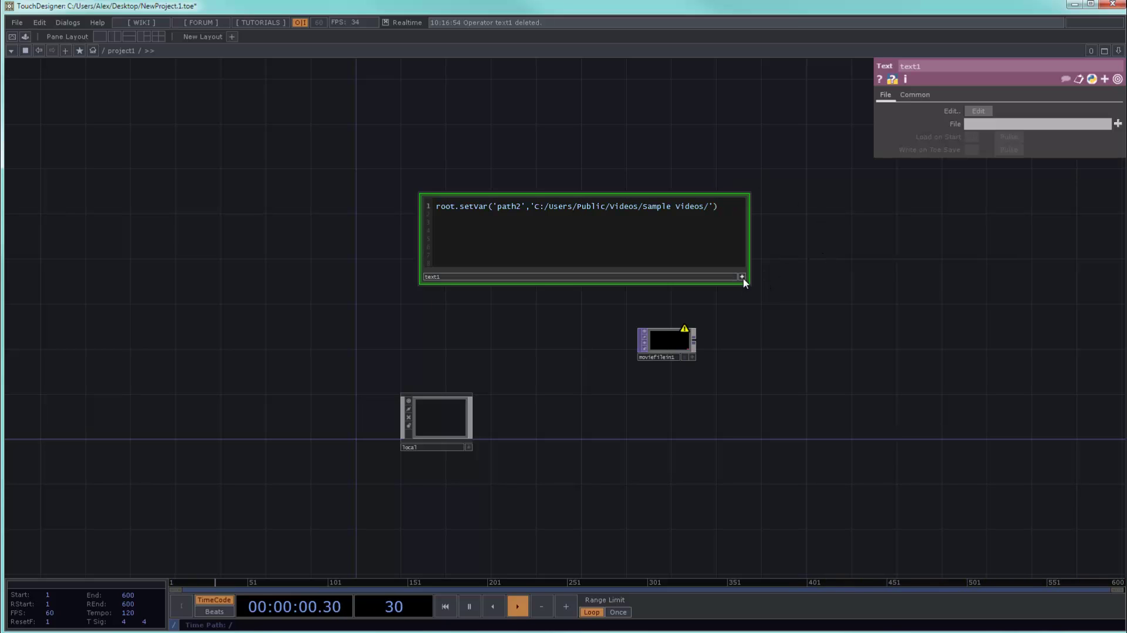
right_click(708, 278)
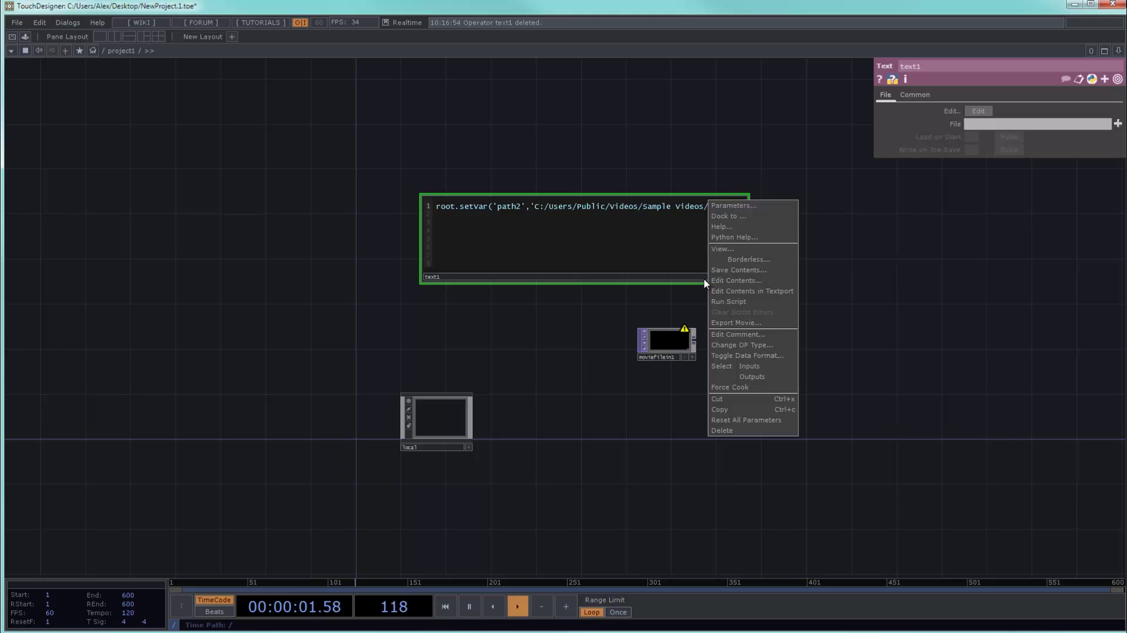
Step: Run the corrected script, then test moviefilein1's File with var('path1')+'wildlife.wmv'
click(731, 302)
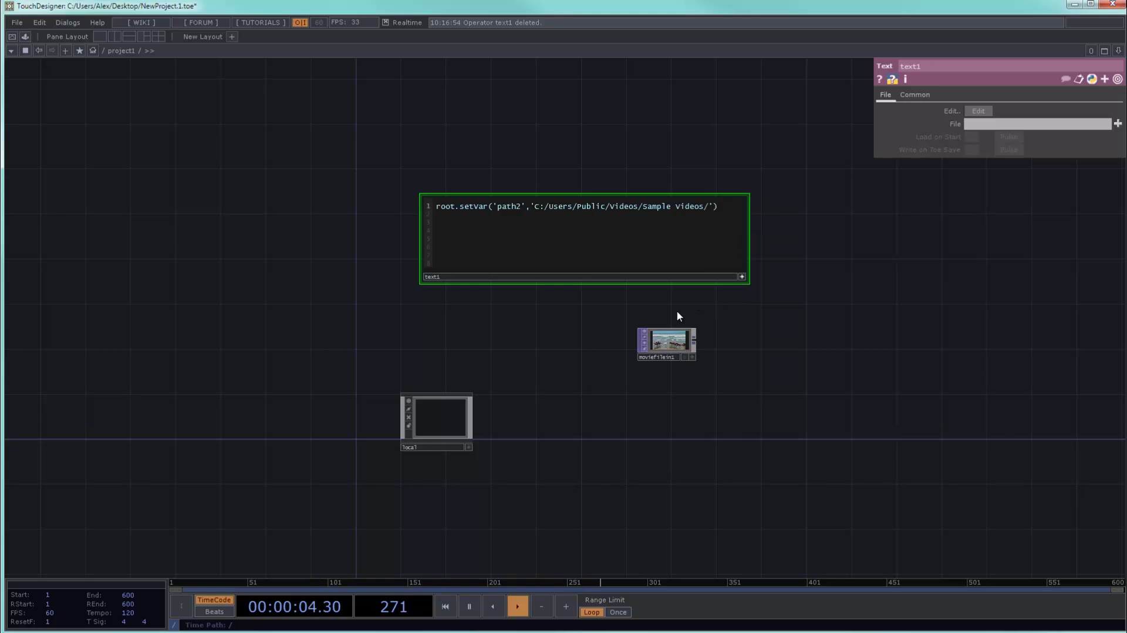
click(678, 350)
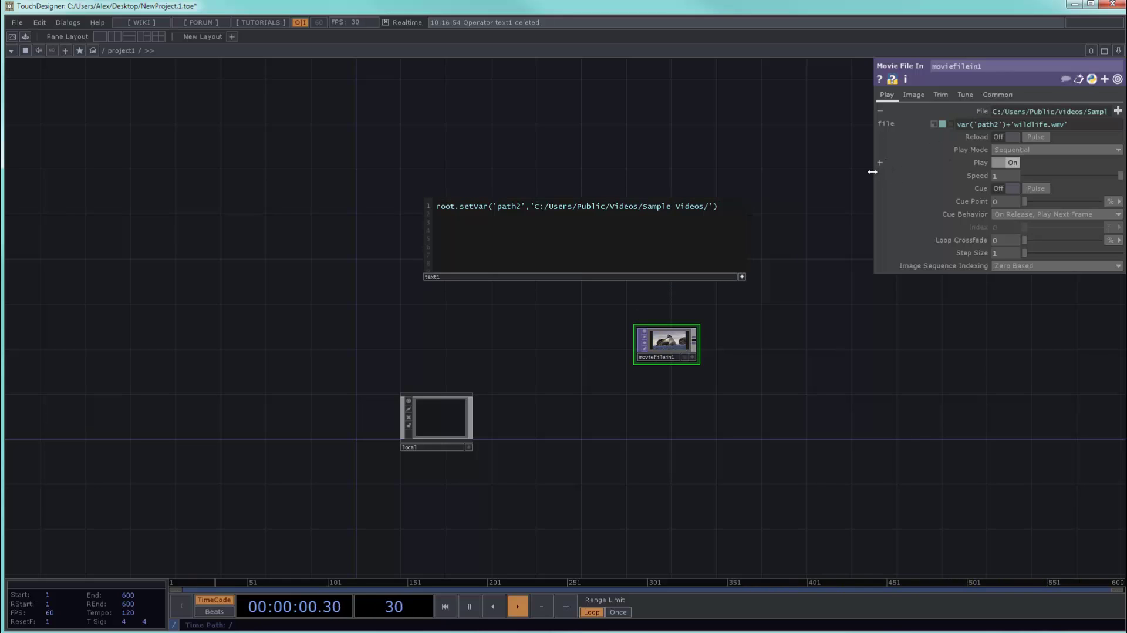
click(997, 125)
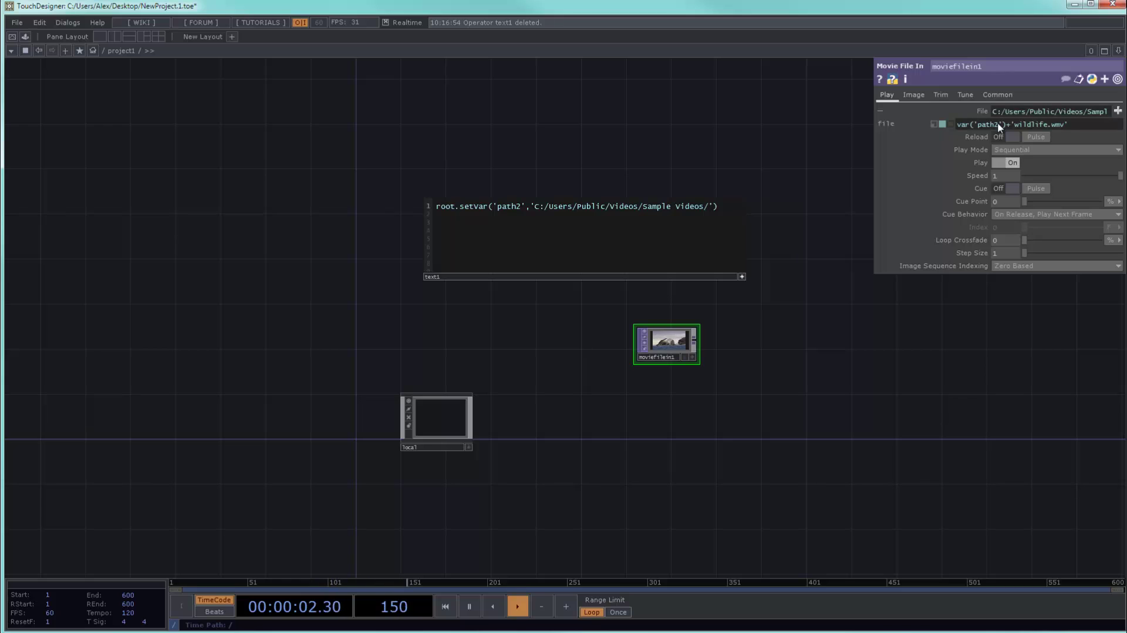
key(BackSpace)
text(1)
key(Return)
Step: Inspect the local component, then switch the File expression back to var('path2')+'wildlife.wmv'
double_click(420, 420)
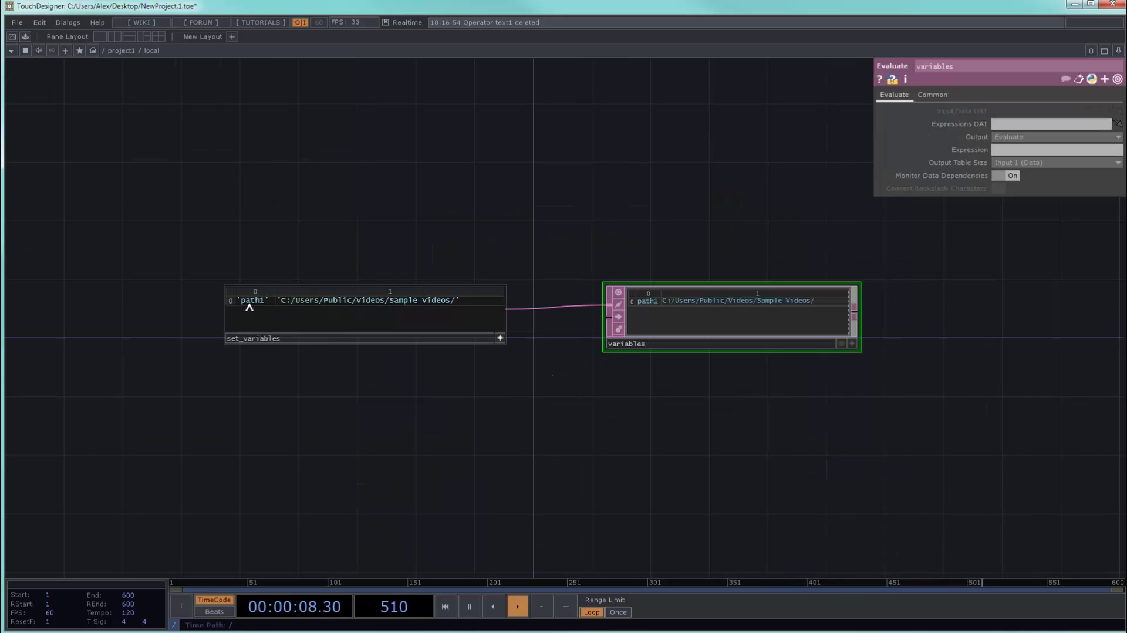
key(u)
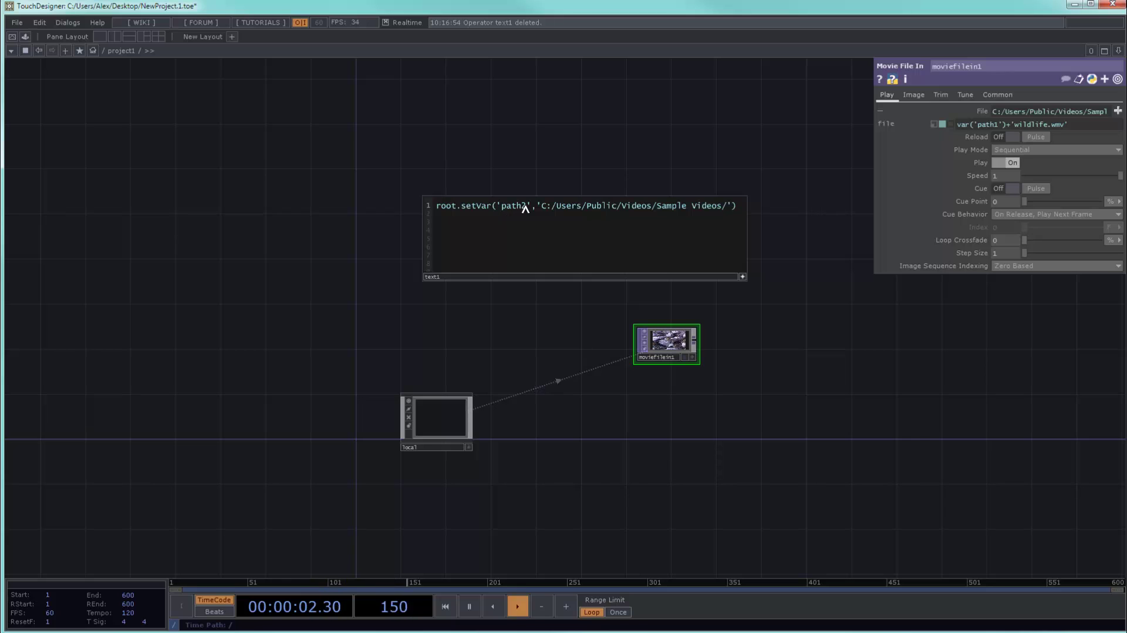
drag(527, 207, 503, 213)
key(ctrl+c)
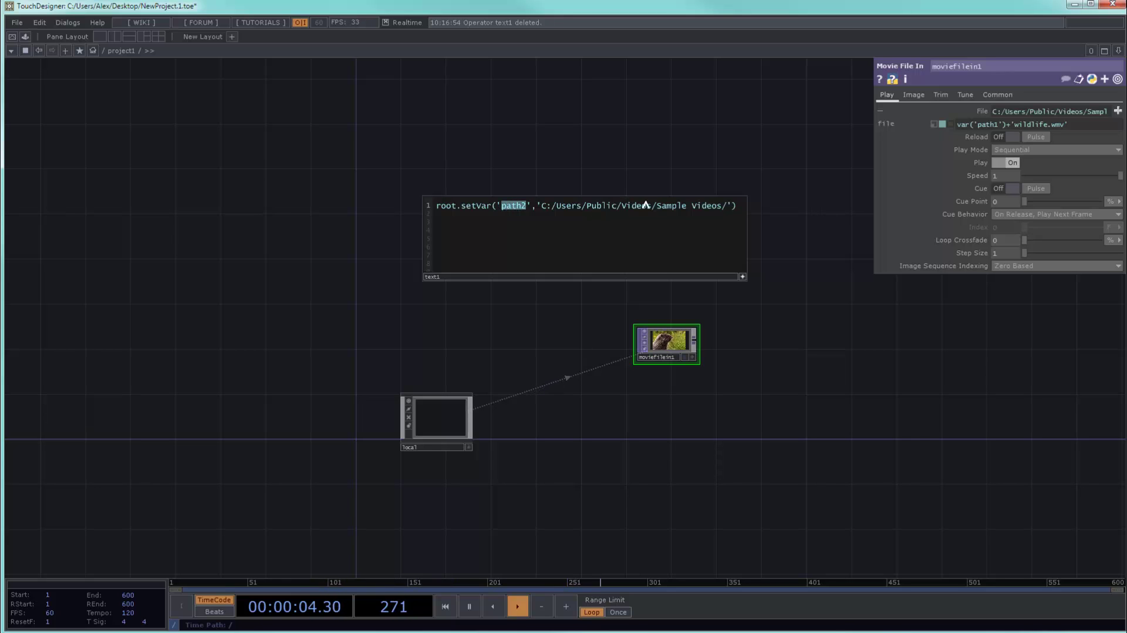
click(996, 124)
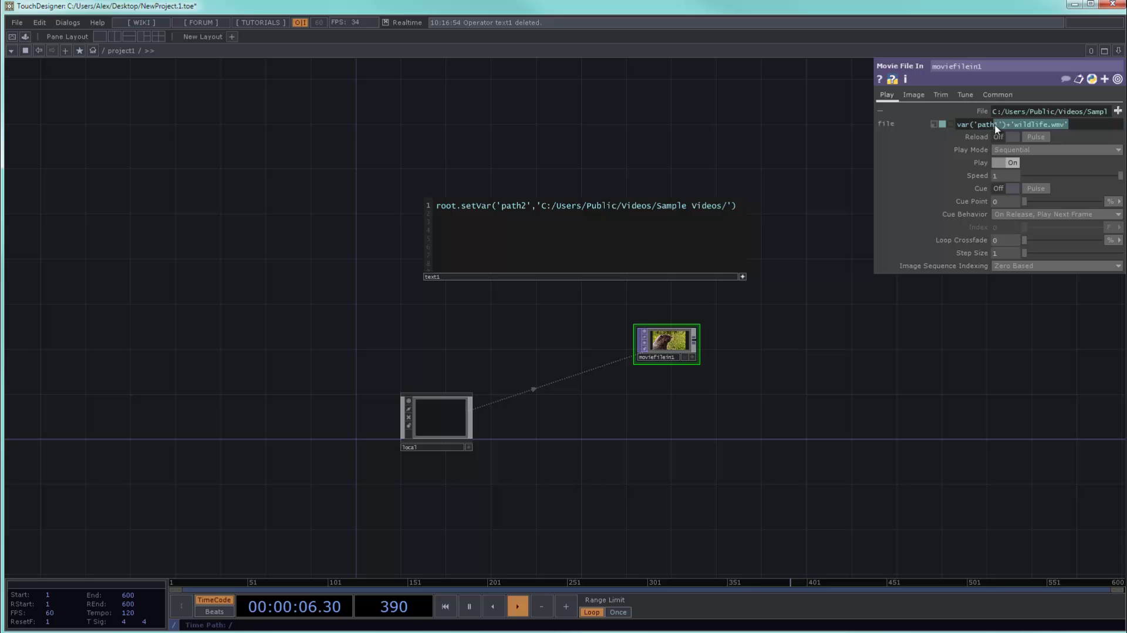
double_click(997, 123)
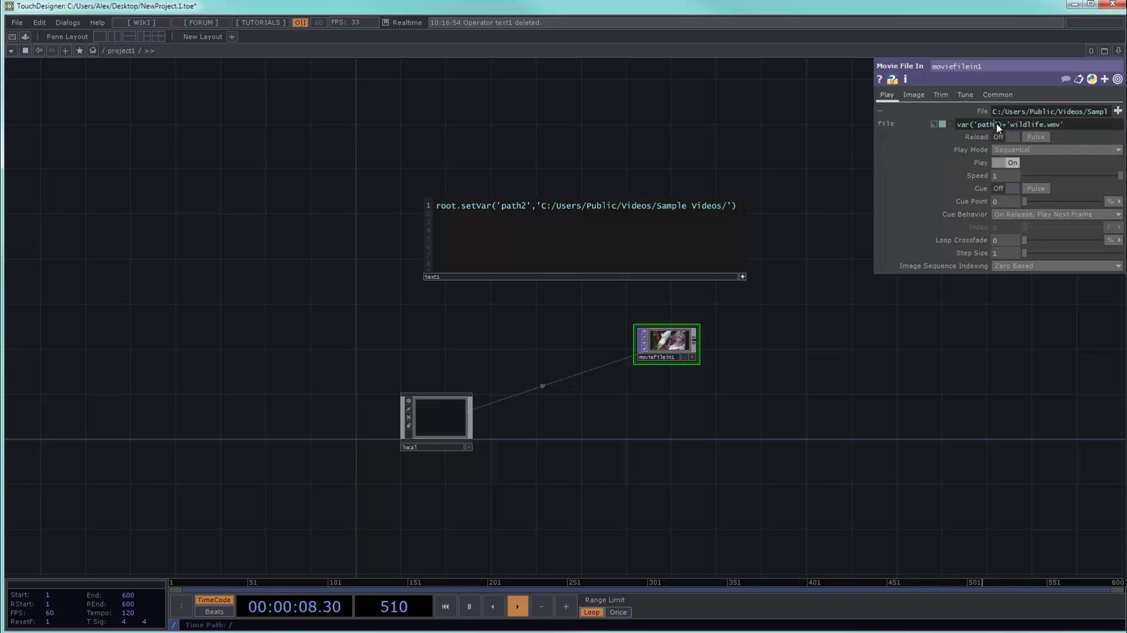
key(ctrl+v)
key(Return)
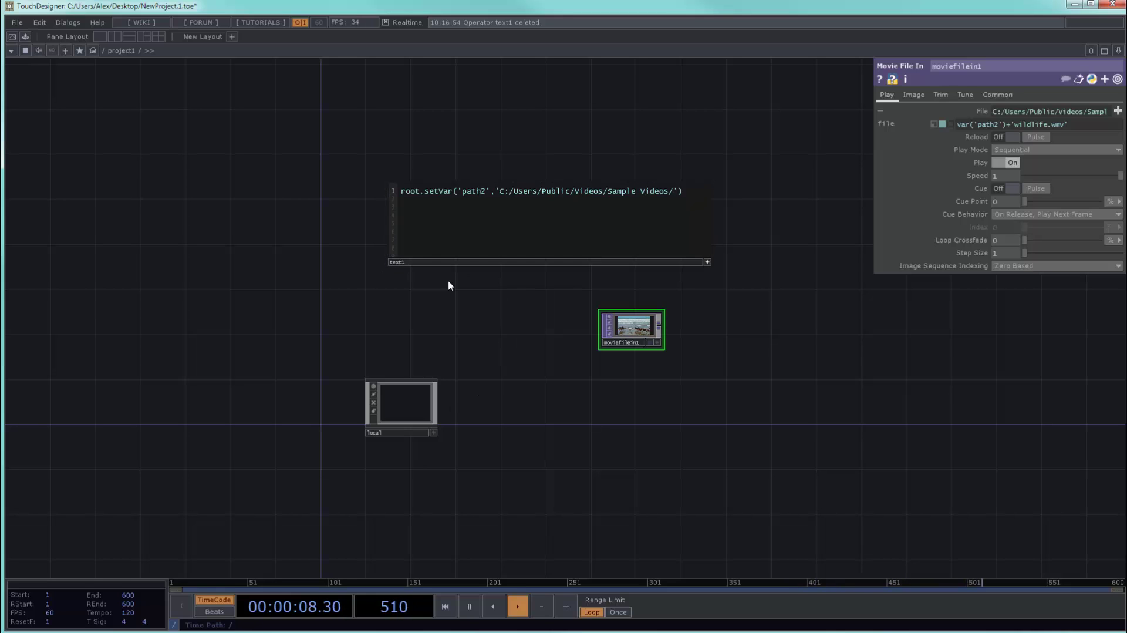
Step: At the root network, enlarge the local table to show path2 as C:/Users/Public/Videos/Sample Videos/
click(109, 53)
click(117, 67)
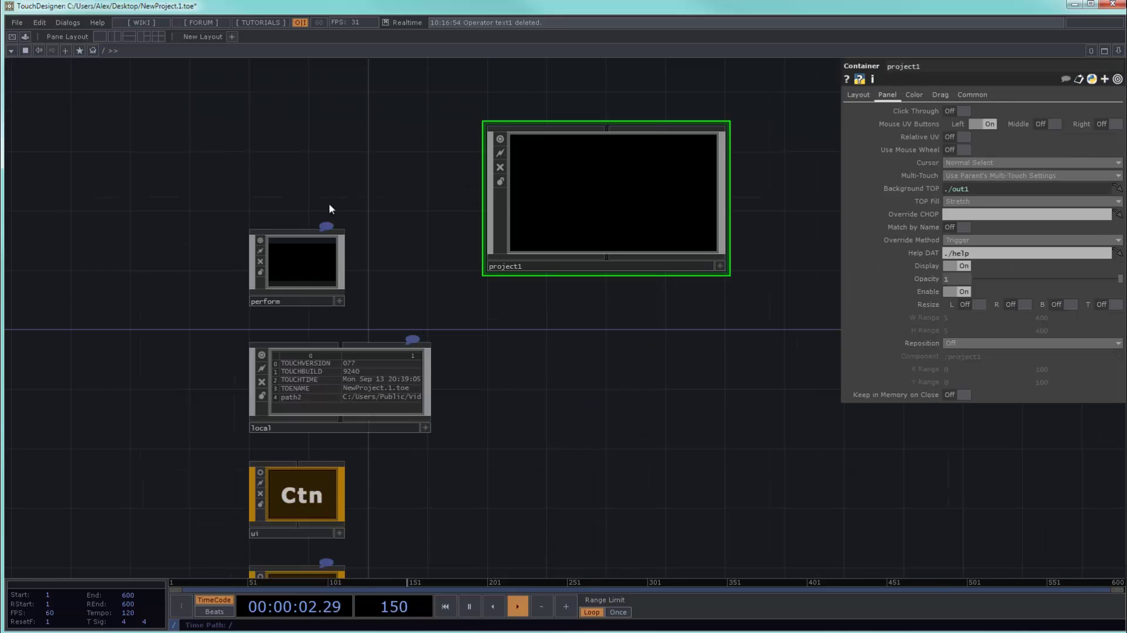
drag(427, 431, 754, 441)
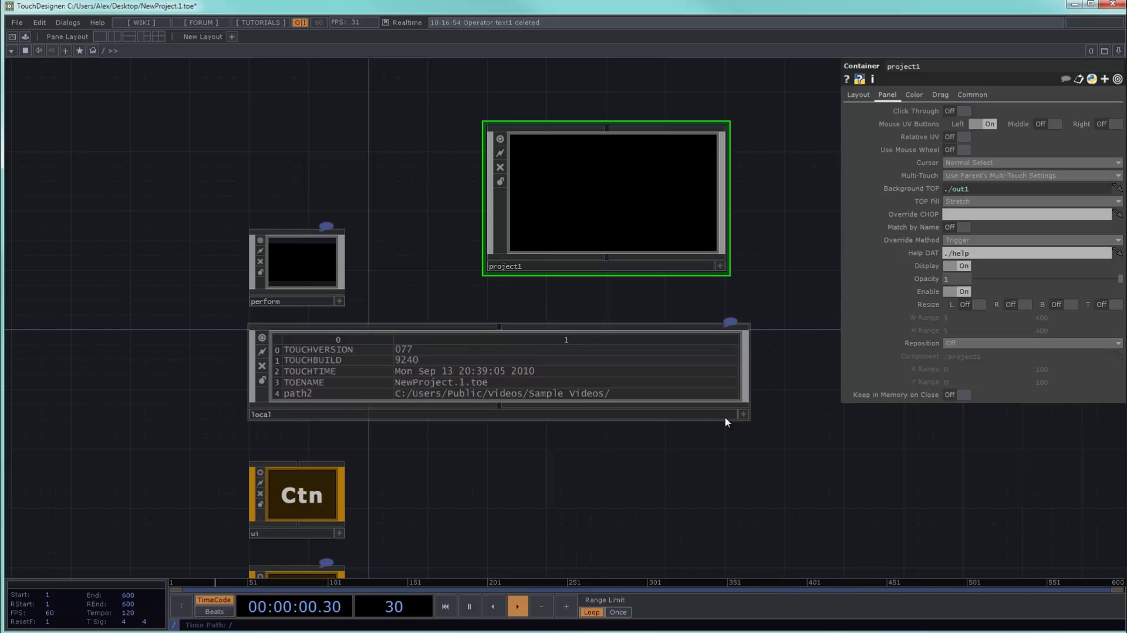
drag(725, 420, 726, 440)
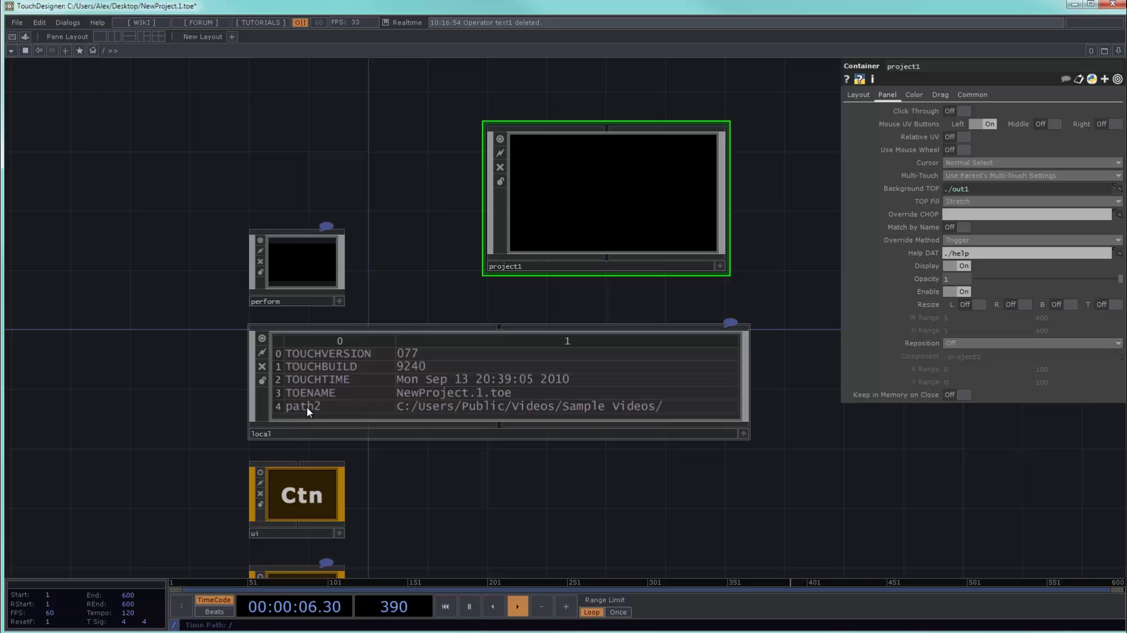
Step: Return into the project1 network to view text1's setVar script and moviefilein1
double_click(587, 147)
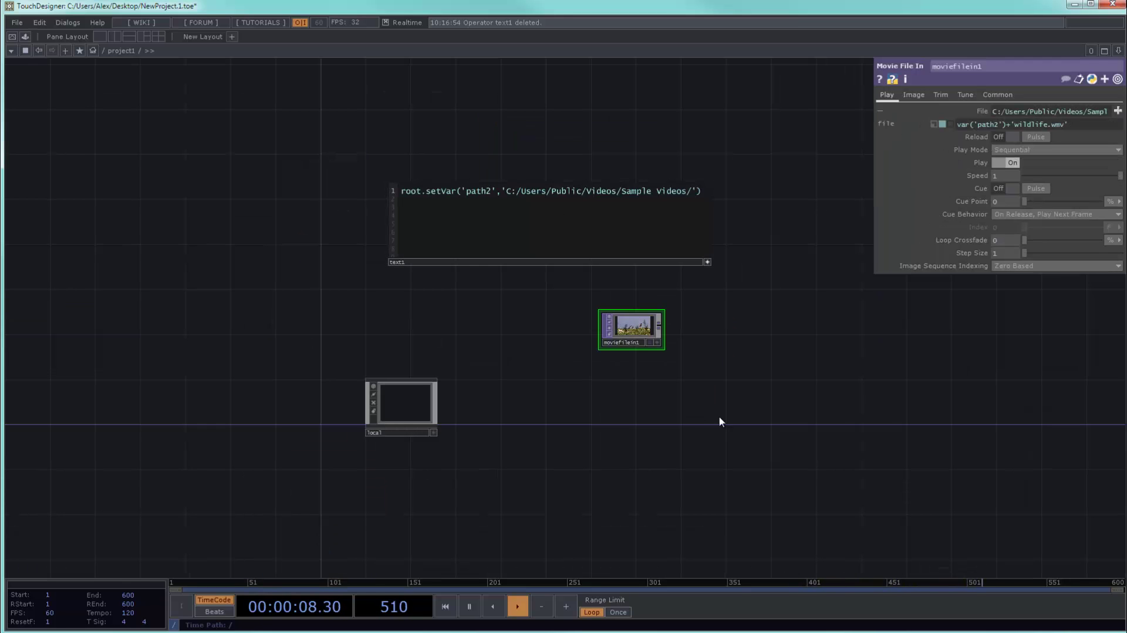